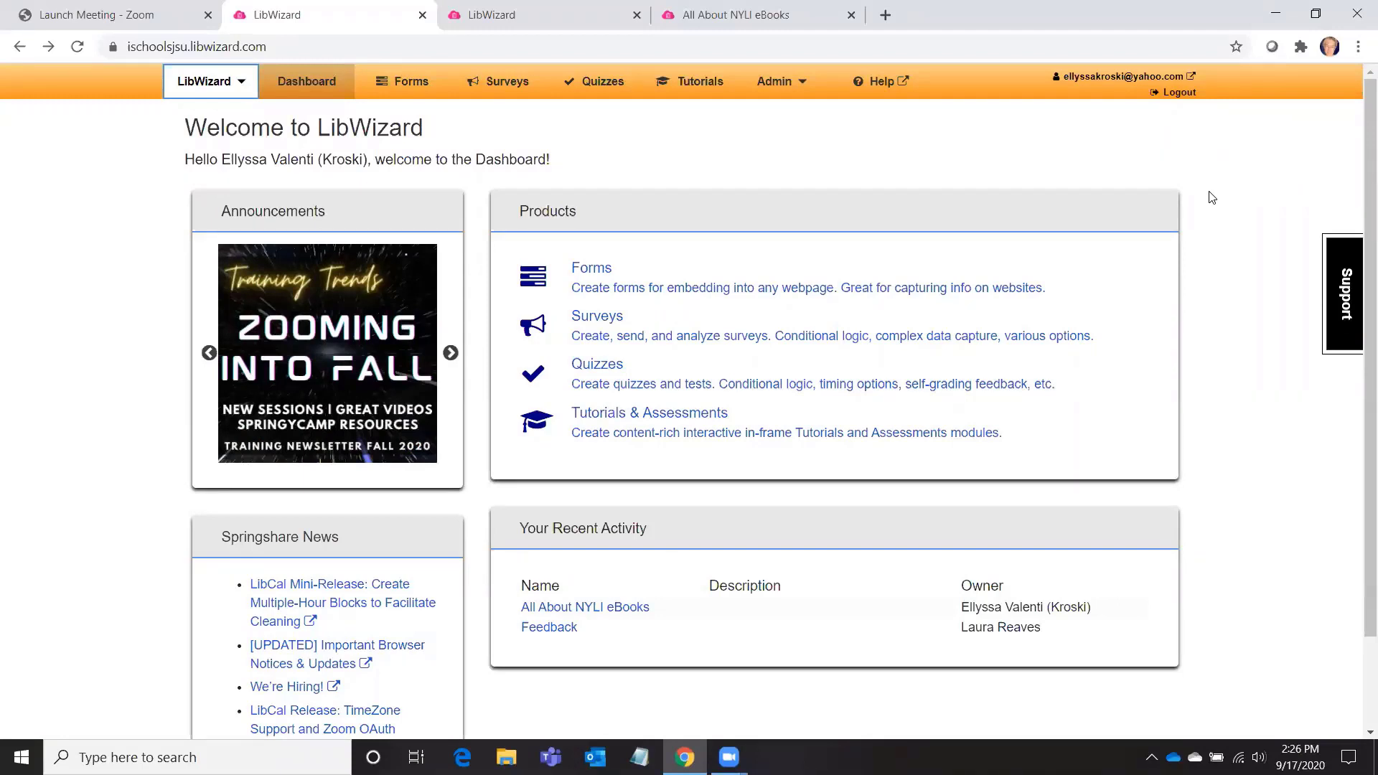
Show the list of other Springshare sites, then close it again.
click(237, 91)
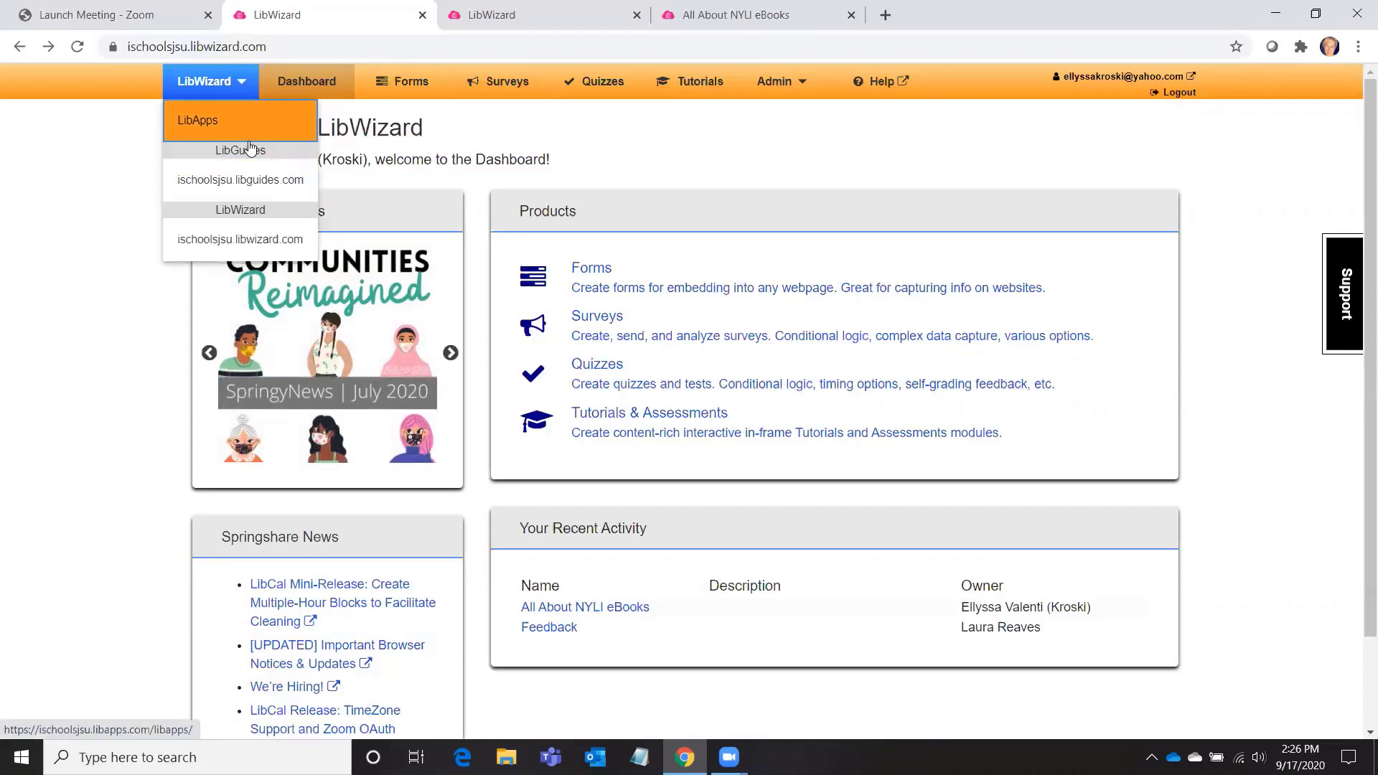
click(243, 81)
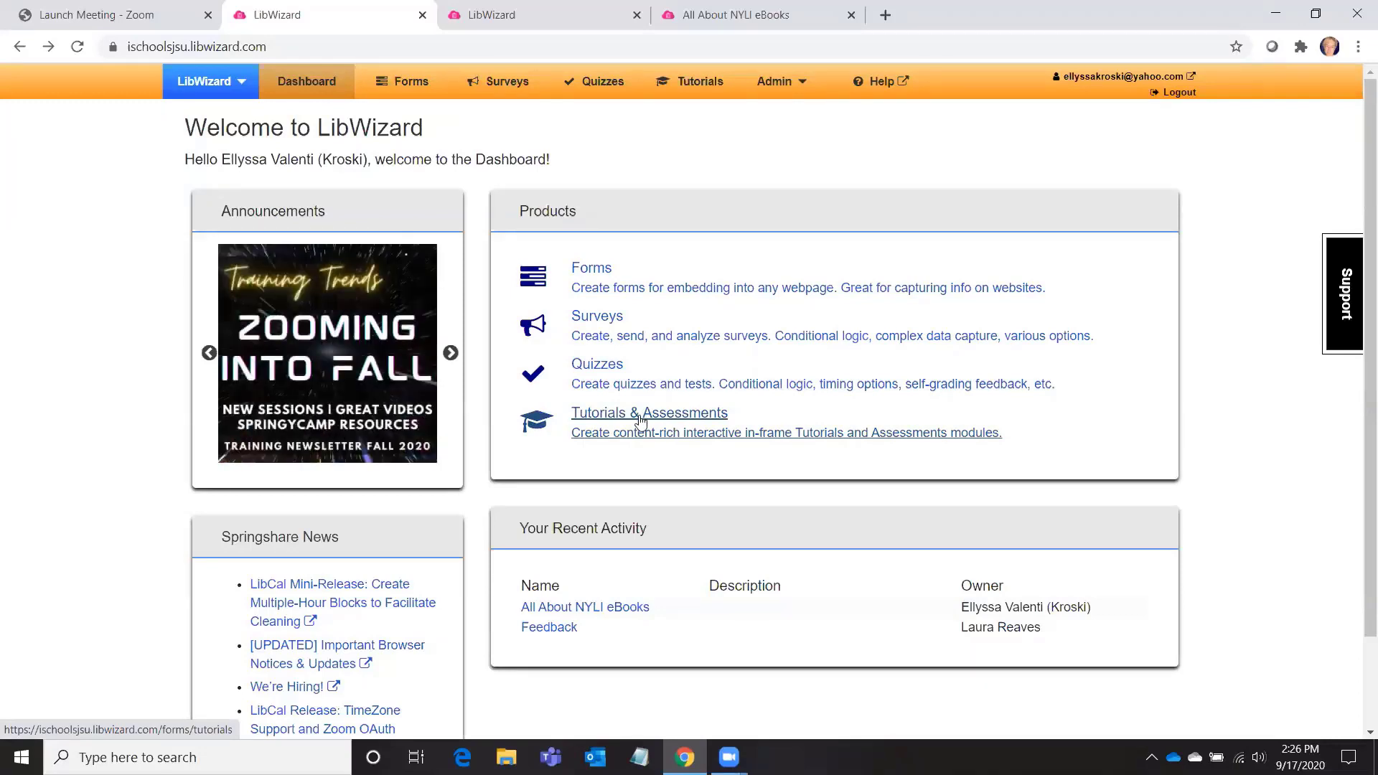
click(641, 420)
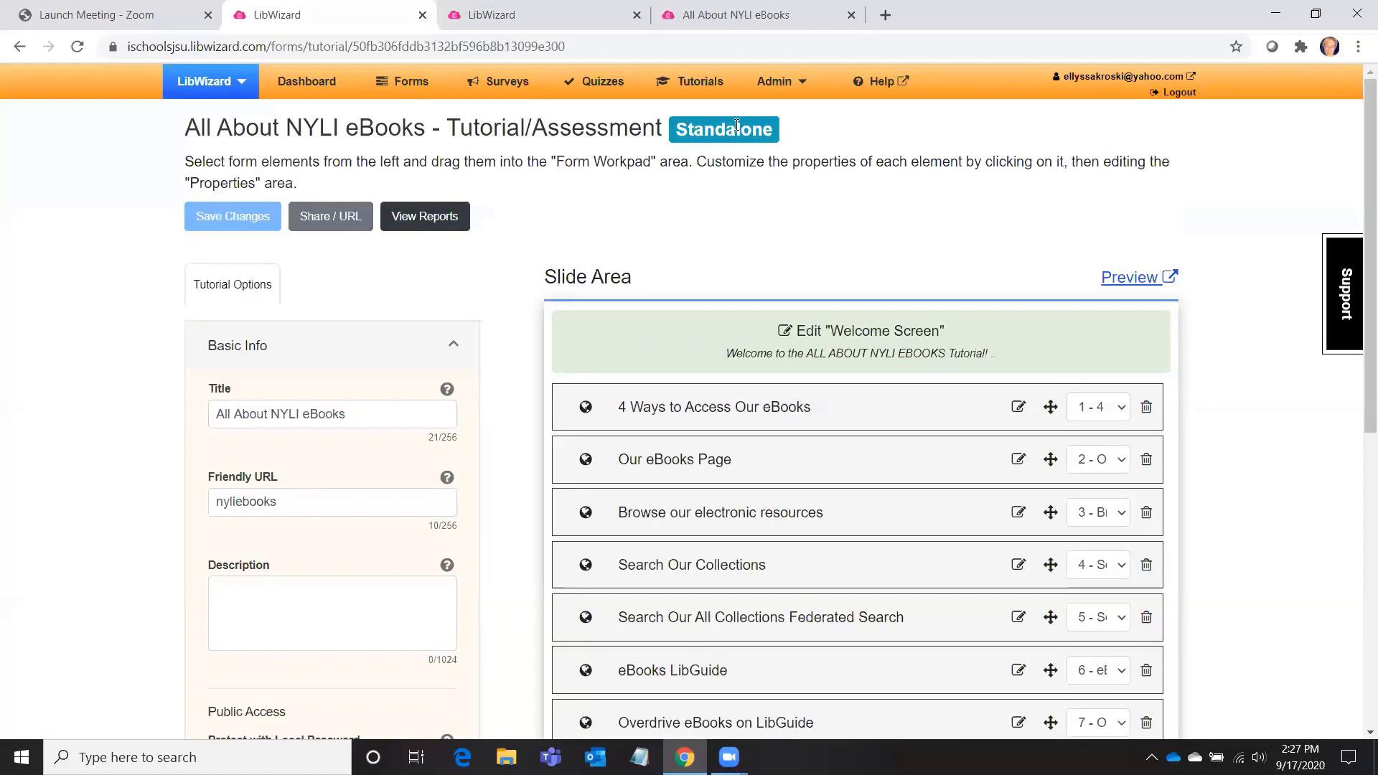
key(alt+Left)
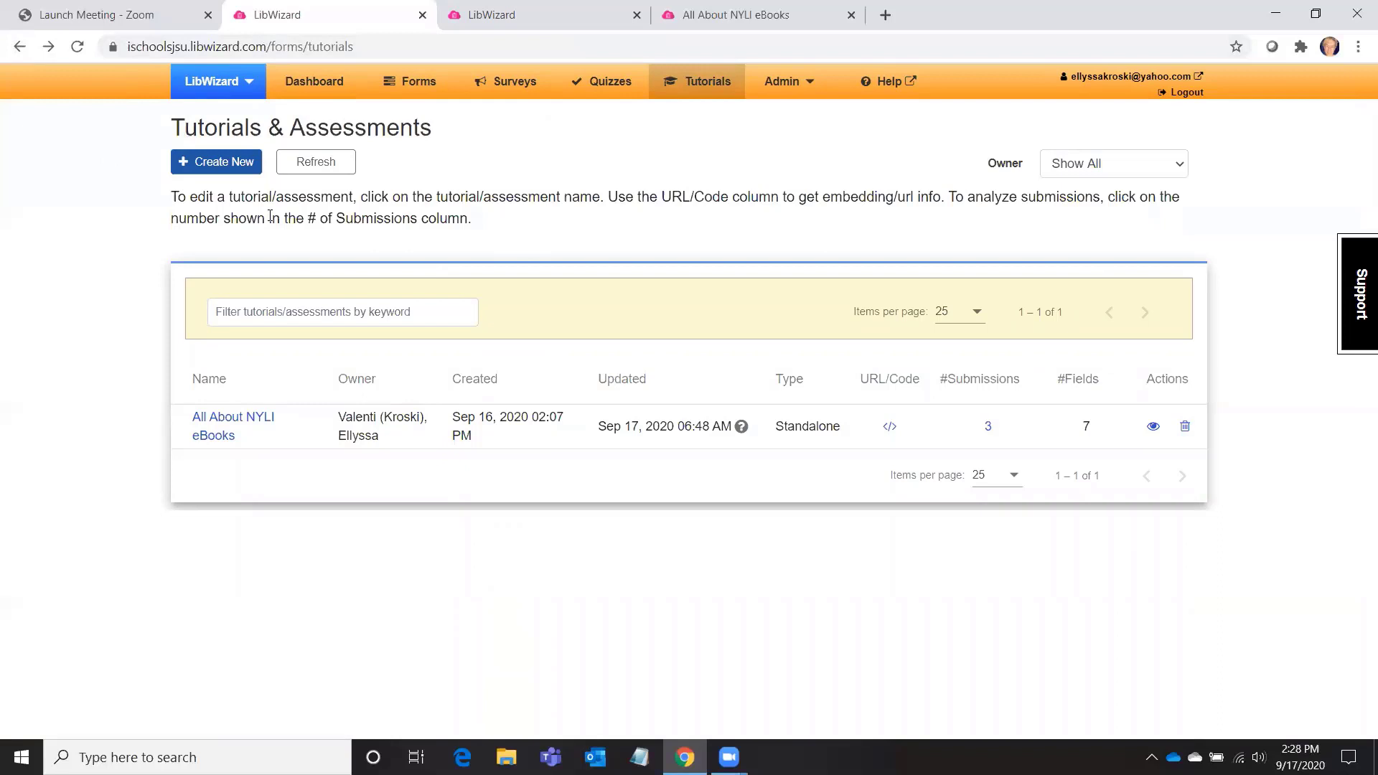
click(219, 164)
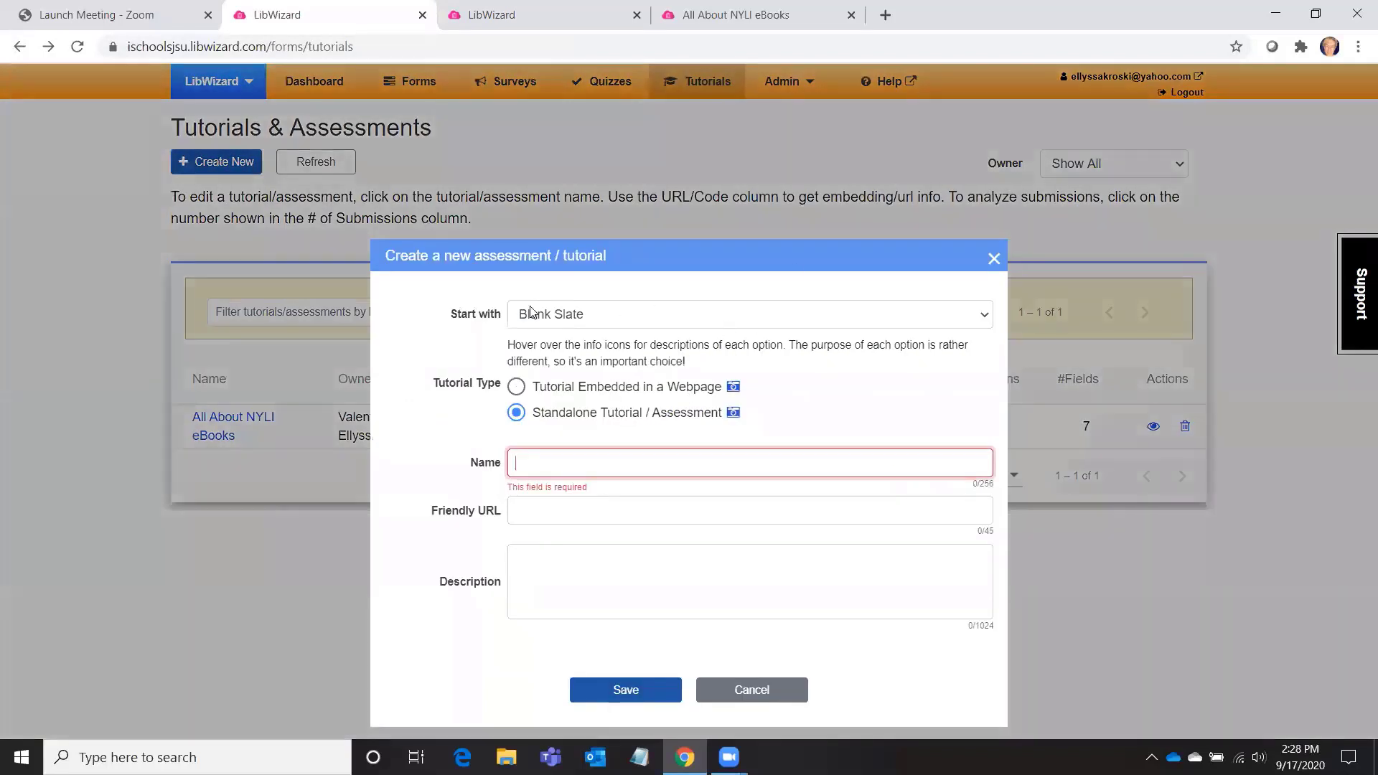
click(613, 312)
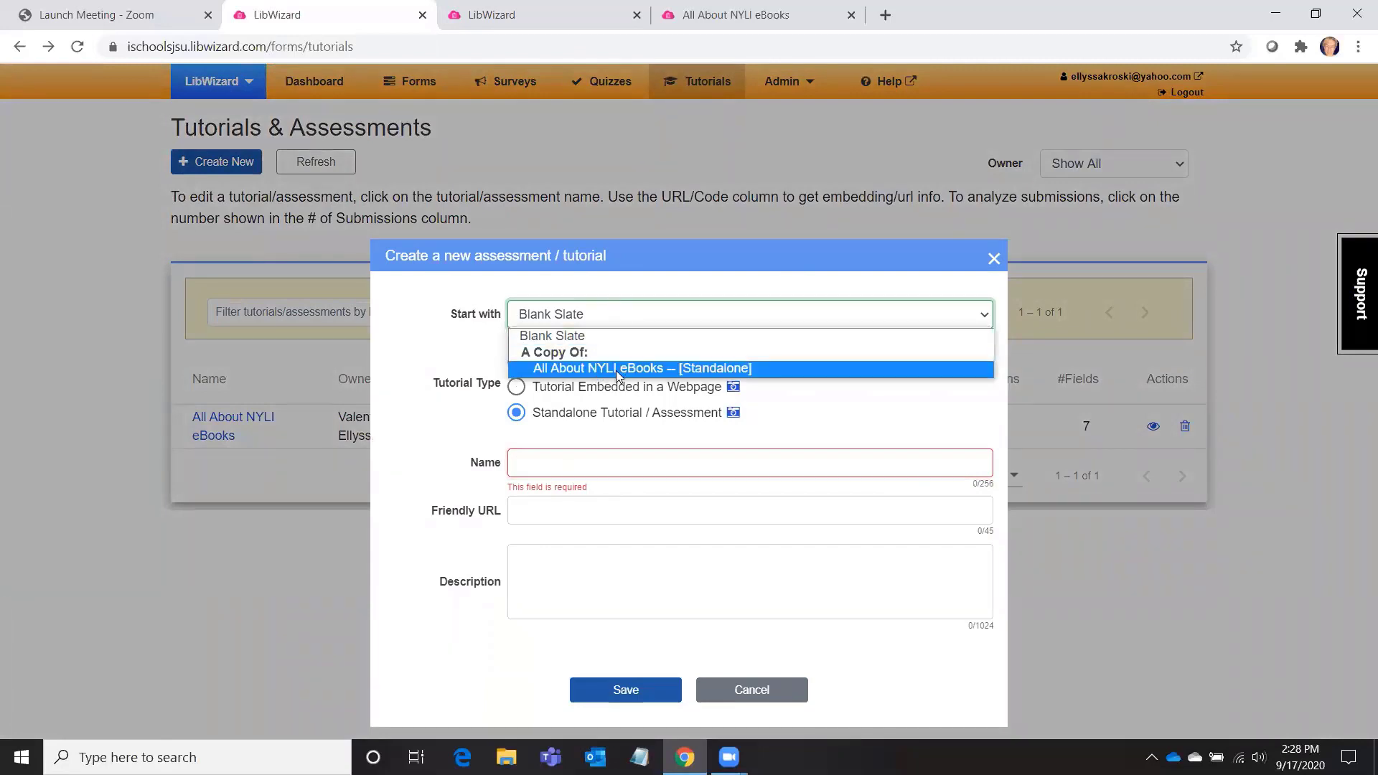
click(455, 311)
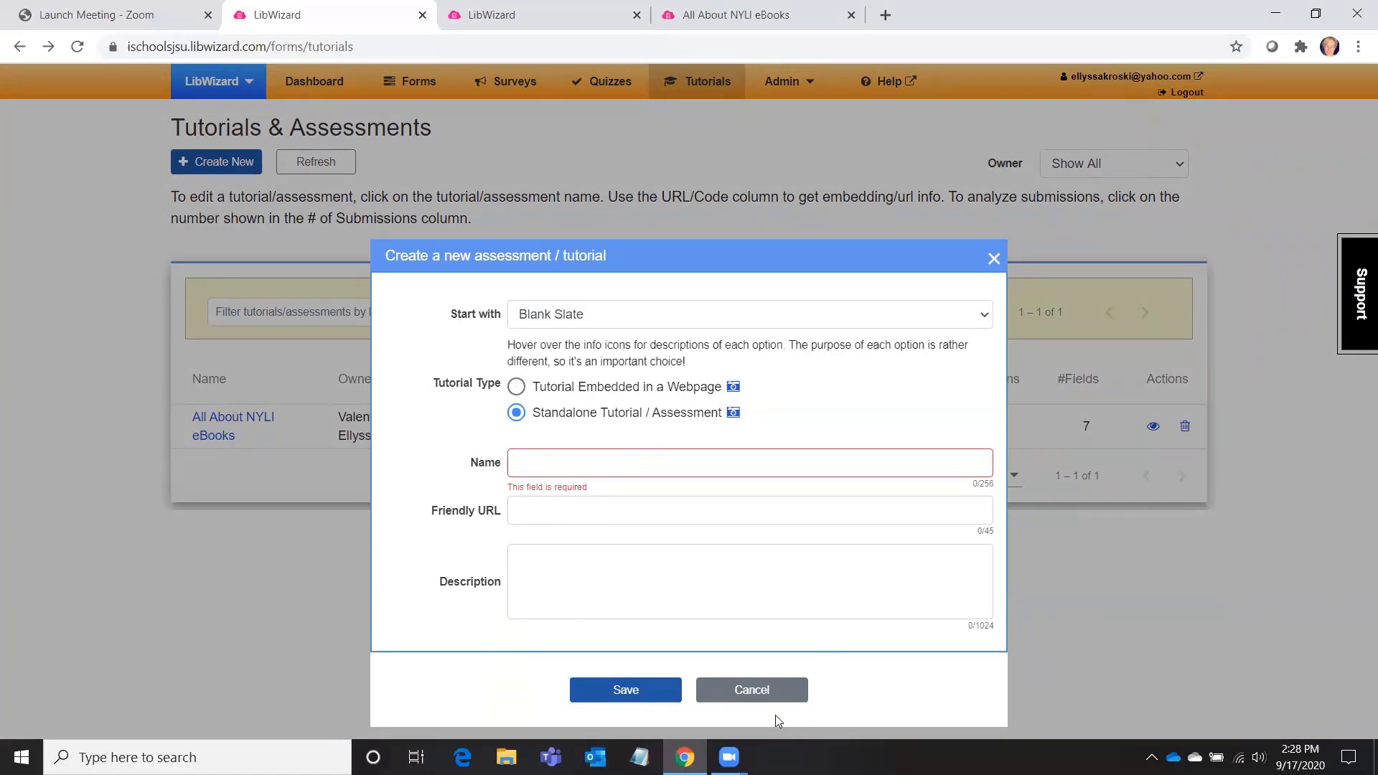
click(750, 687)
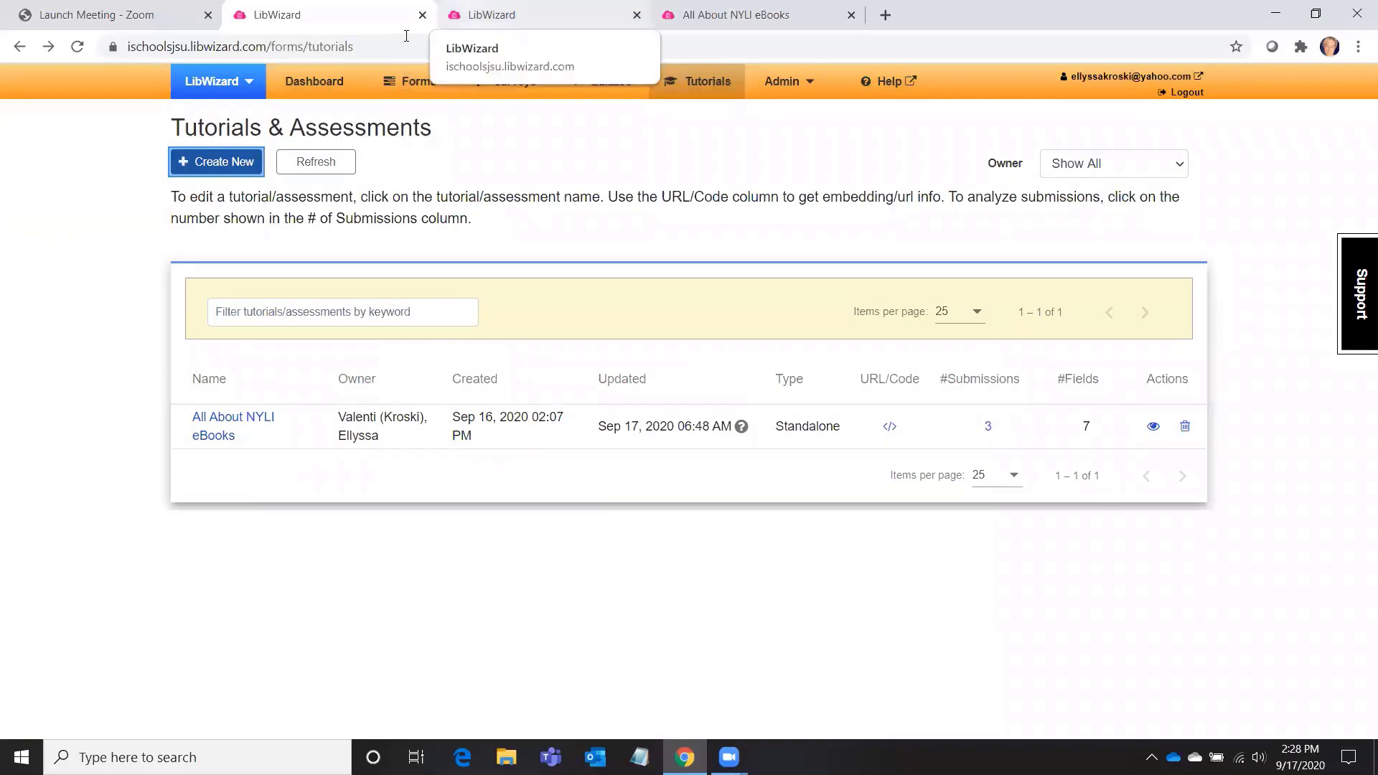
In the All About NYLI eBooks editor, point out the title and friendly URL, then select the share link.
click(495, 15)
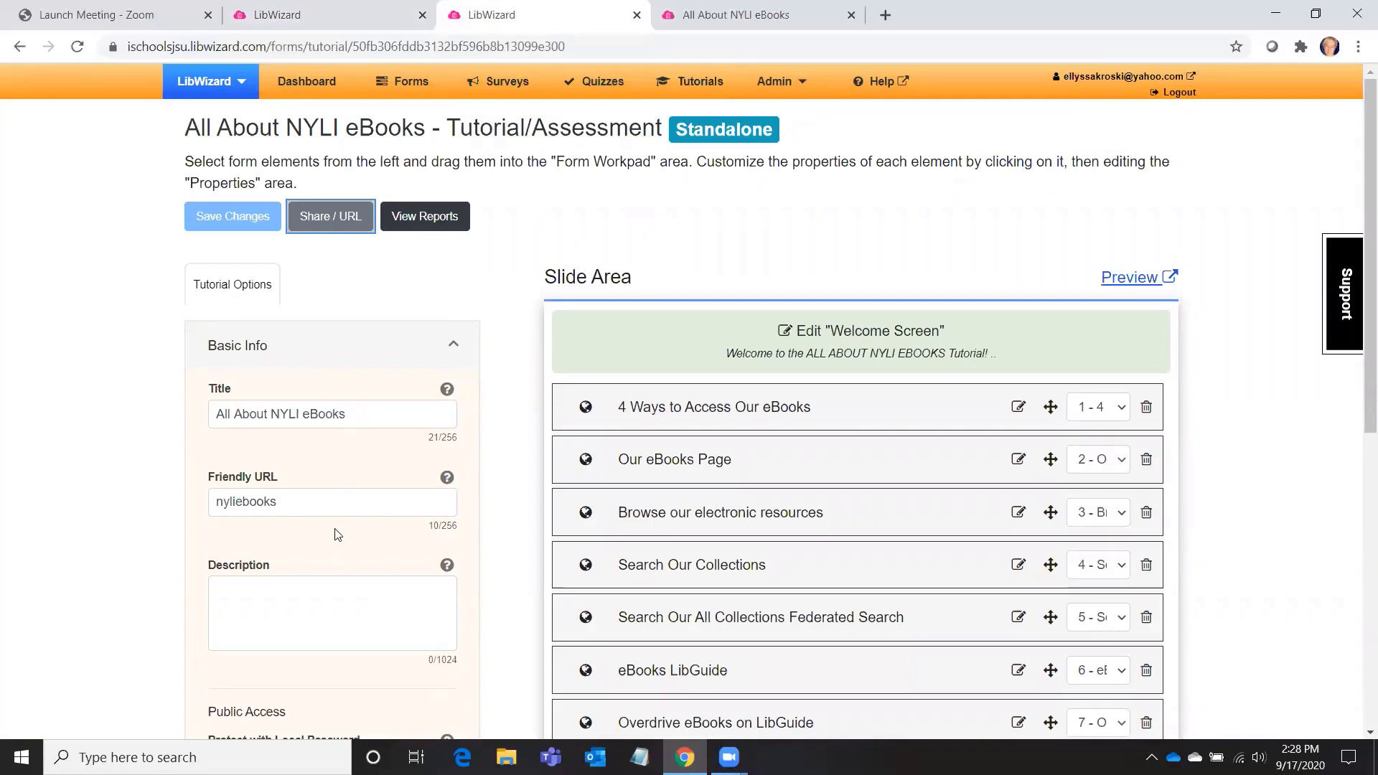
click(322, 414)
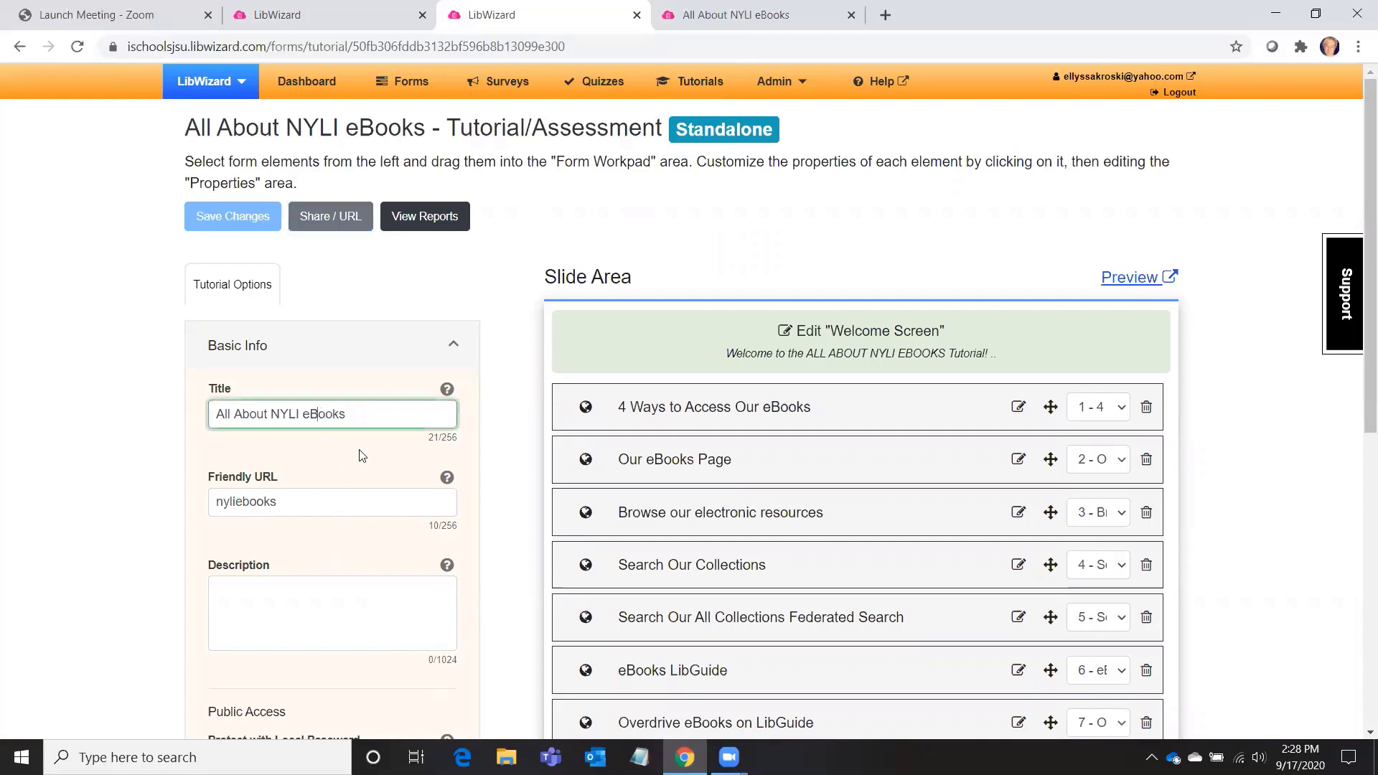
click(319, 501)
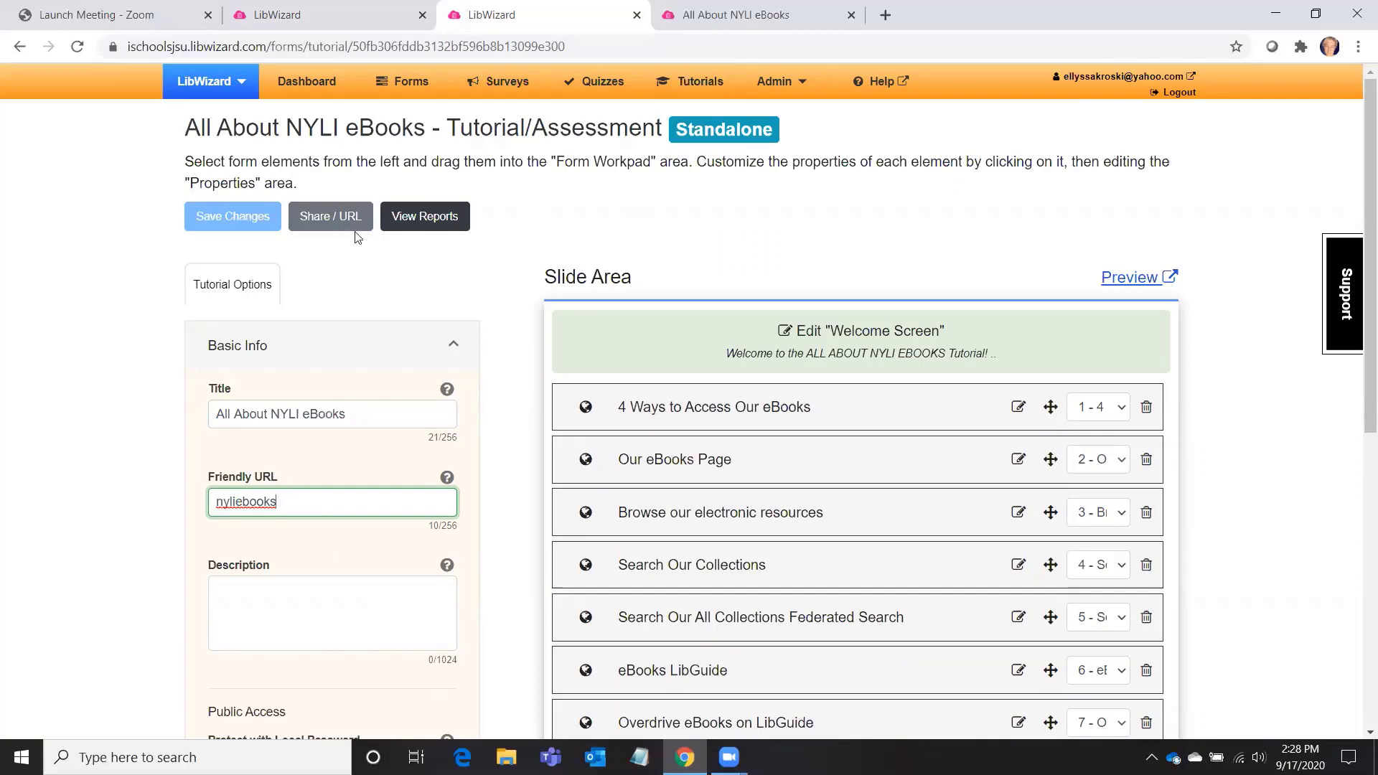
click(326, 218)
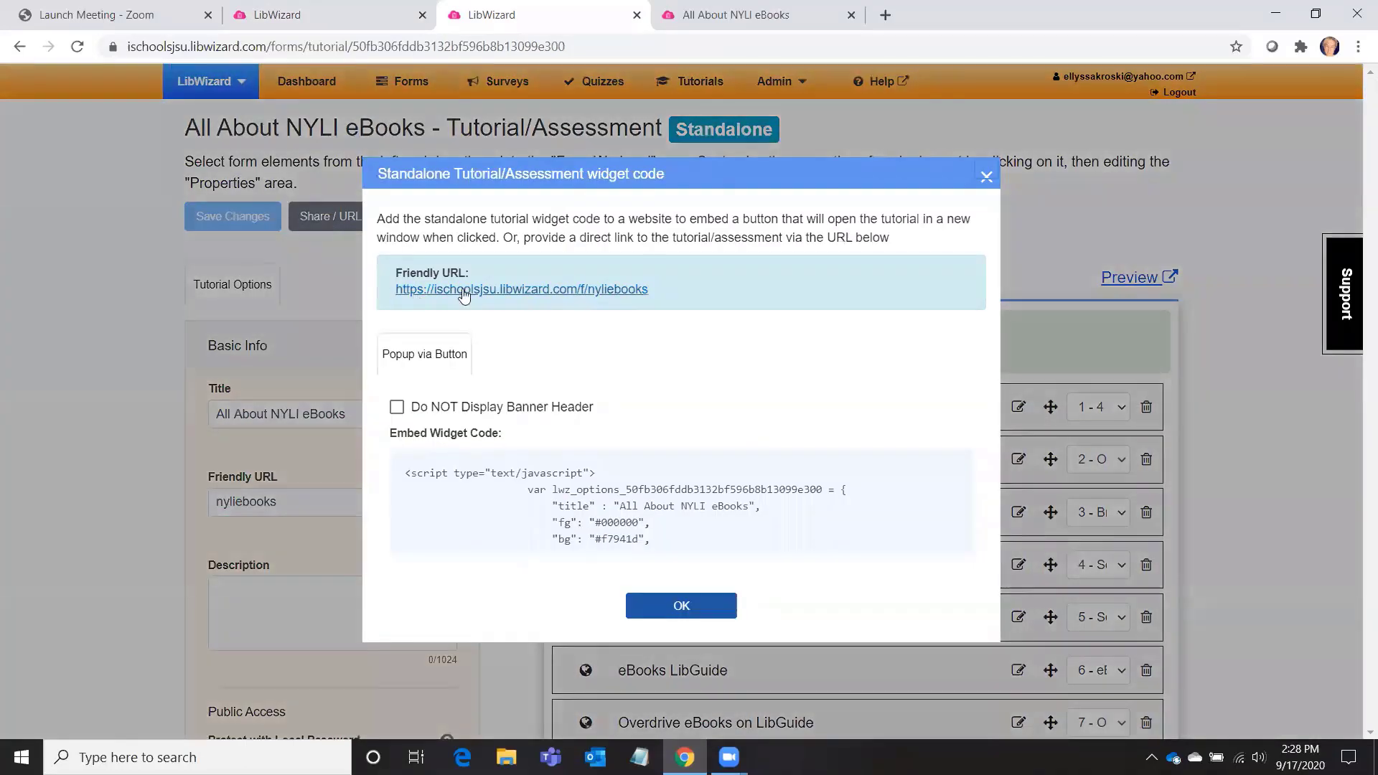
drag(685, 286, 390, 295)
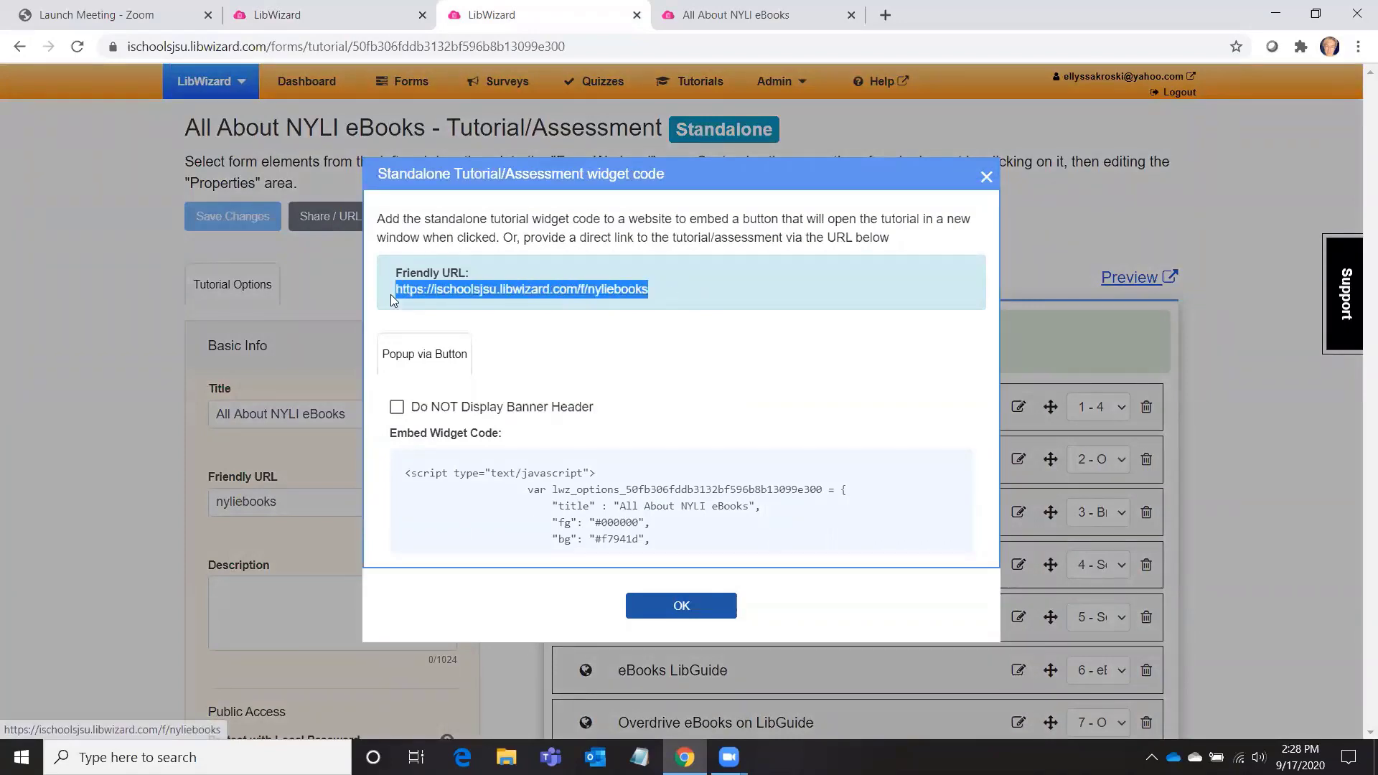
Close the share details and expand the Permissions, Tutorial/Assessment Options and Page Header sections.
click(668, 611)
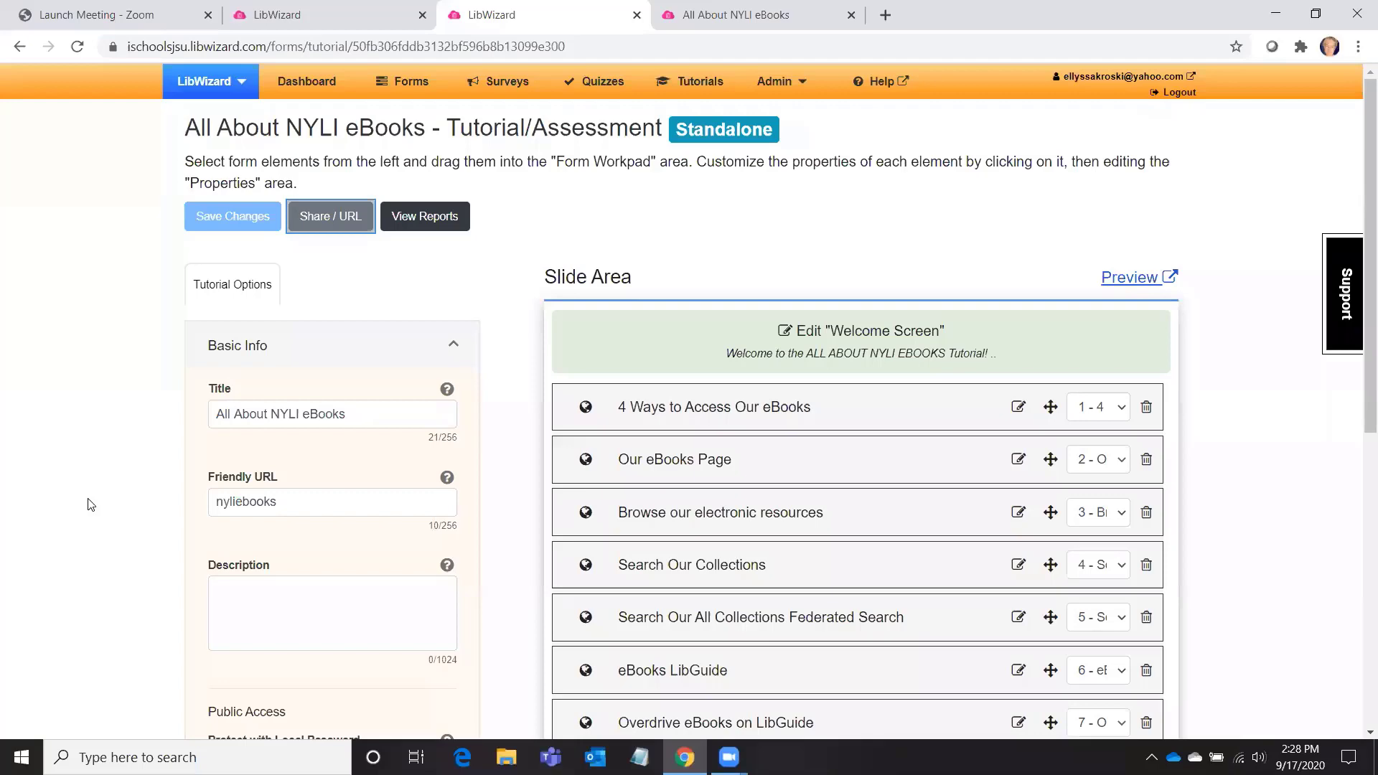
scroll(113, 462, down, 5)
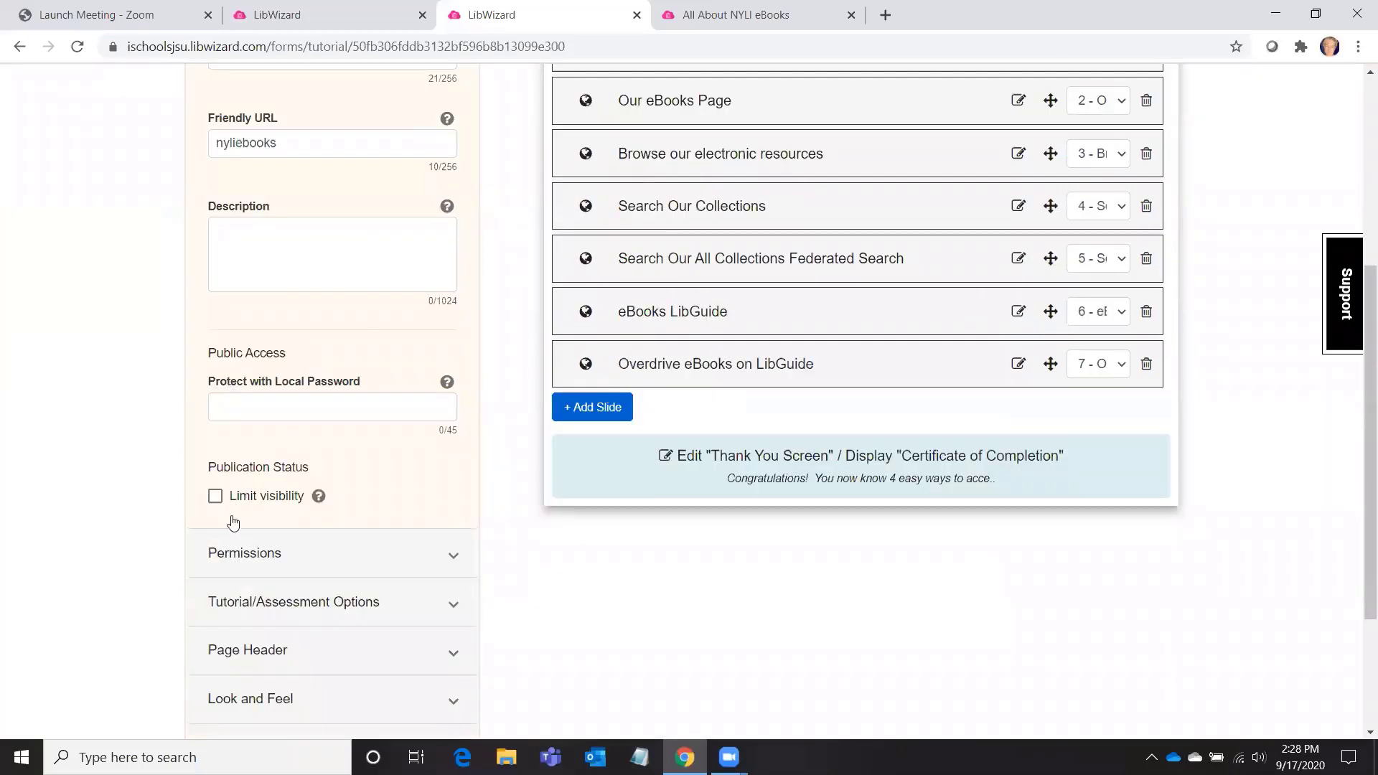
scroll(230, 459, down, 1)
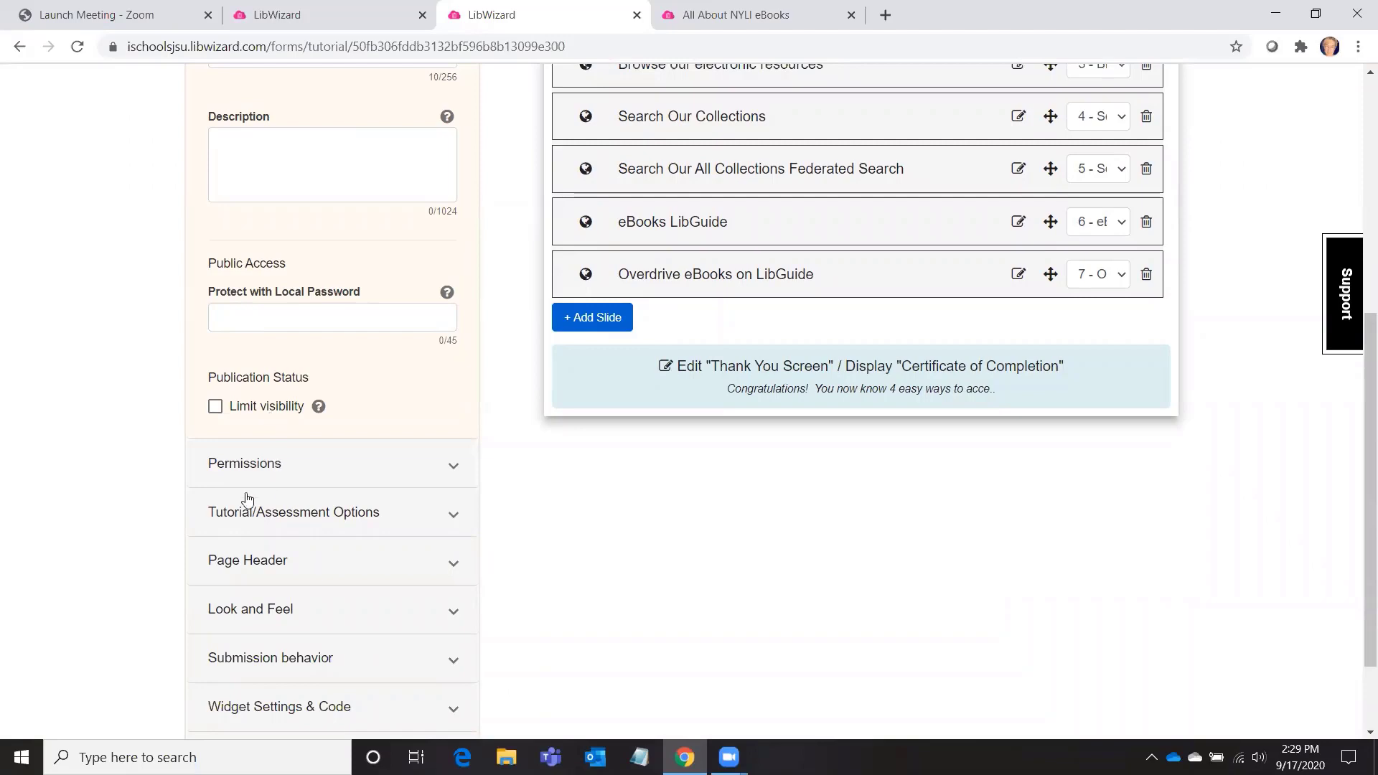
click(320, 475)
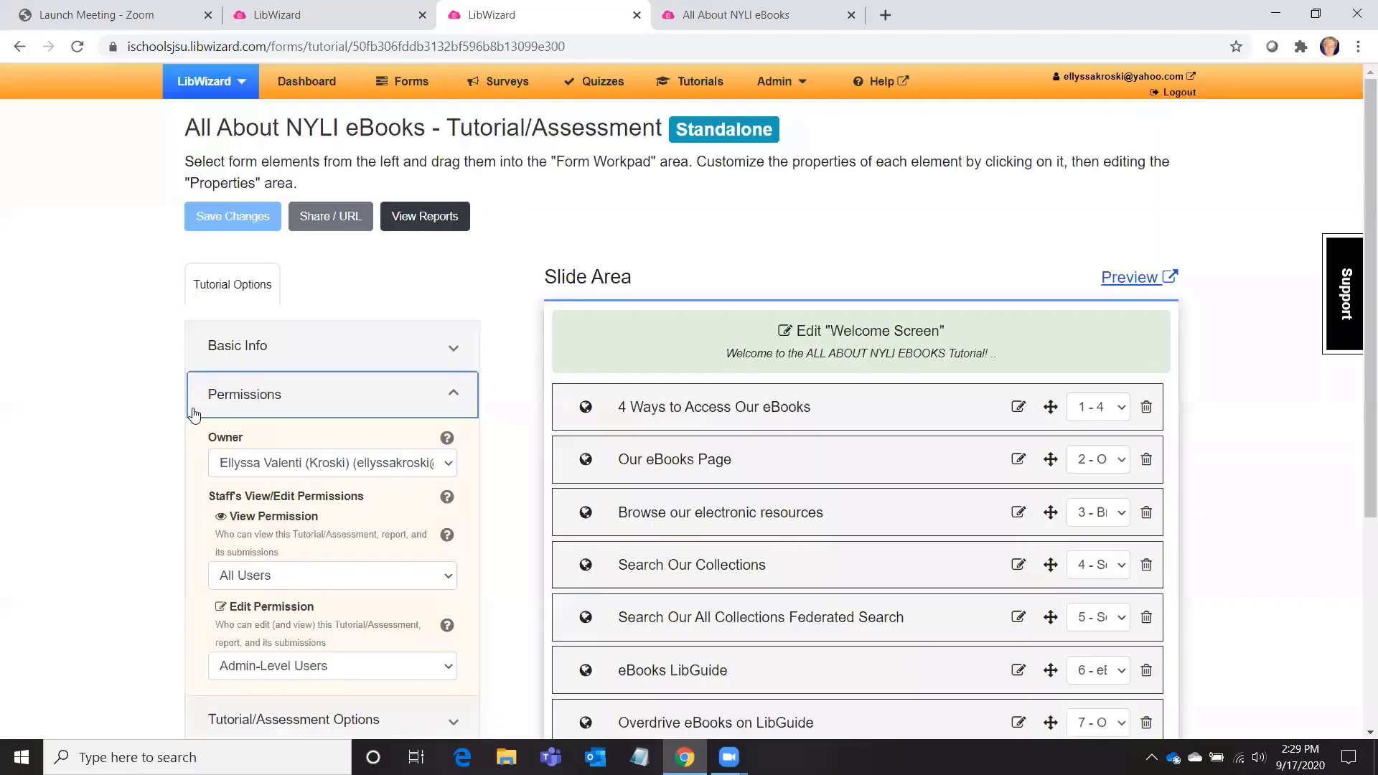
scroll(134, 598, down, 5)
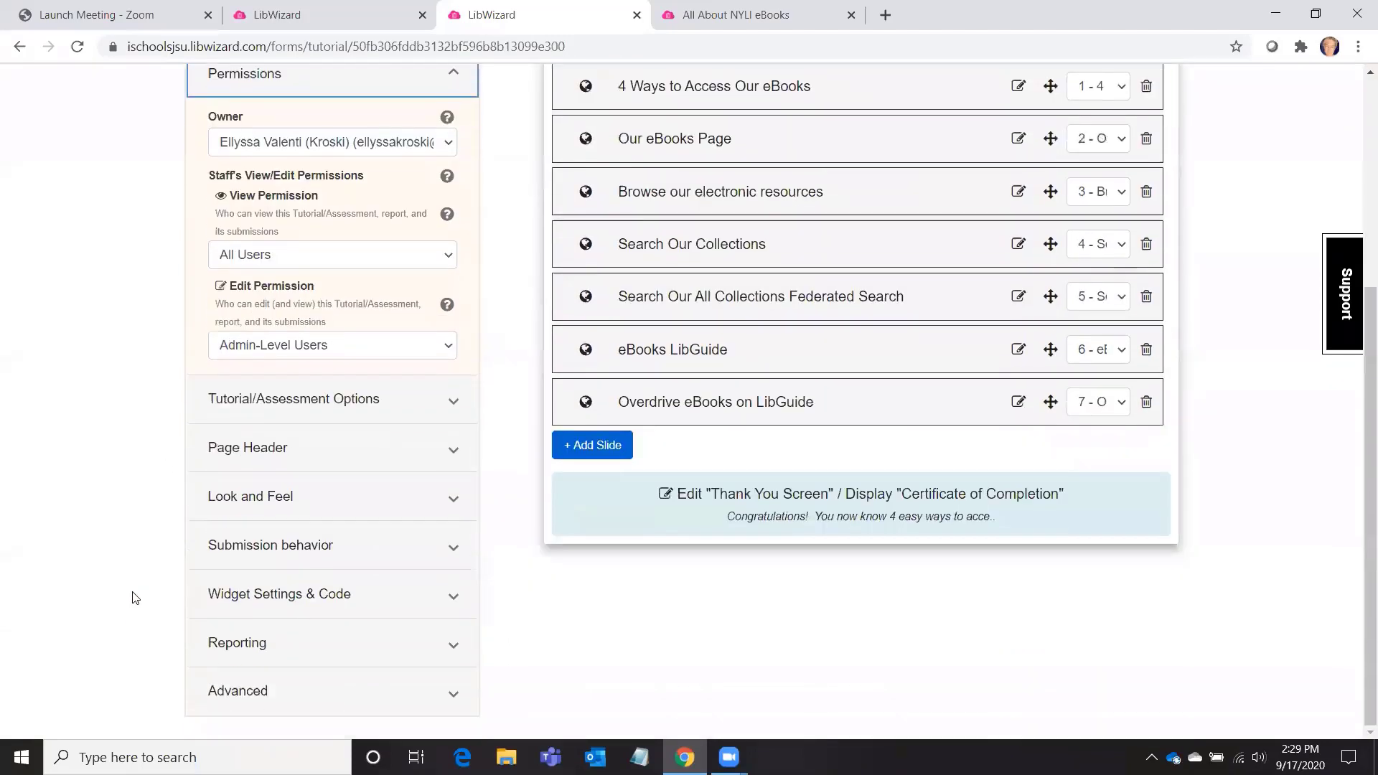
click(271, 396)
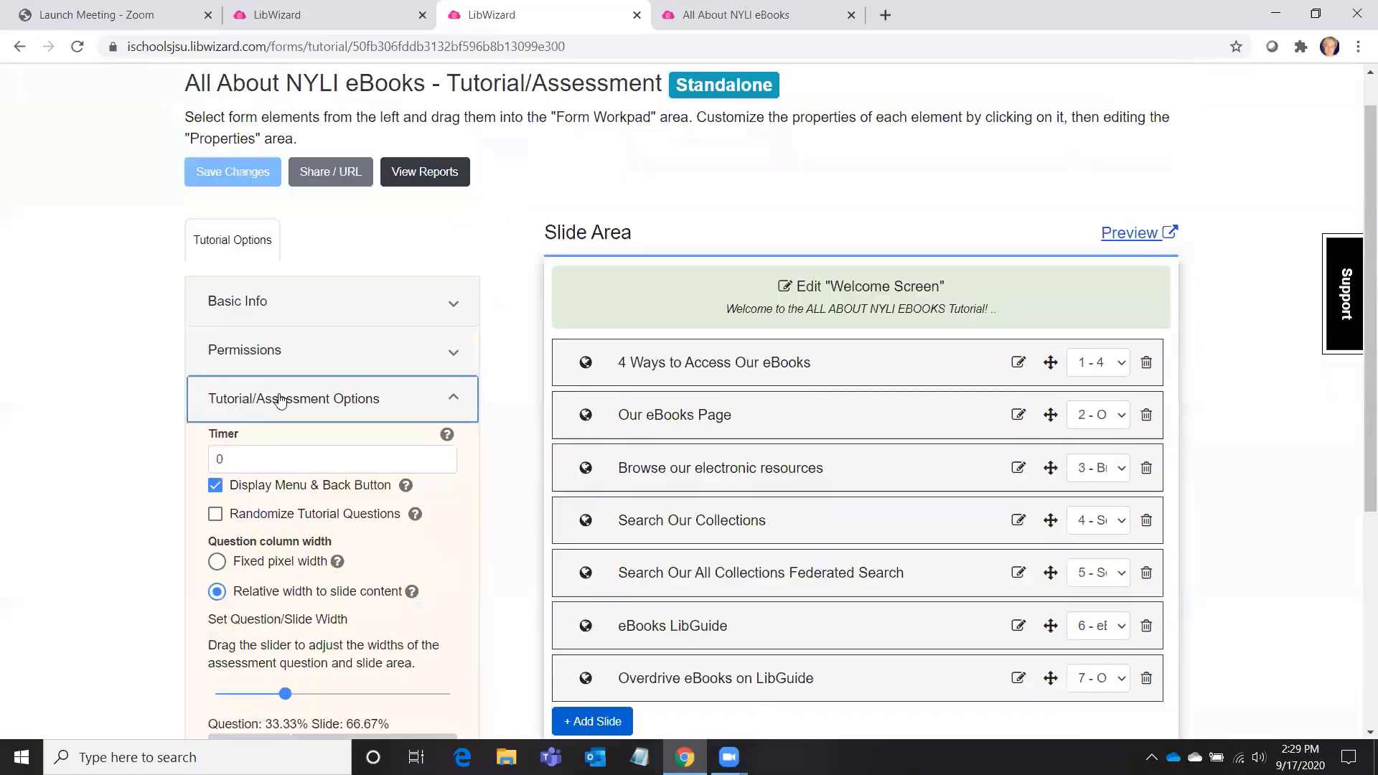
scroll(126, 463, down, 5)
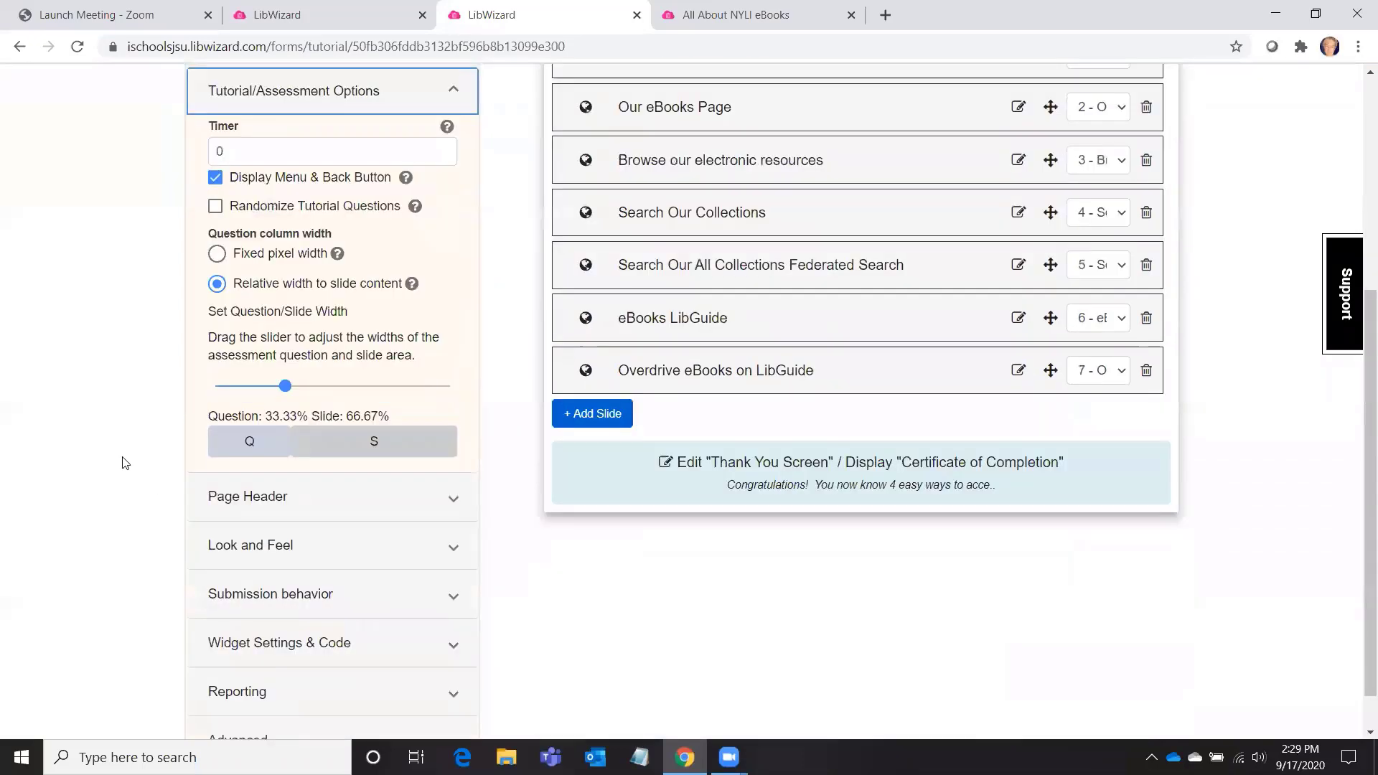
click(260, 451)
Expand the Look and Feel, Submission behavior and Widget Settings & Code sections and review them.
scroll(242, 481, down, 1)
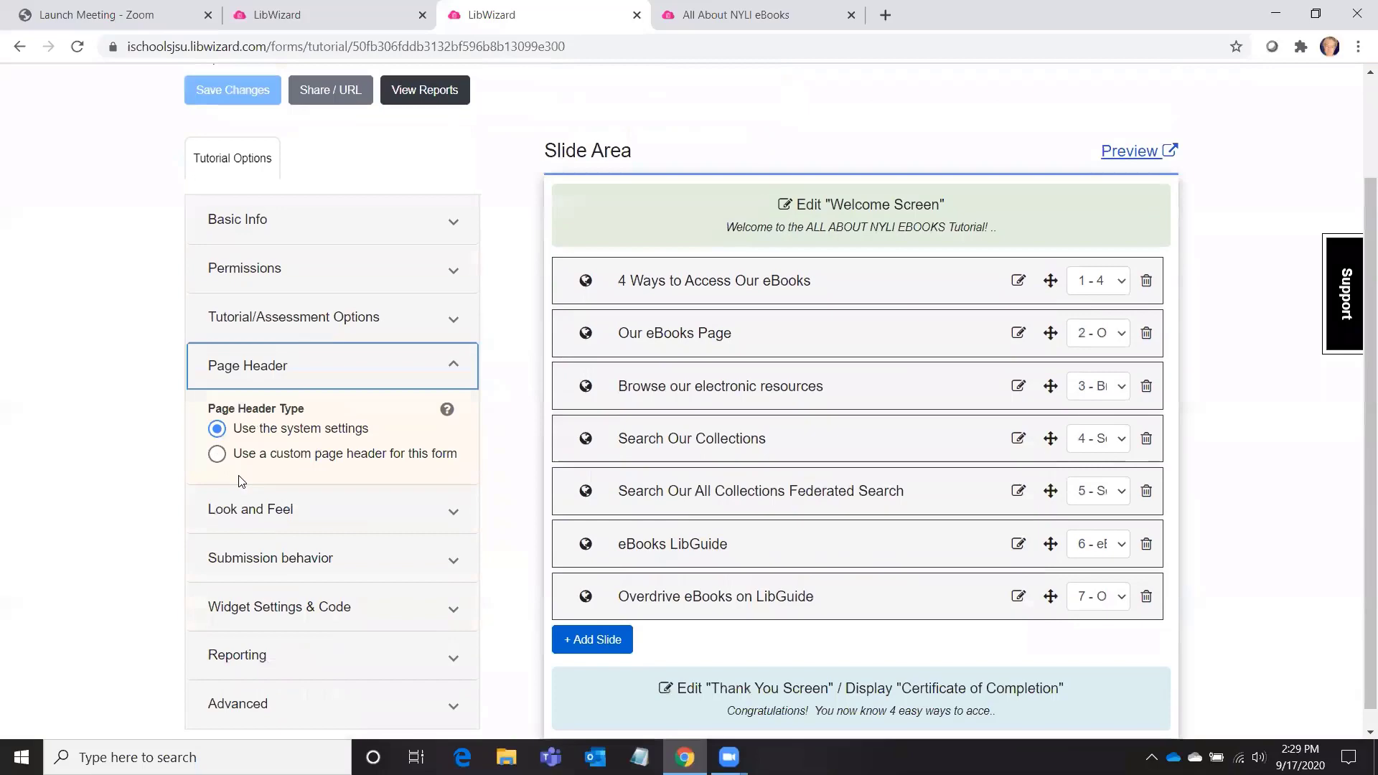
click(252, 503)
scroll(400, 582, down, 3)
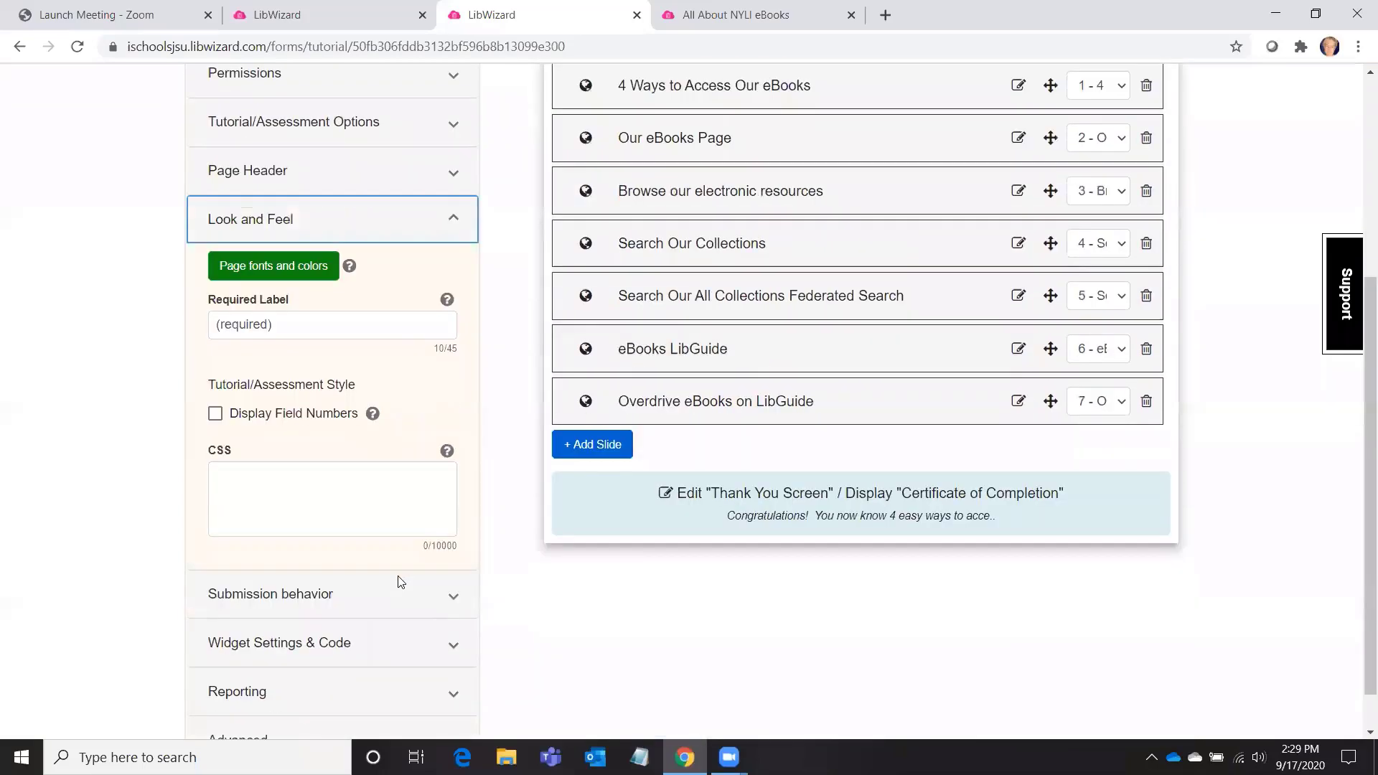
click(290, 601)
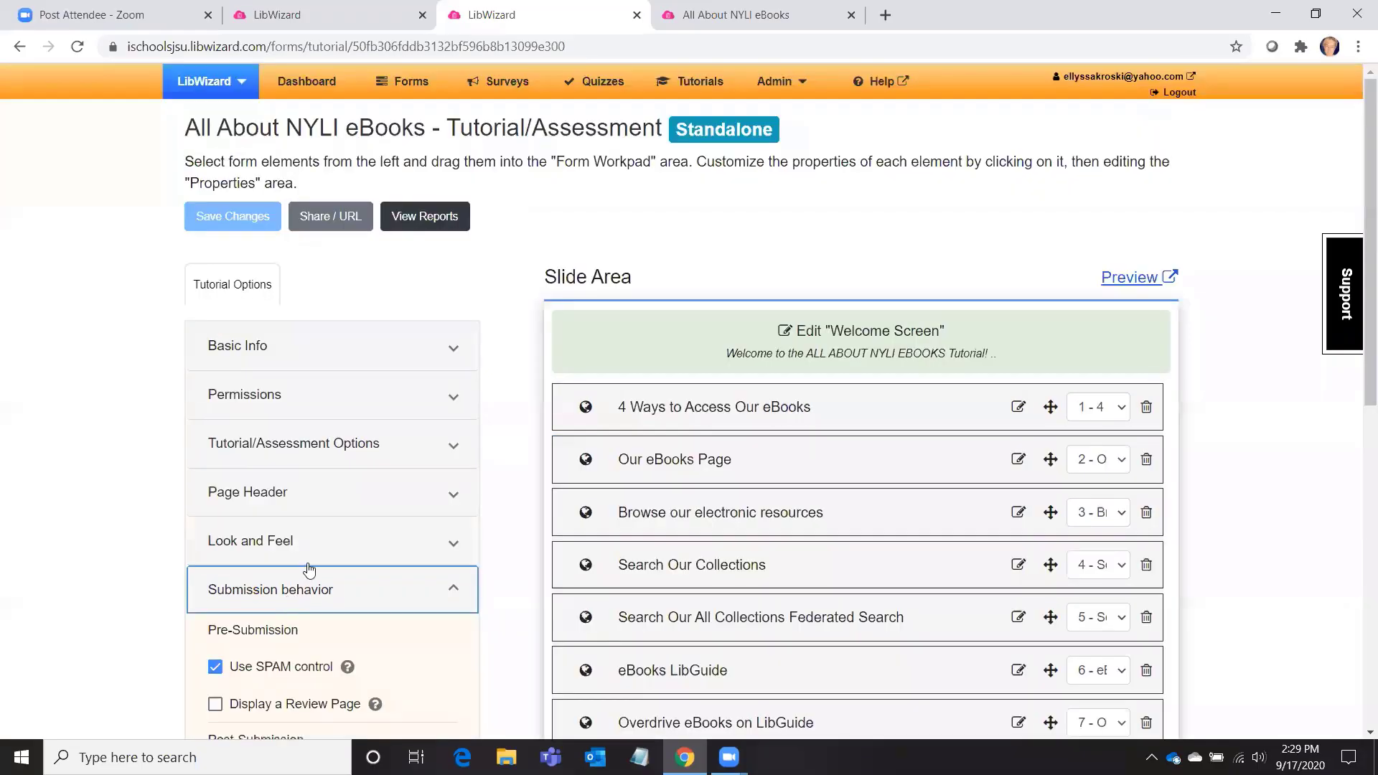
scroll(309, 570, down, 4)
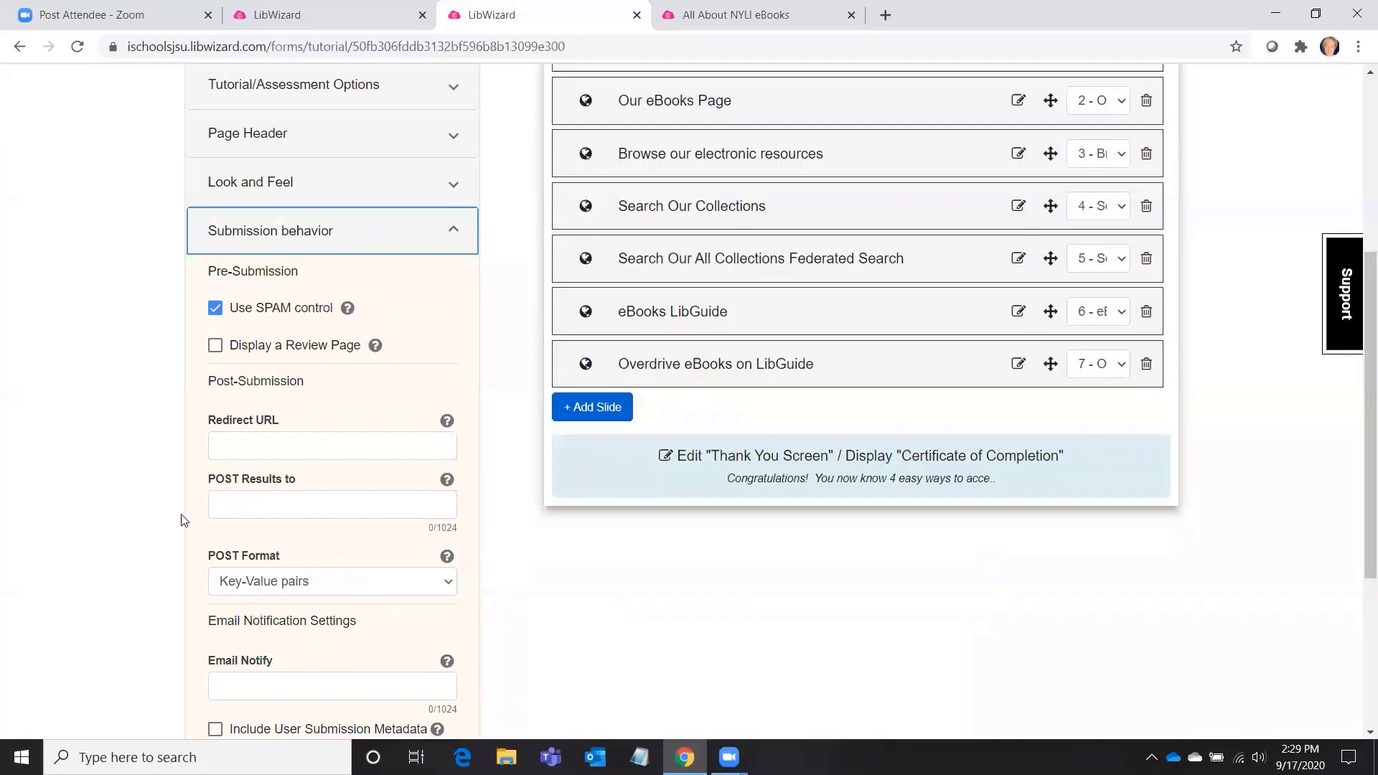
scroll(181, 520, down, 4)
click(259, 599)
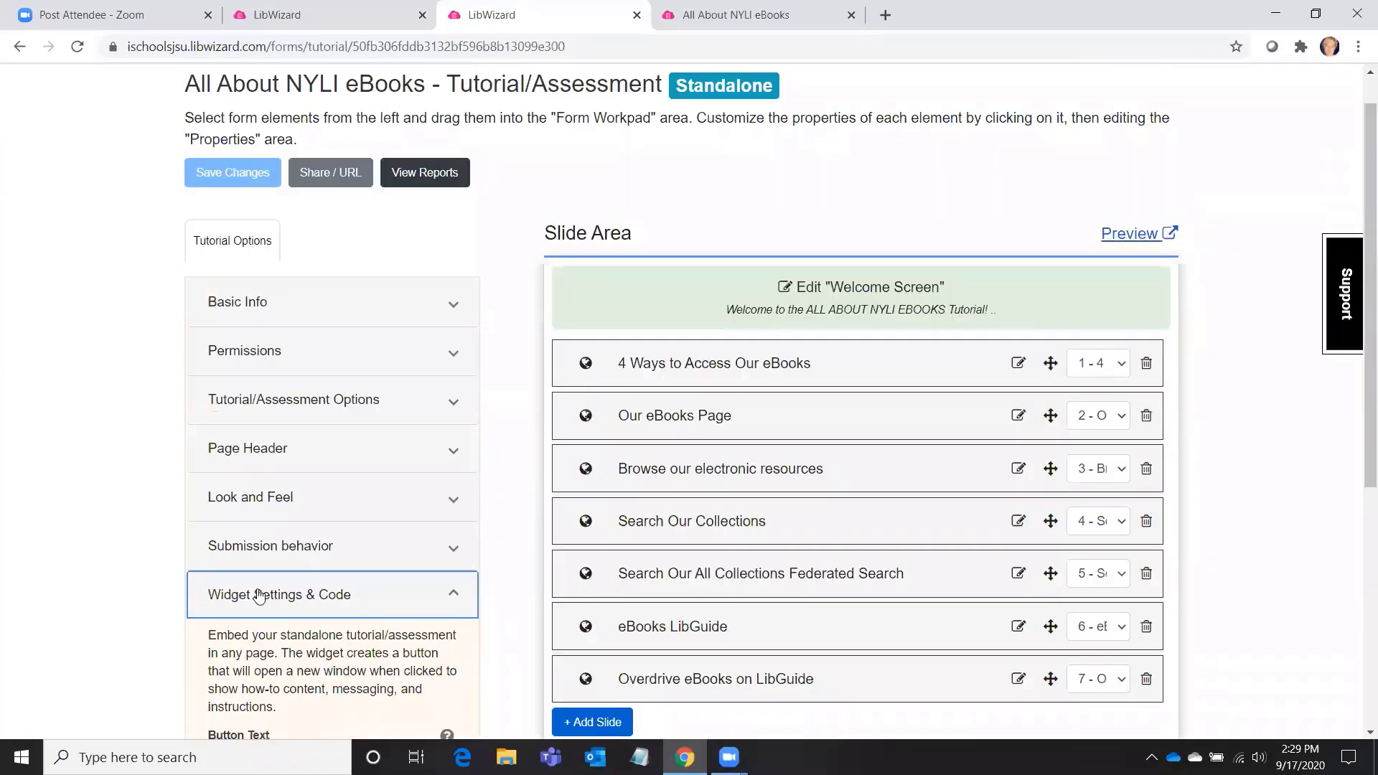
scroll(258, 596, down, 4)
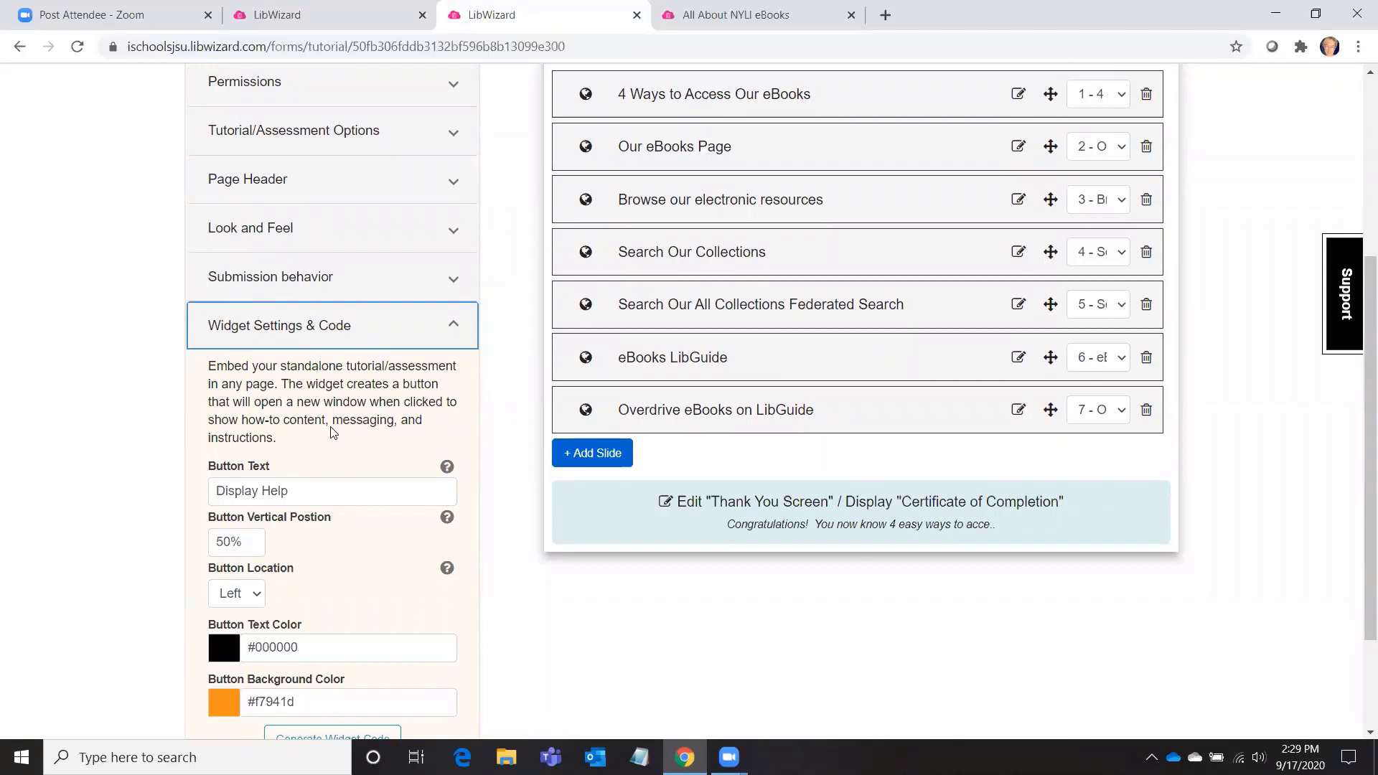
scroll(271, 429, down, 3)
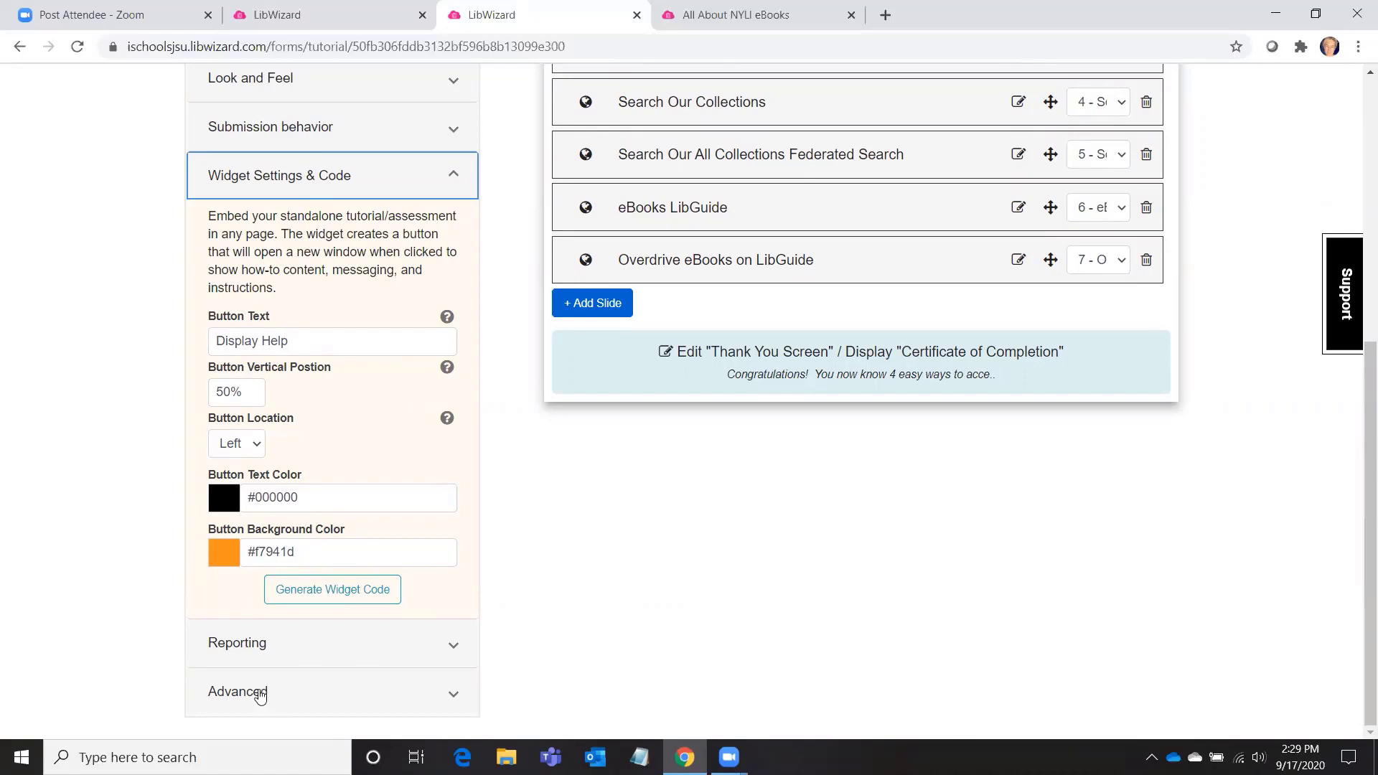
scroll(9, 466, up, 6)
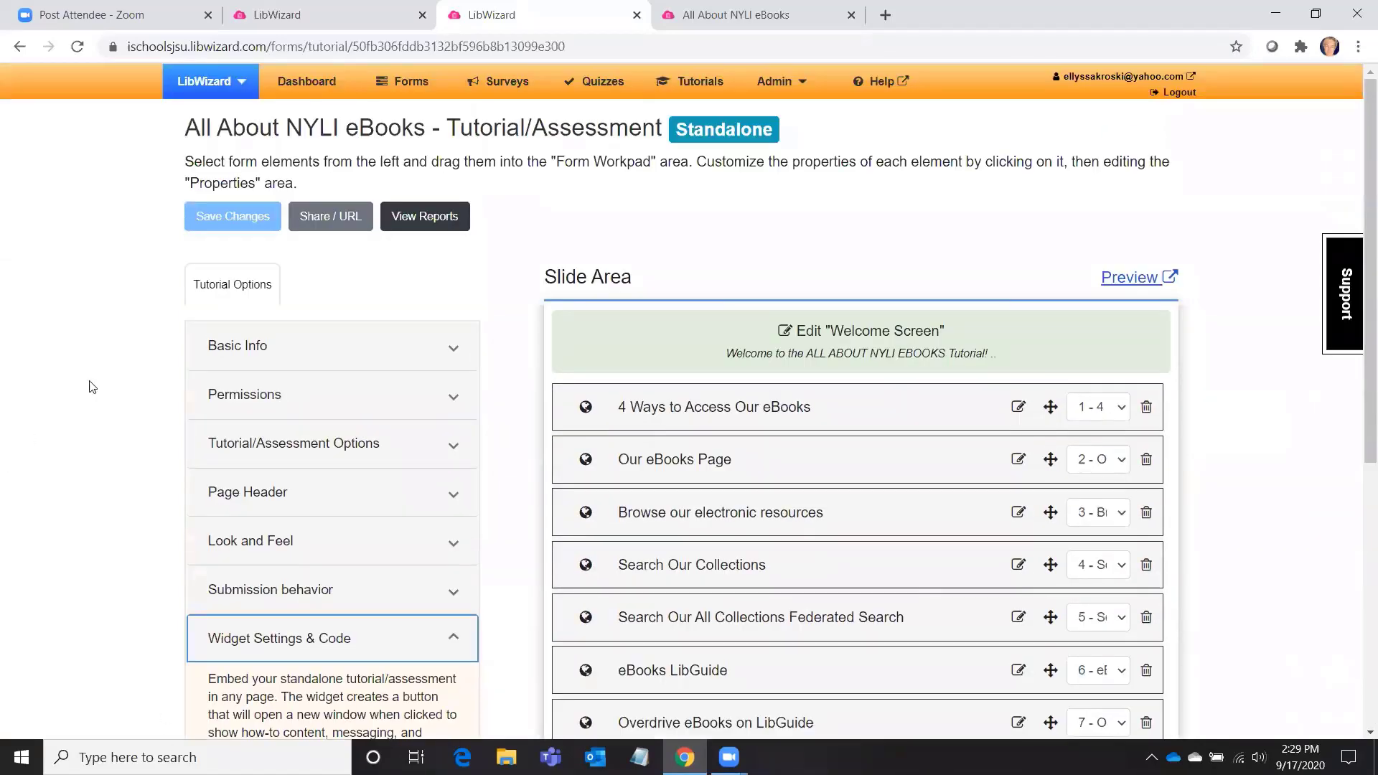
Expand Basic Info, then view the published tutorial's welcome page at /f/nyliebooks.
click(26, 419)
click(206, 350)
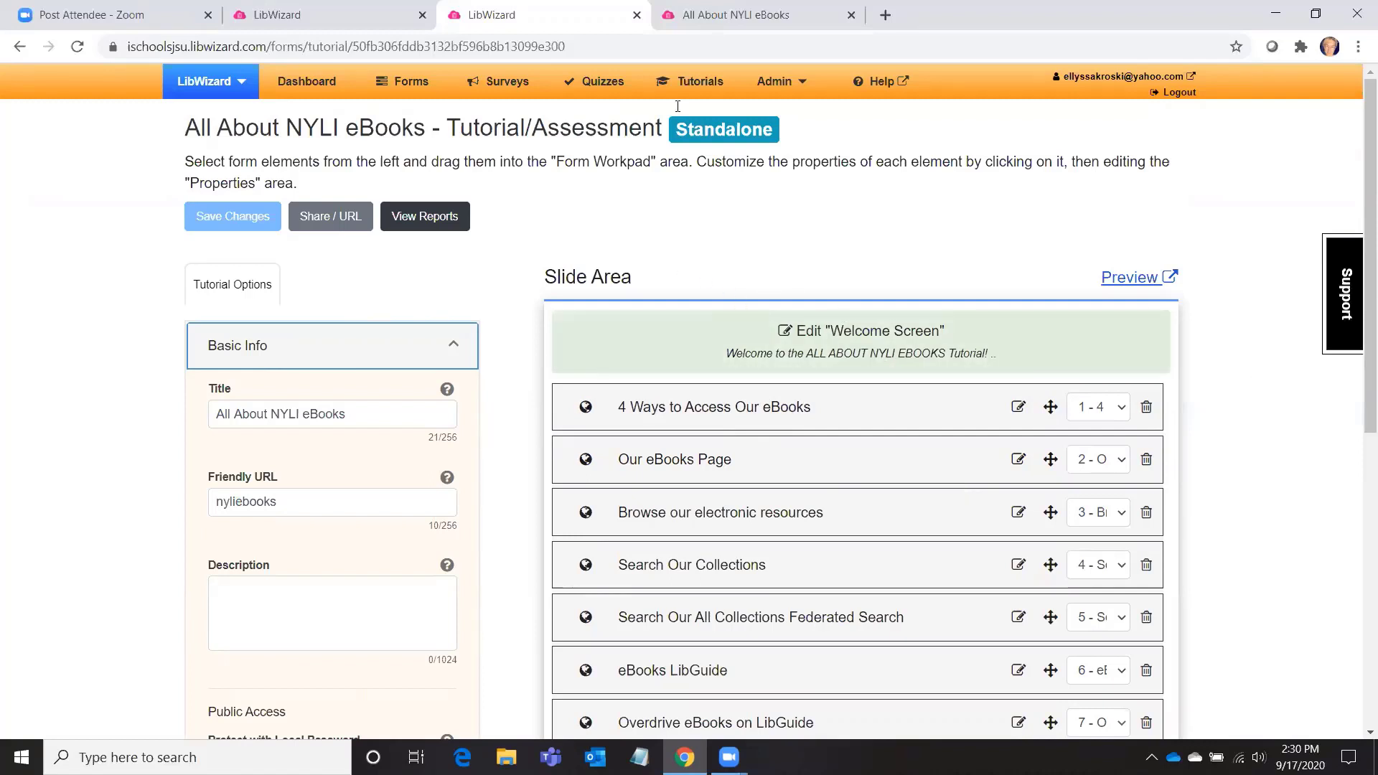
click(715, 16)
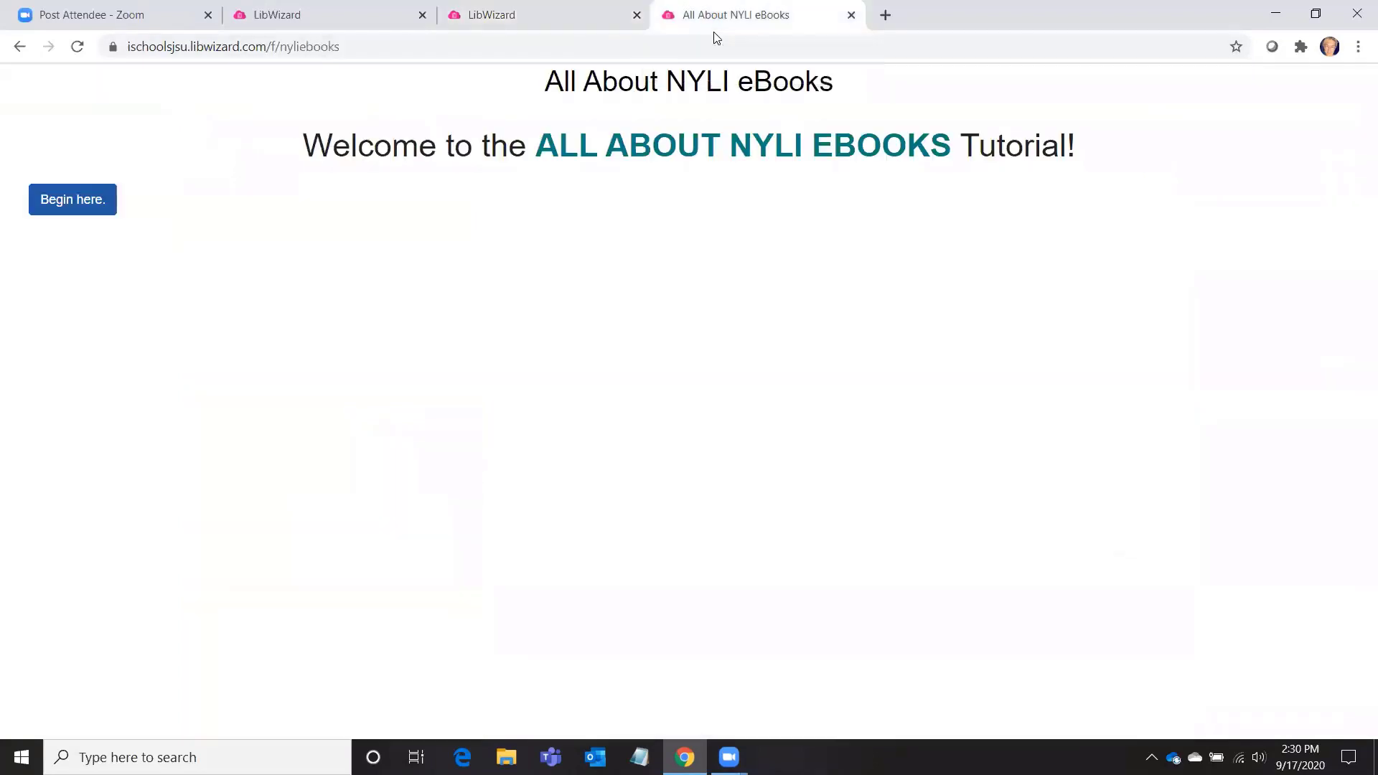
Start the tutorial, dismiss the notice, and answer the first question with All of the Above!
click(55, 206)
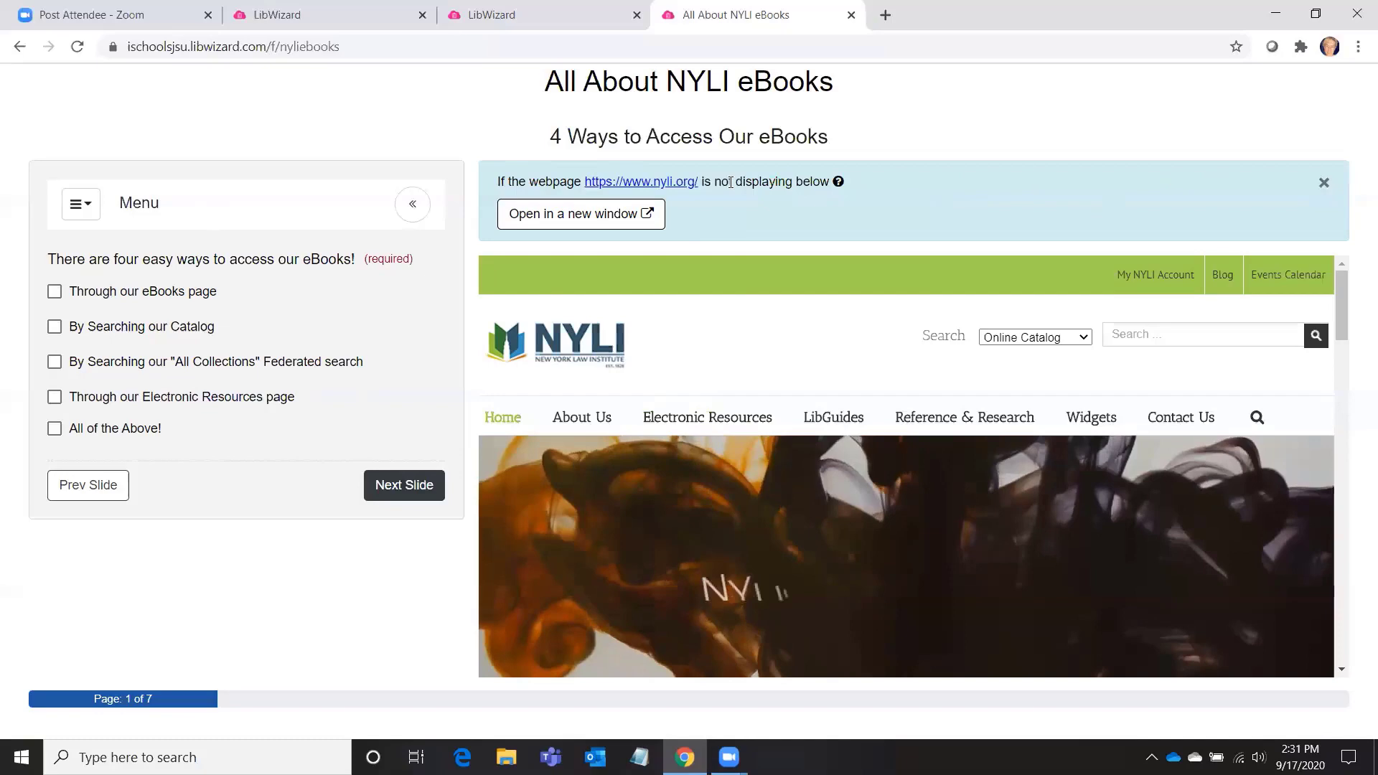
click(1325, 184)
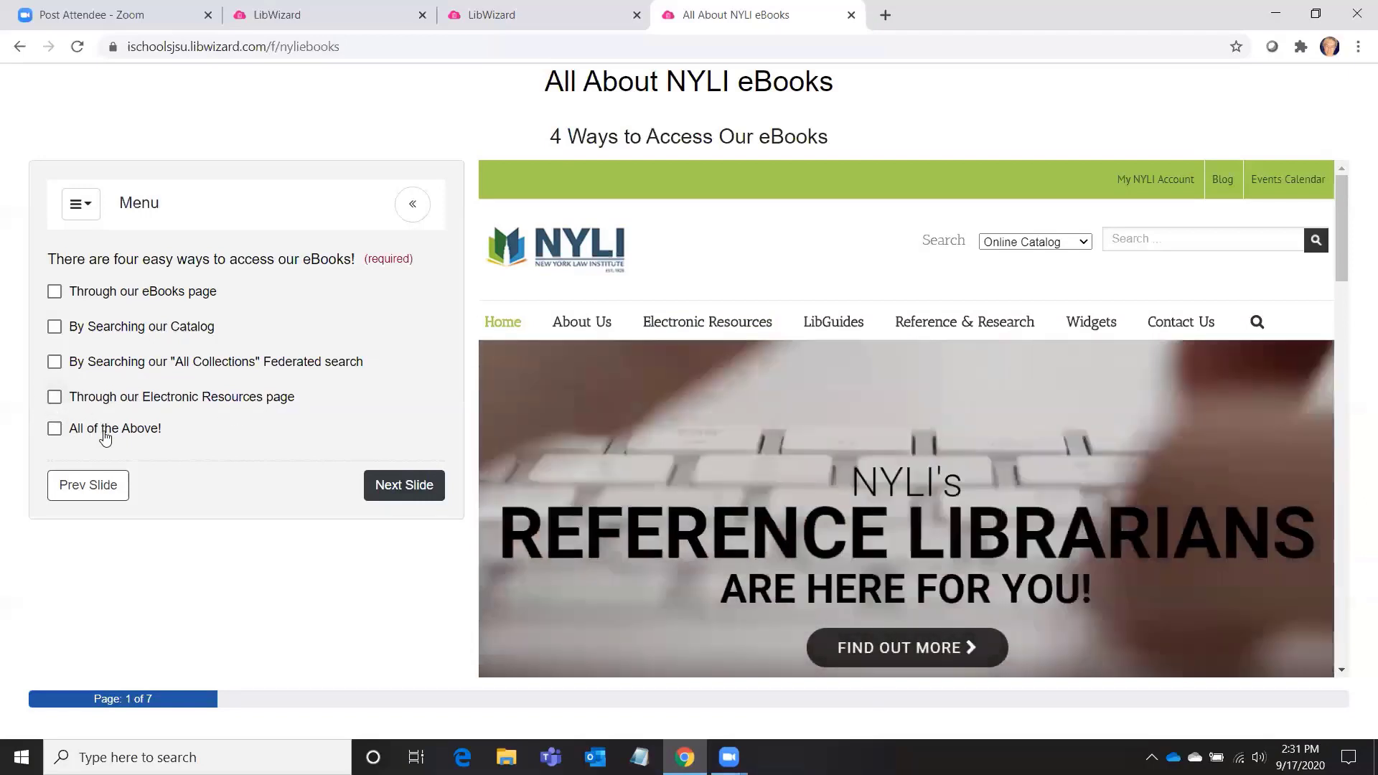
click(104, 430)
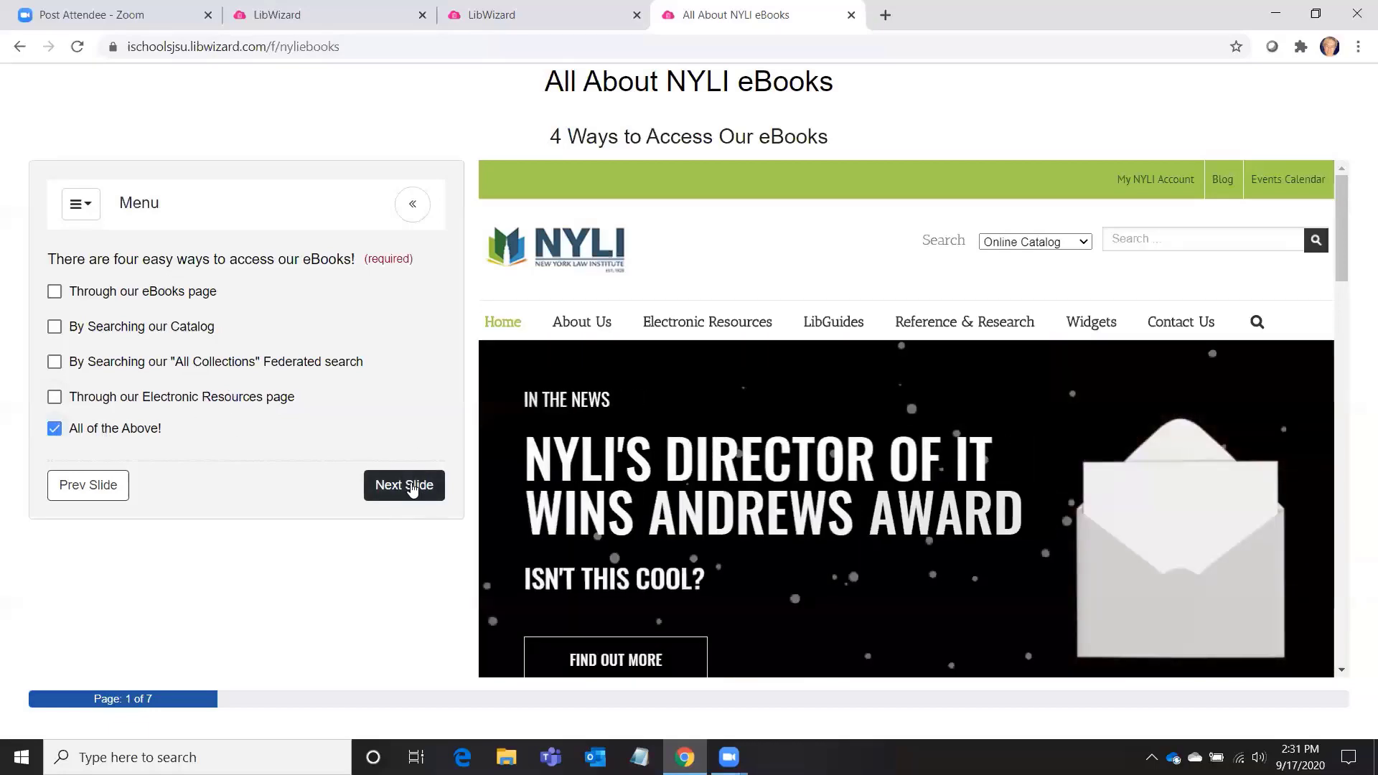
click(411, 487)
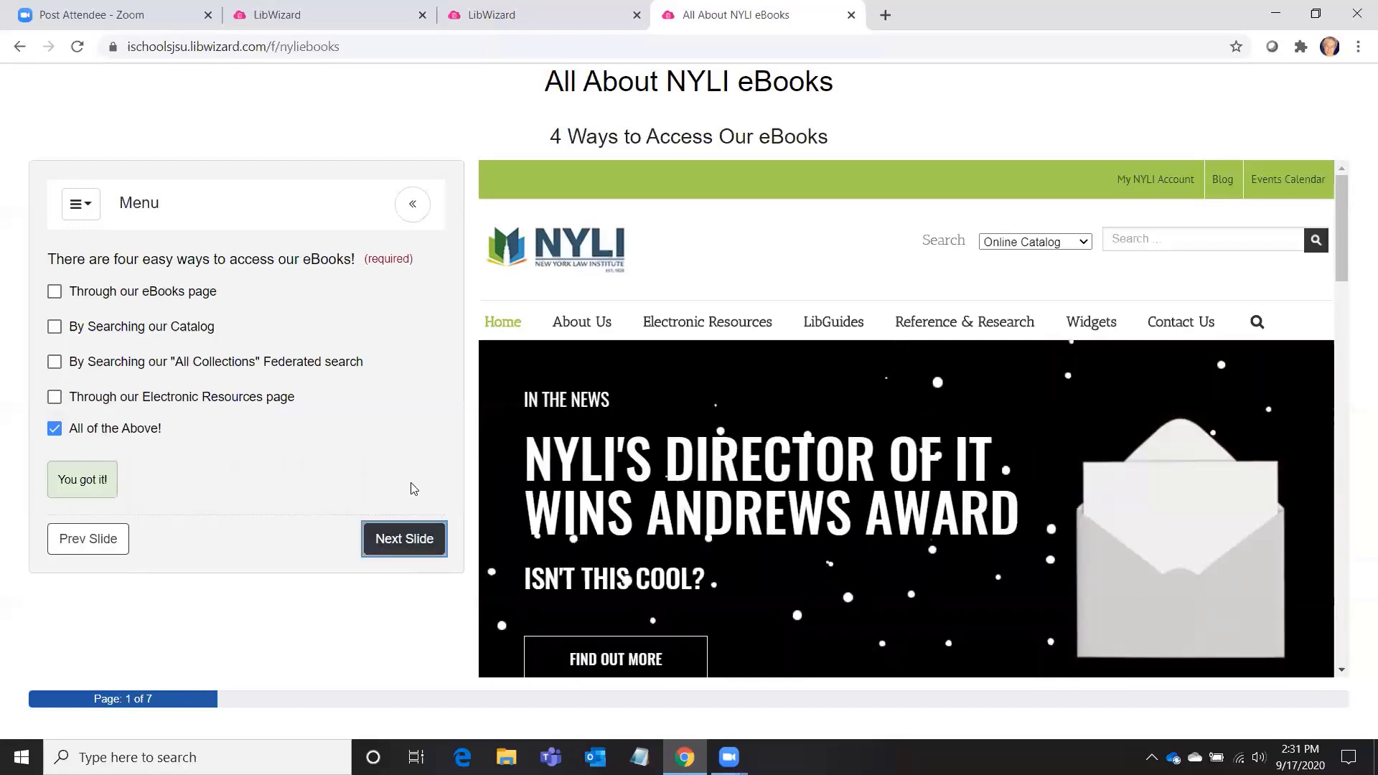
Advance to slide 2, dismiss the notice, and open the NYLI eBooks page in the embedded site.
click(418, 541)
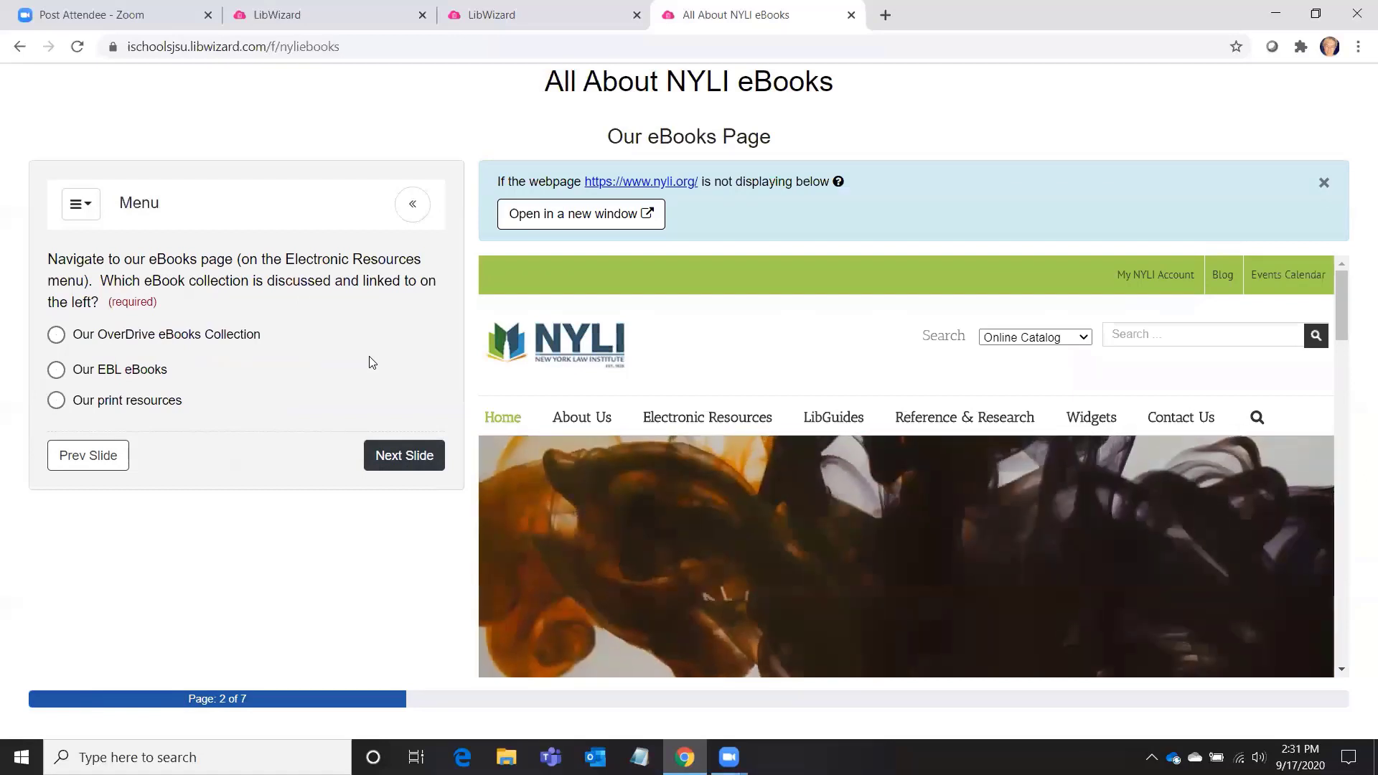
click(1324, 183)
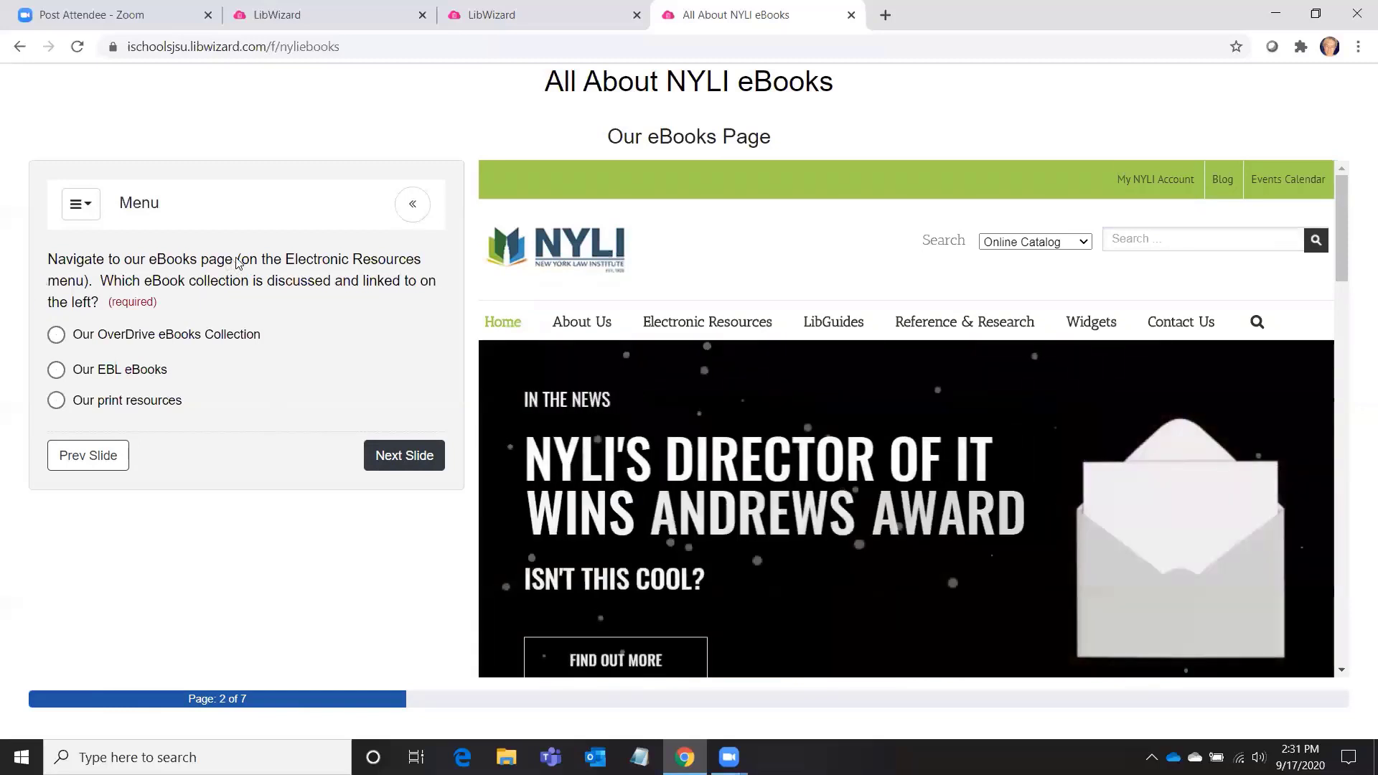
mouse_move(707, 322)
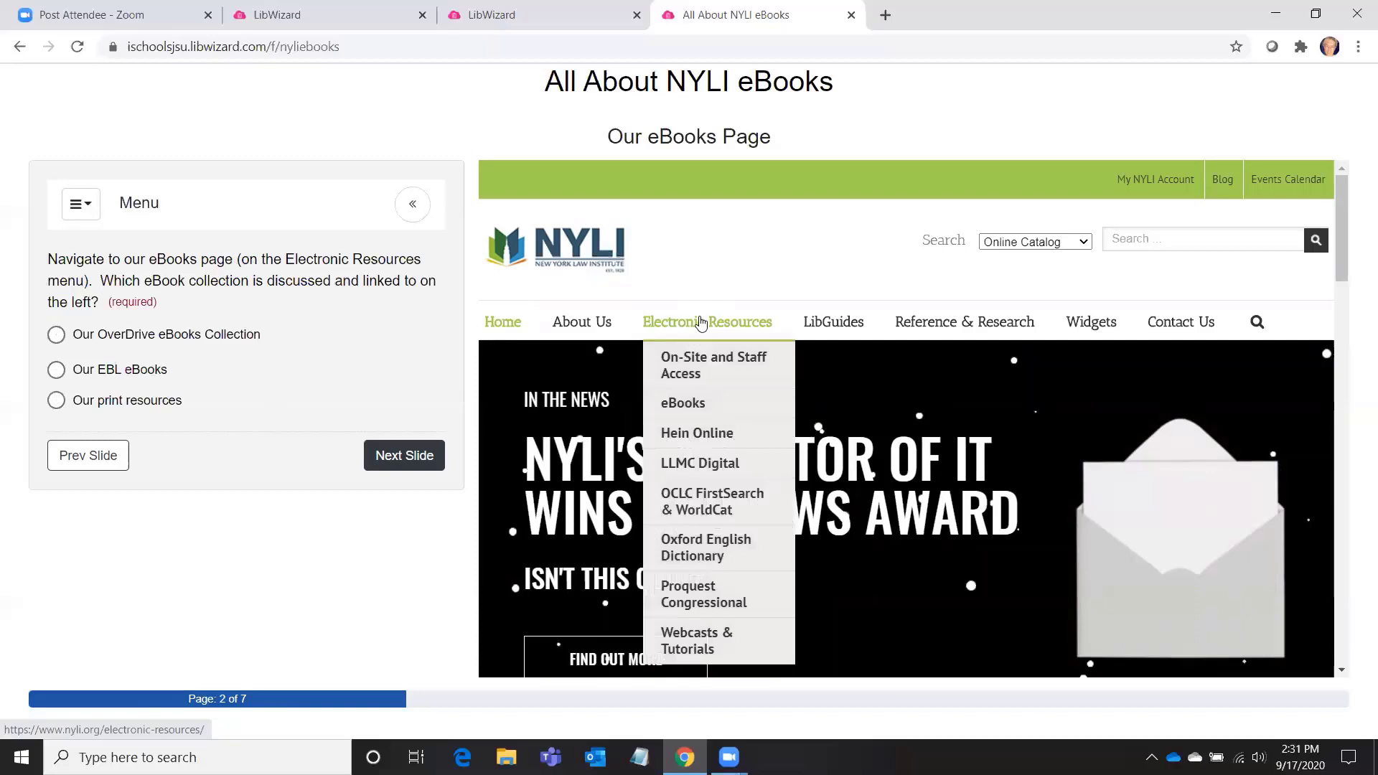
click(687, 404)
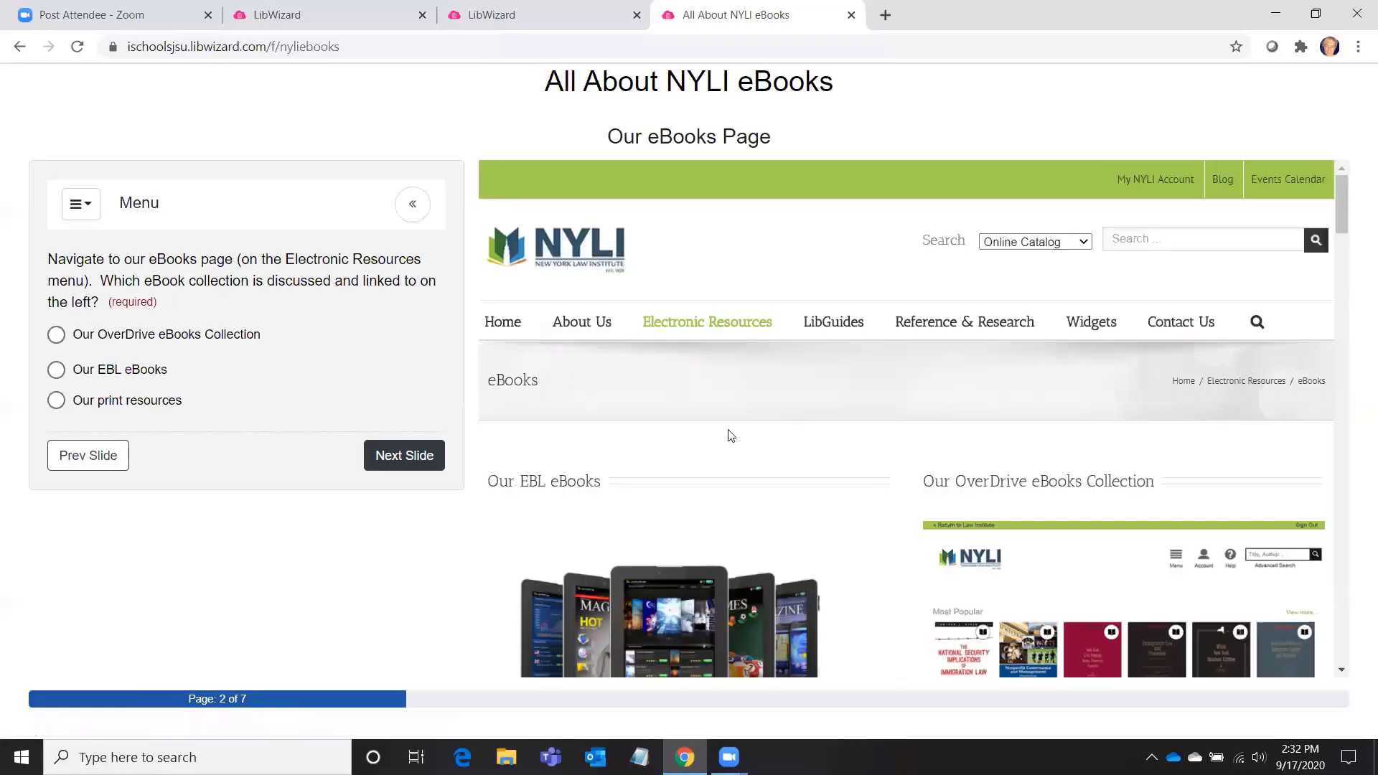
Answer Our EBL eBooks and advance to slide 3.
scroll(730, 436, down, 3)
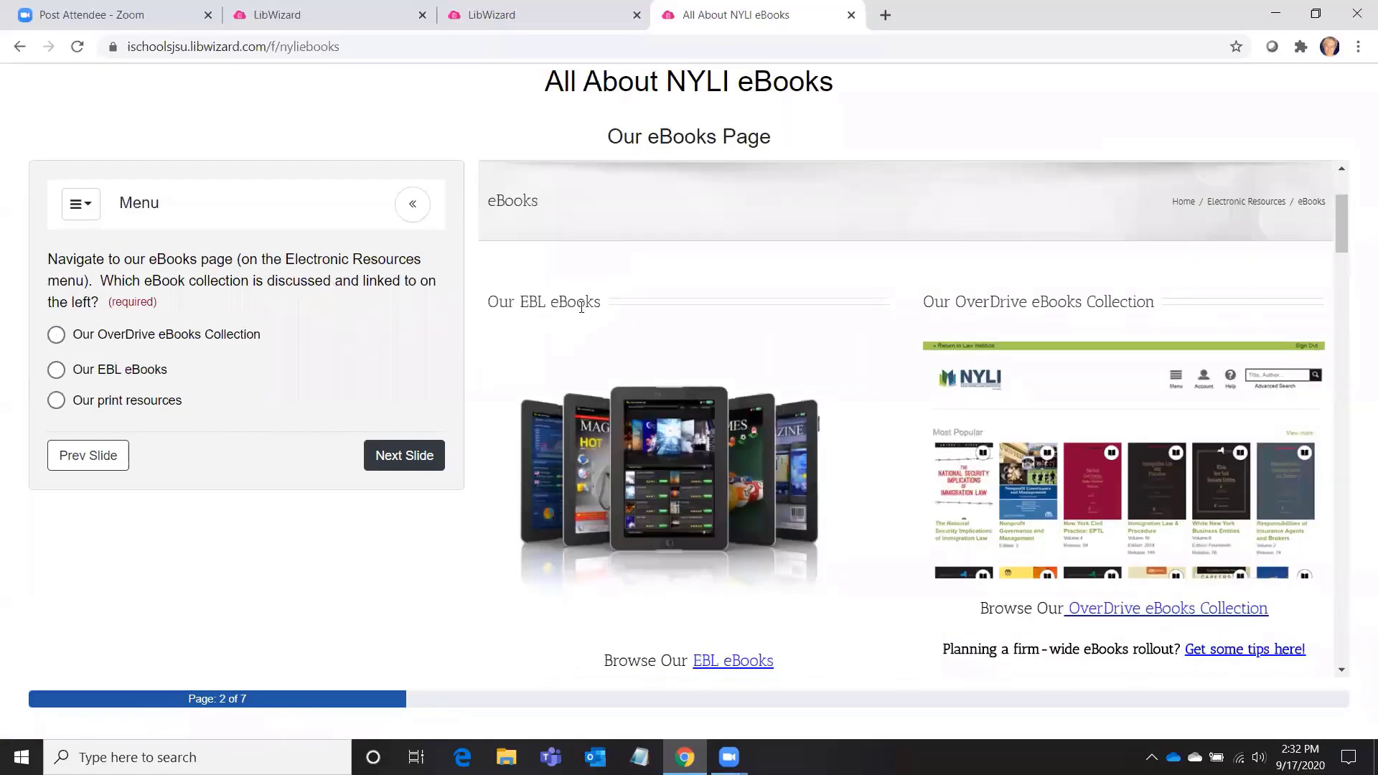
scroll(598, 327, down, 10)
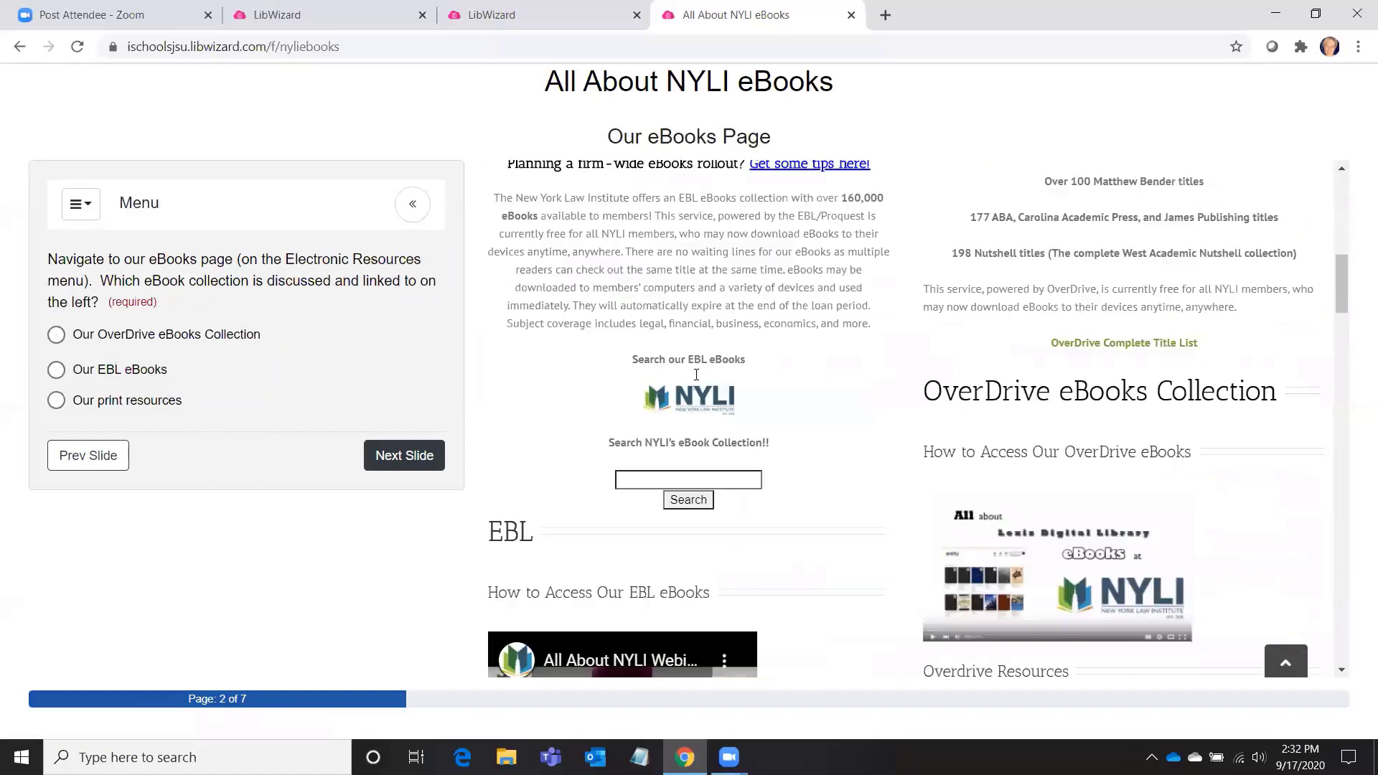
scroll(696, 373, up, 5)
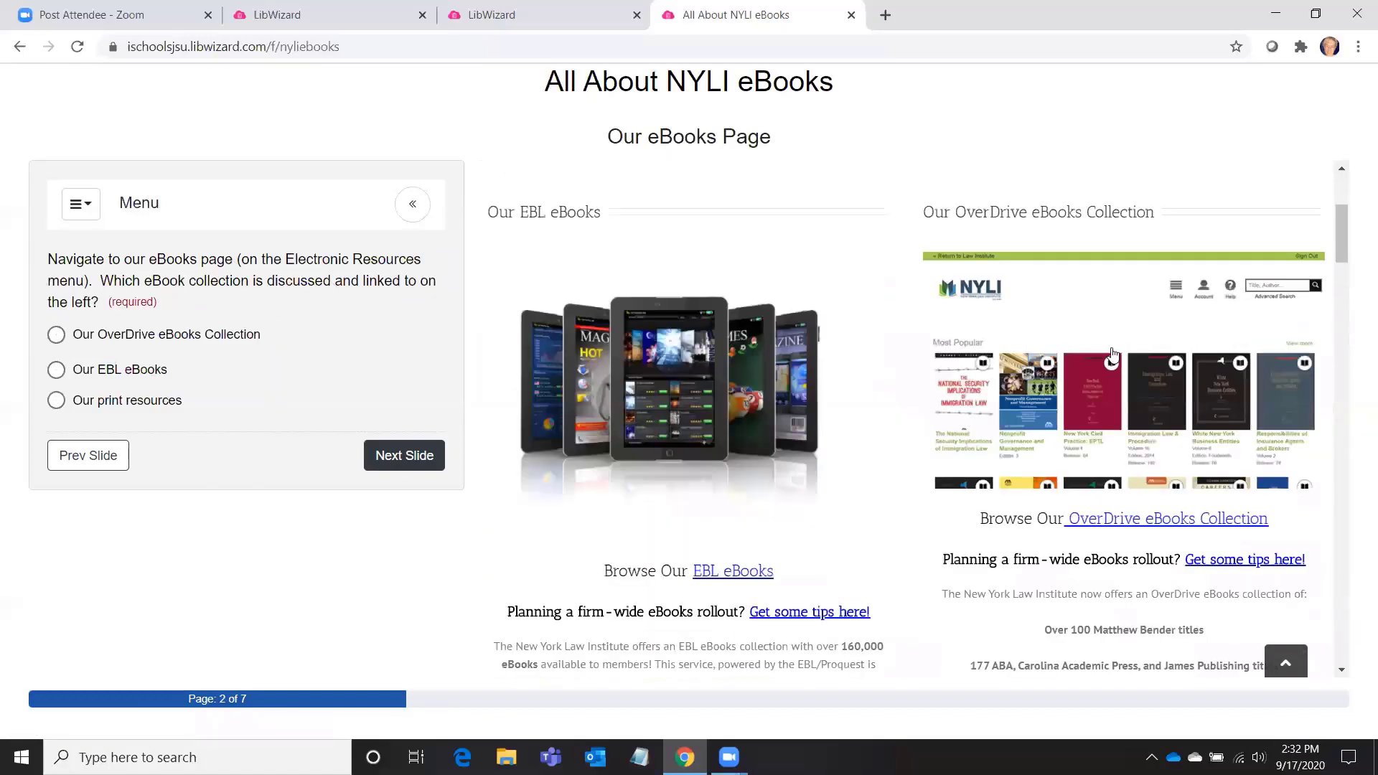
scroll(812, 502, down, 5)
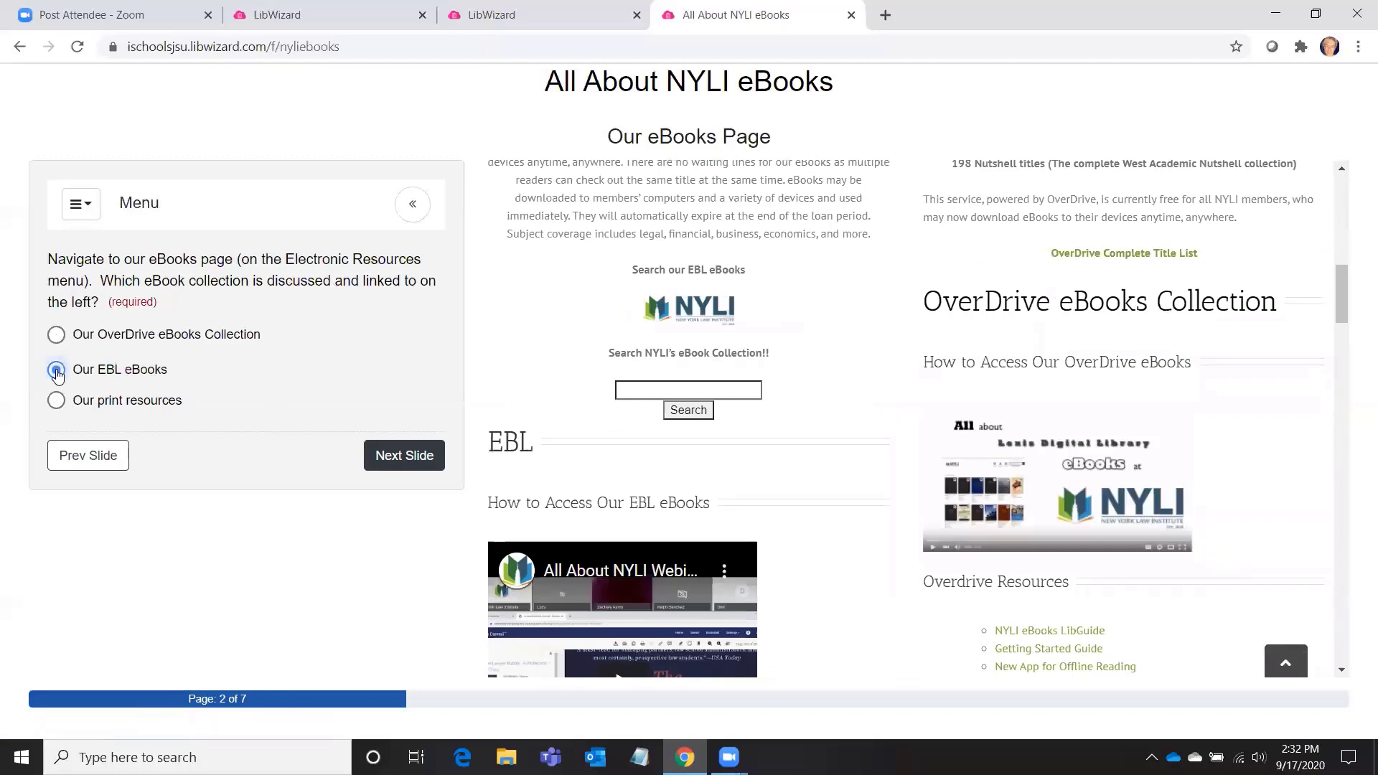
click(410, 468)
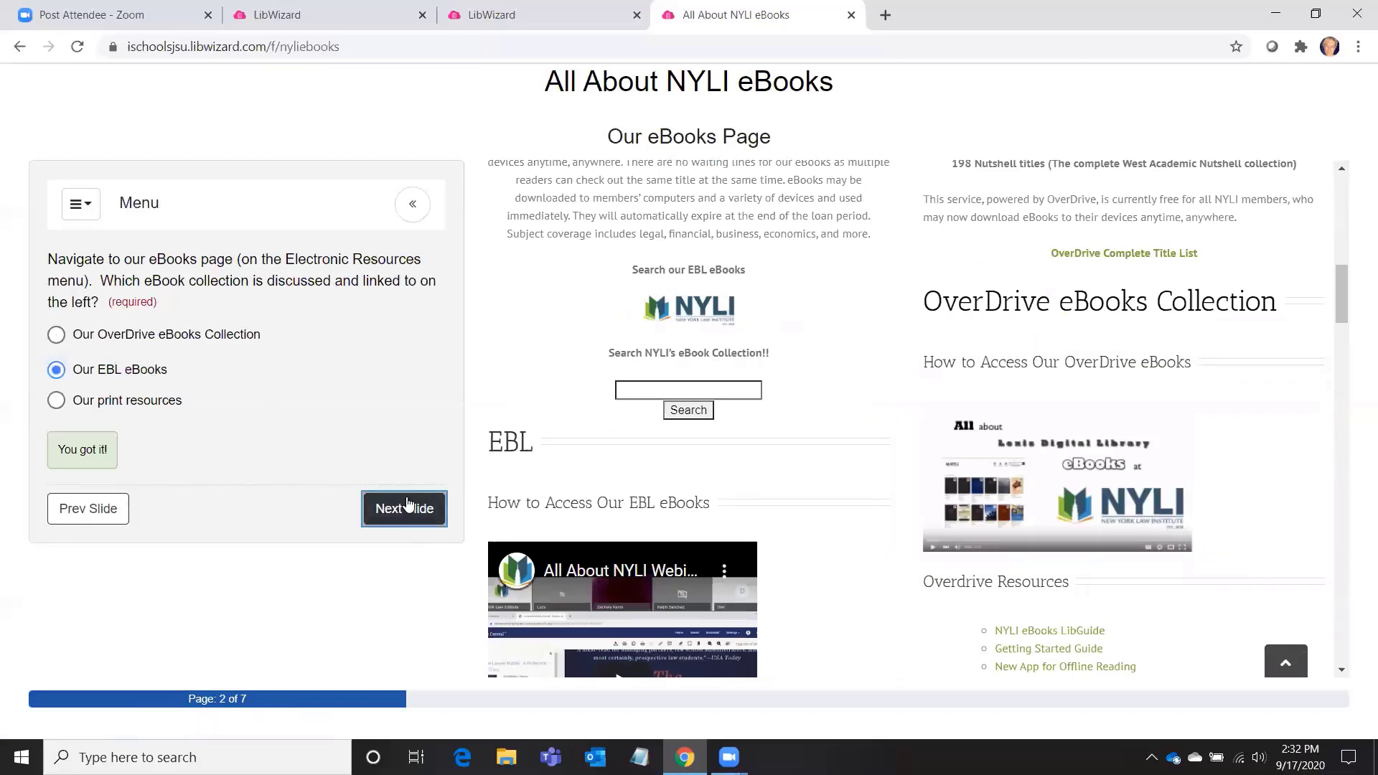
click(407, 505)
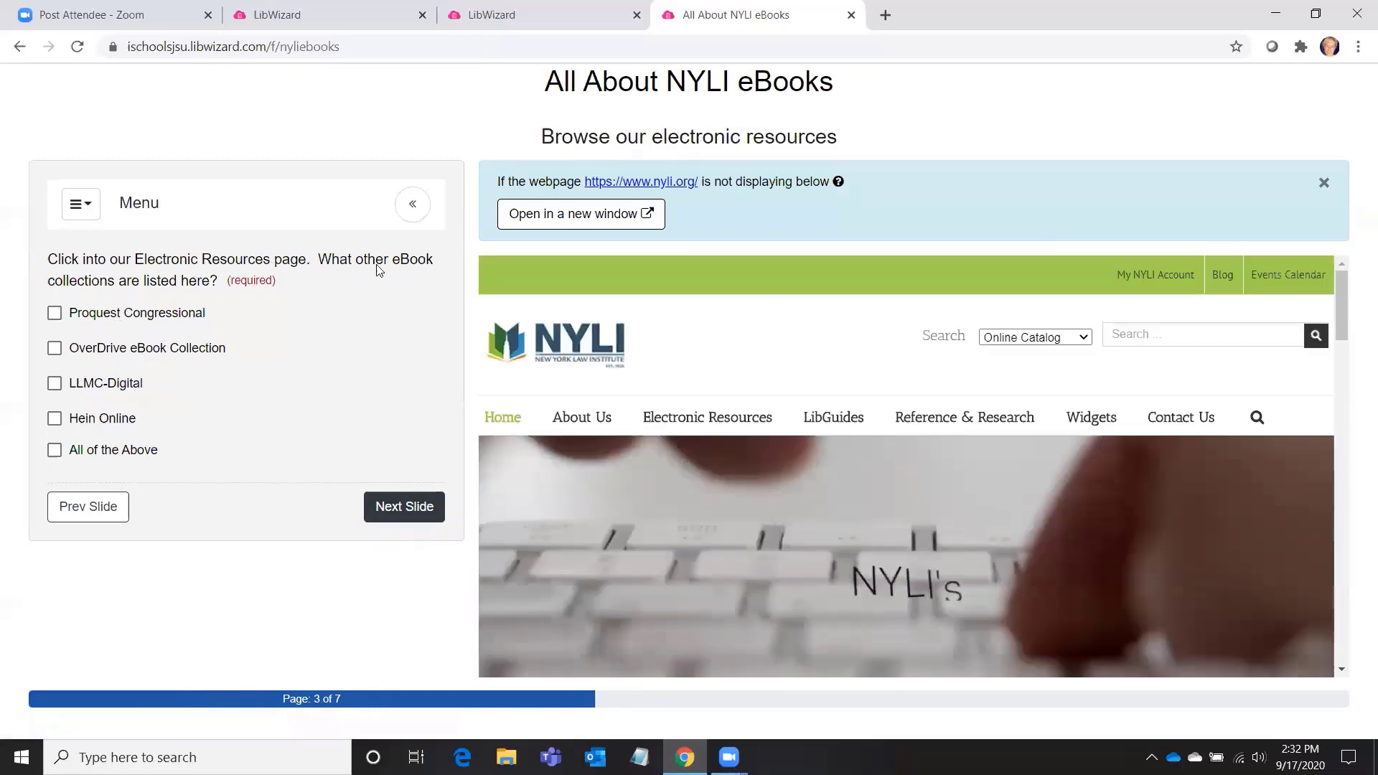
Browse the NYLI Electronic Resources page, answer OverDrive eBook Collection, and advance to Search Our Collections.
click(679, 423)
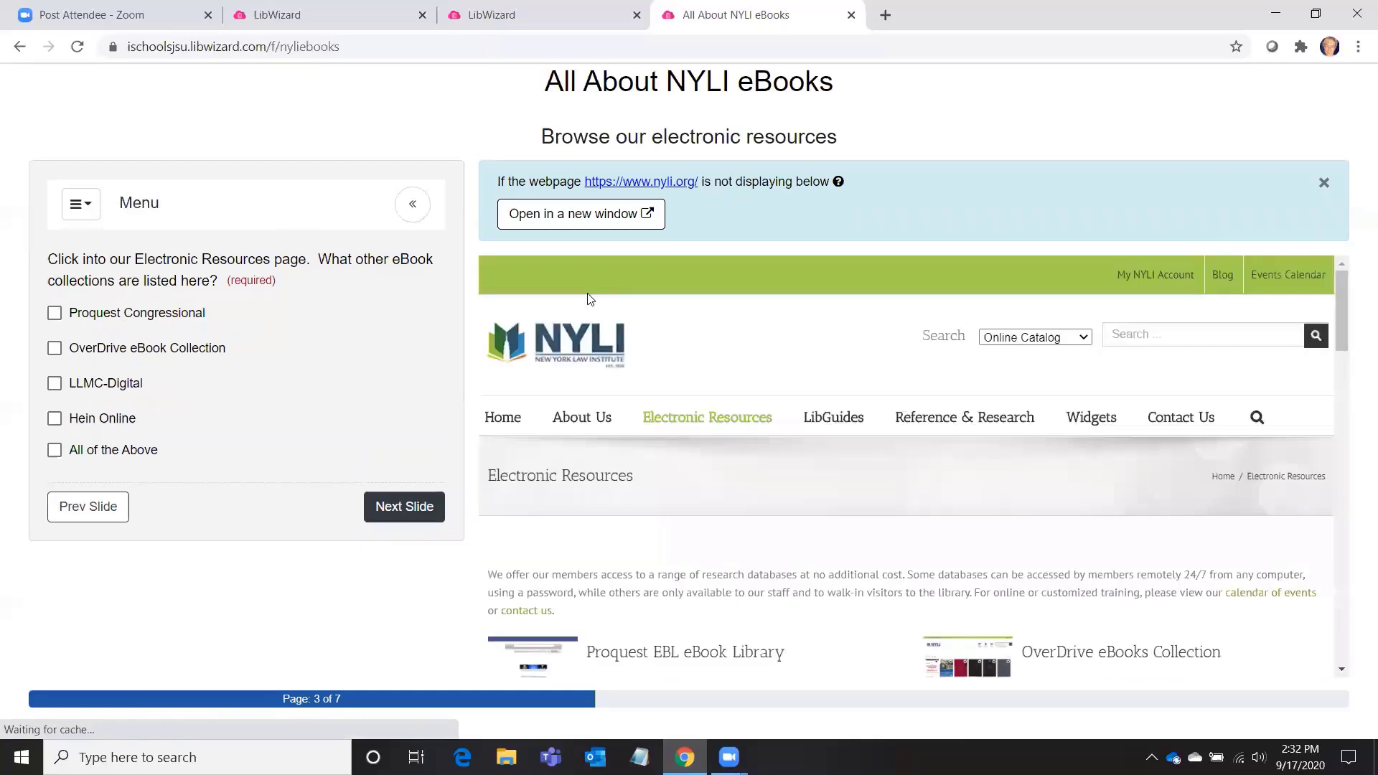
scroll(861, 463, down, 4)
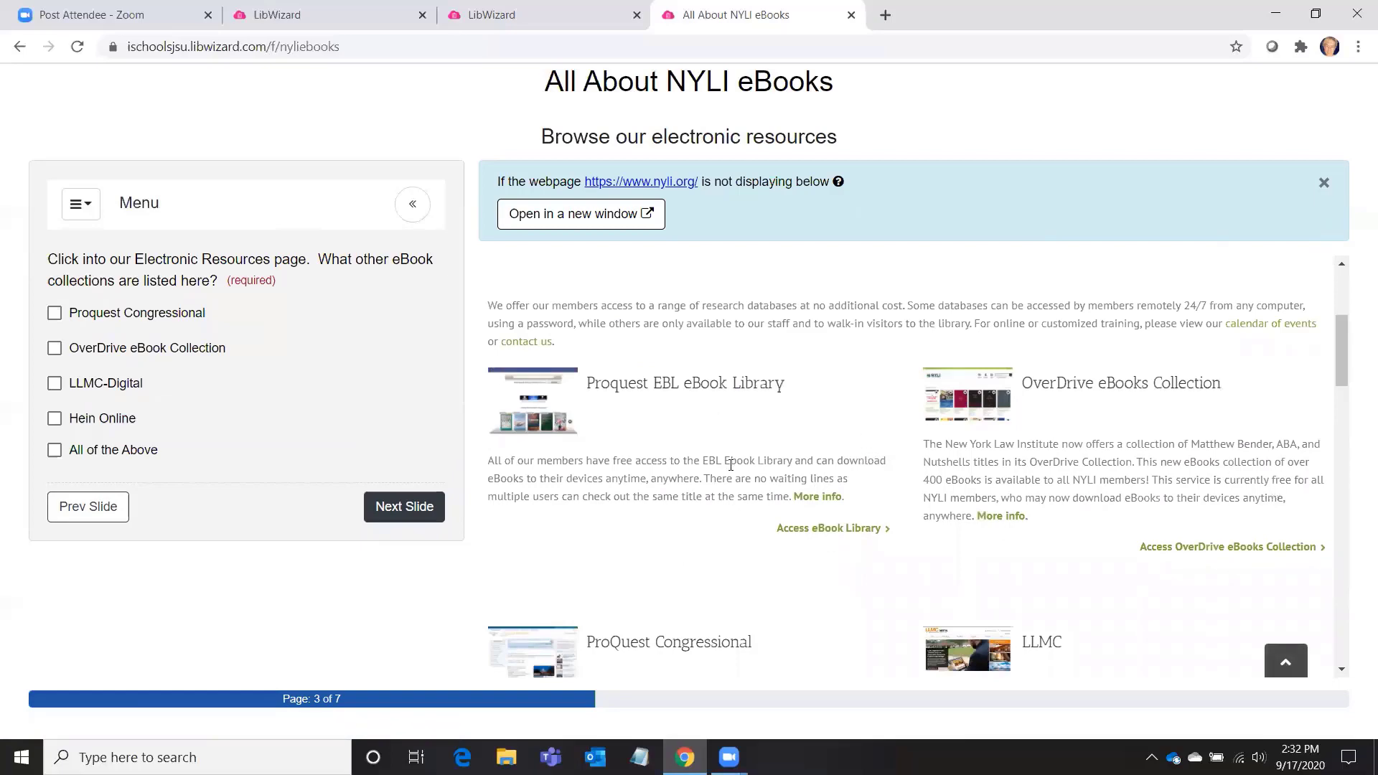
scroll(1083, 479, down, 5)
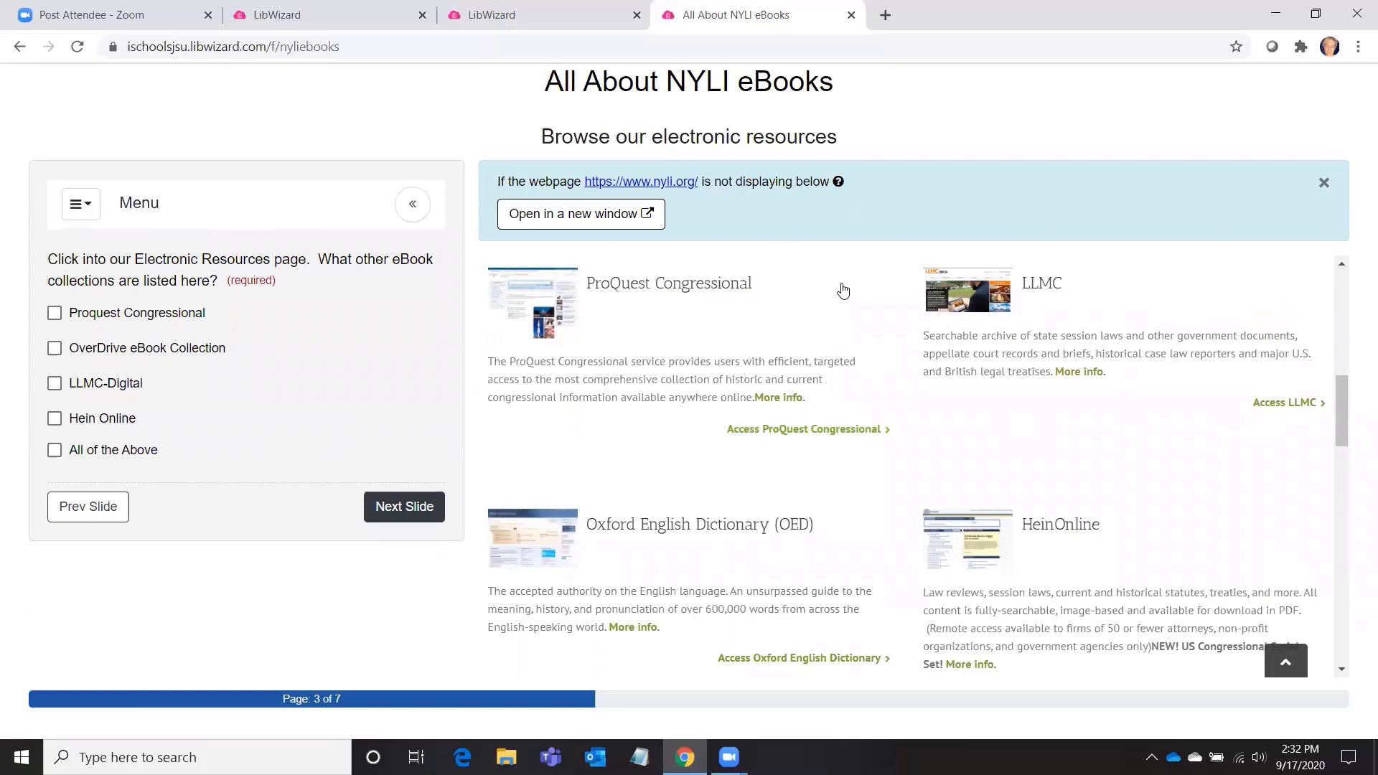
scroll(780, 359, up, 1)
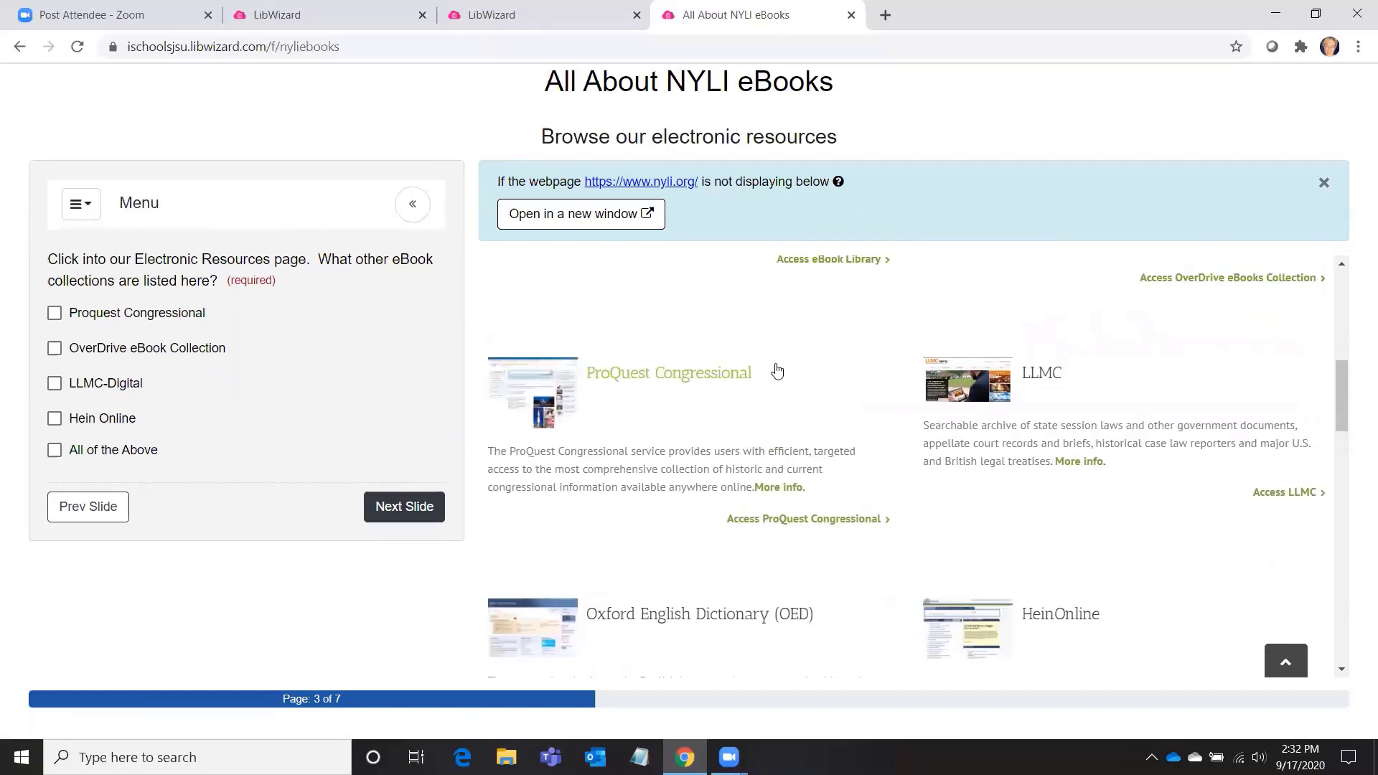
scroll(776, 371, up, 3)
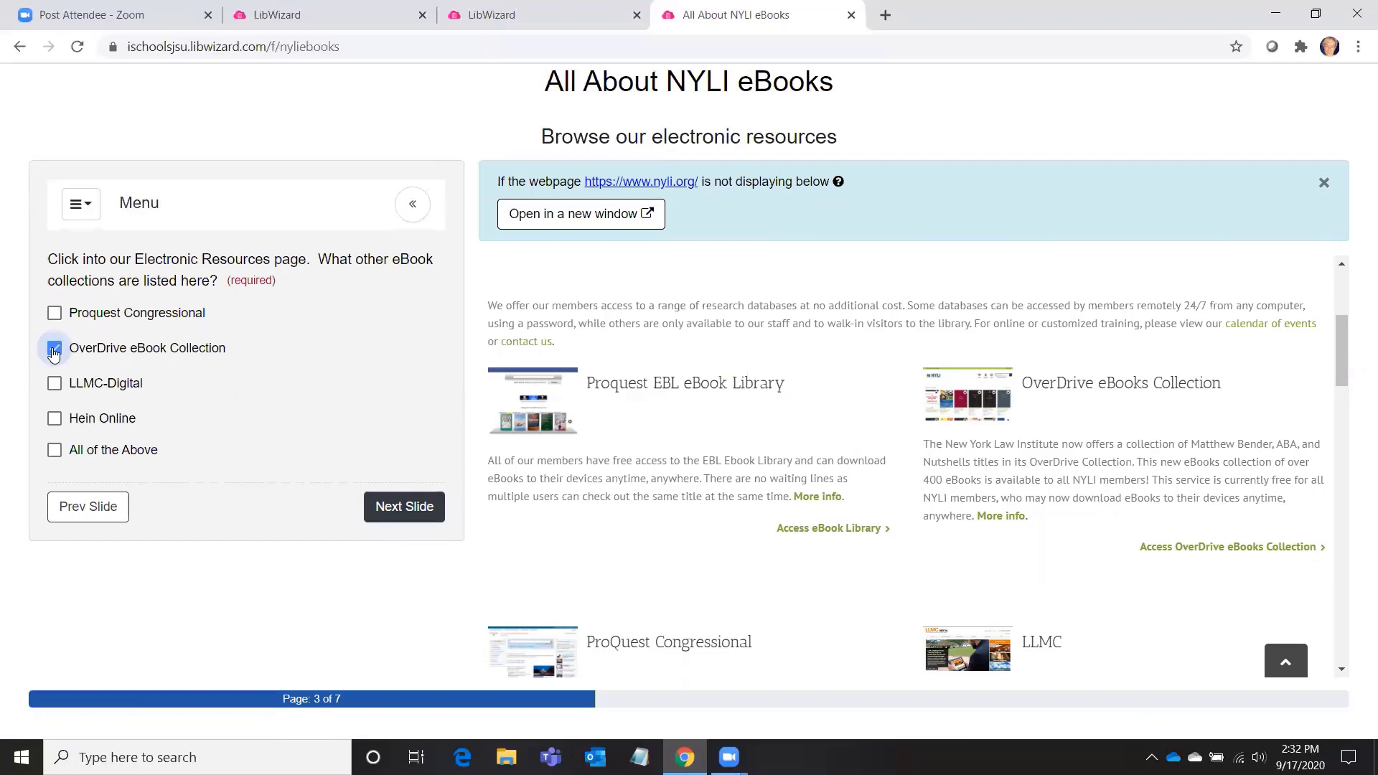
click(413, 512)
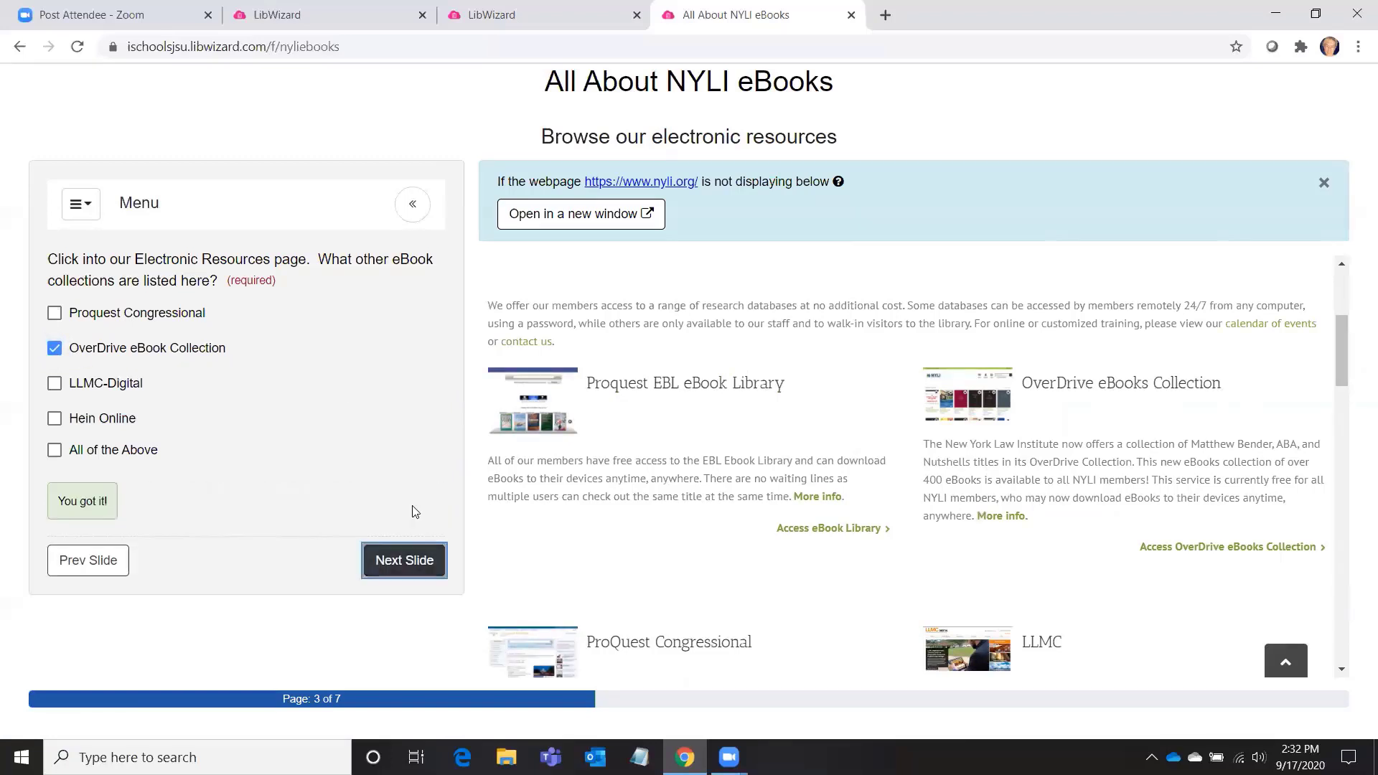
click(394, 559)
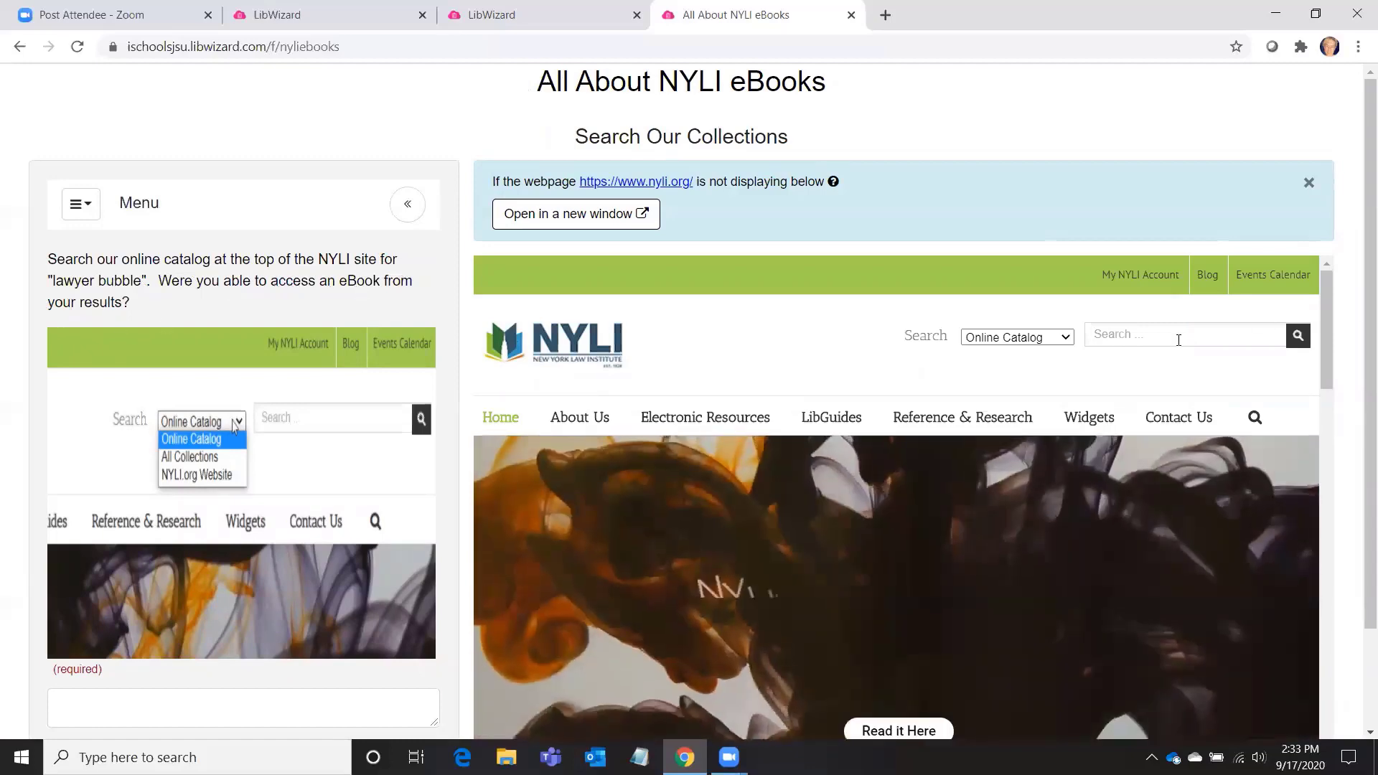
Search the NYLI catalog for 'lawyer bubble' and review the results.
click(1114, 335)
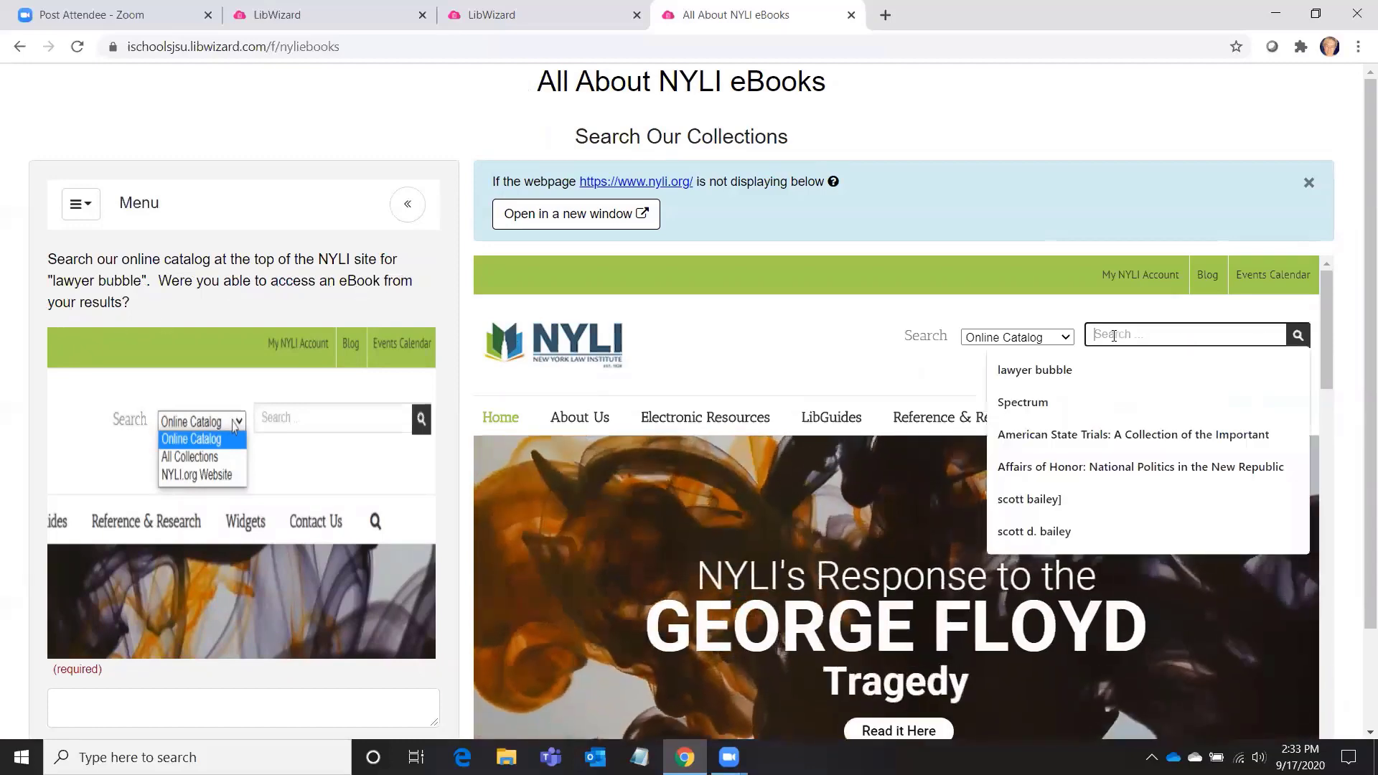
click(1055, 369)
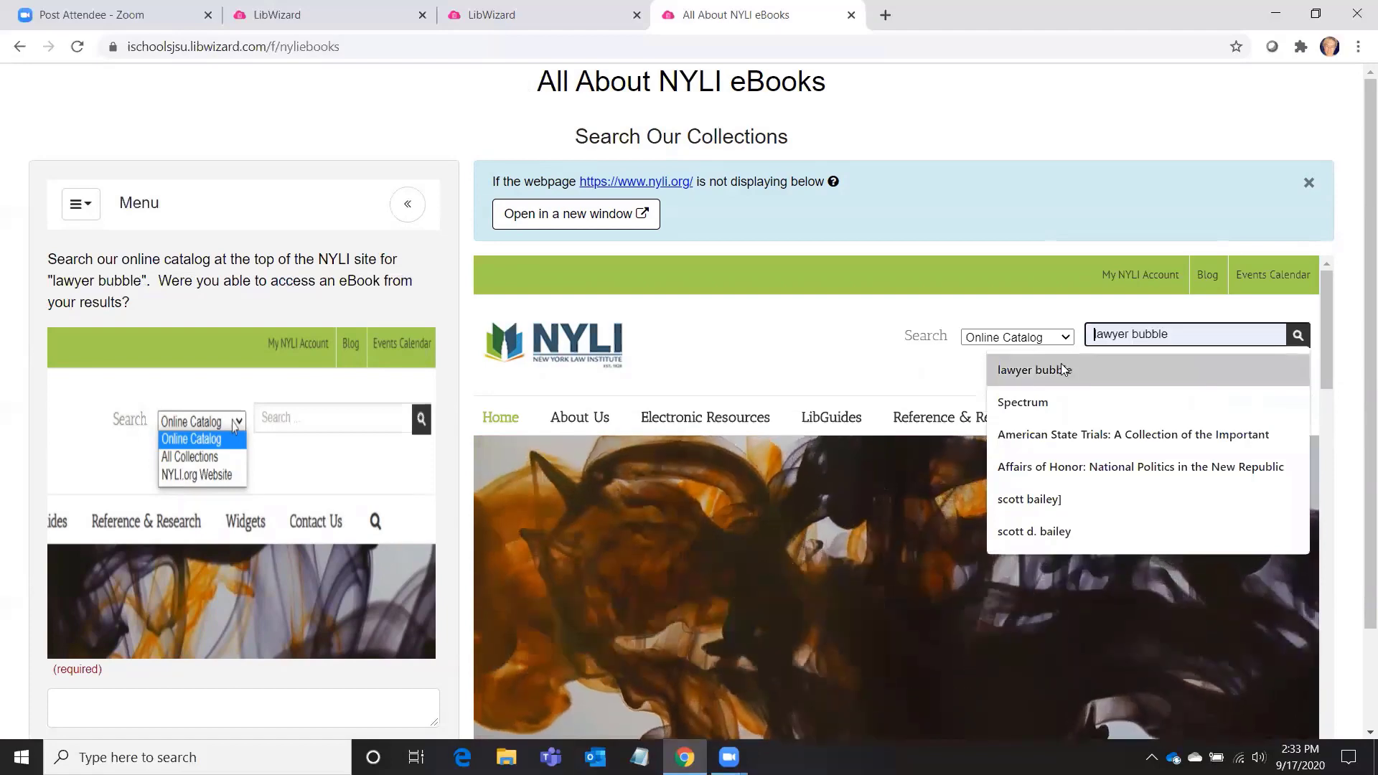
click(1300, 338)
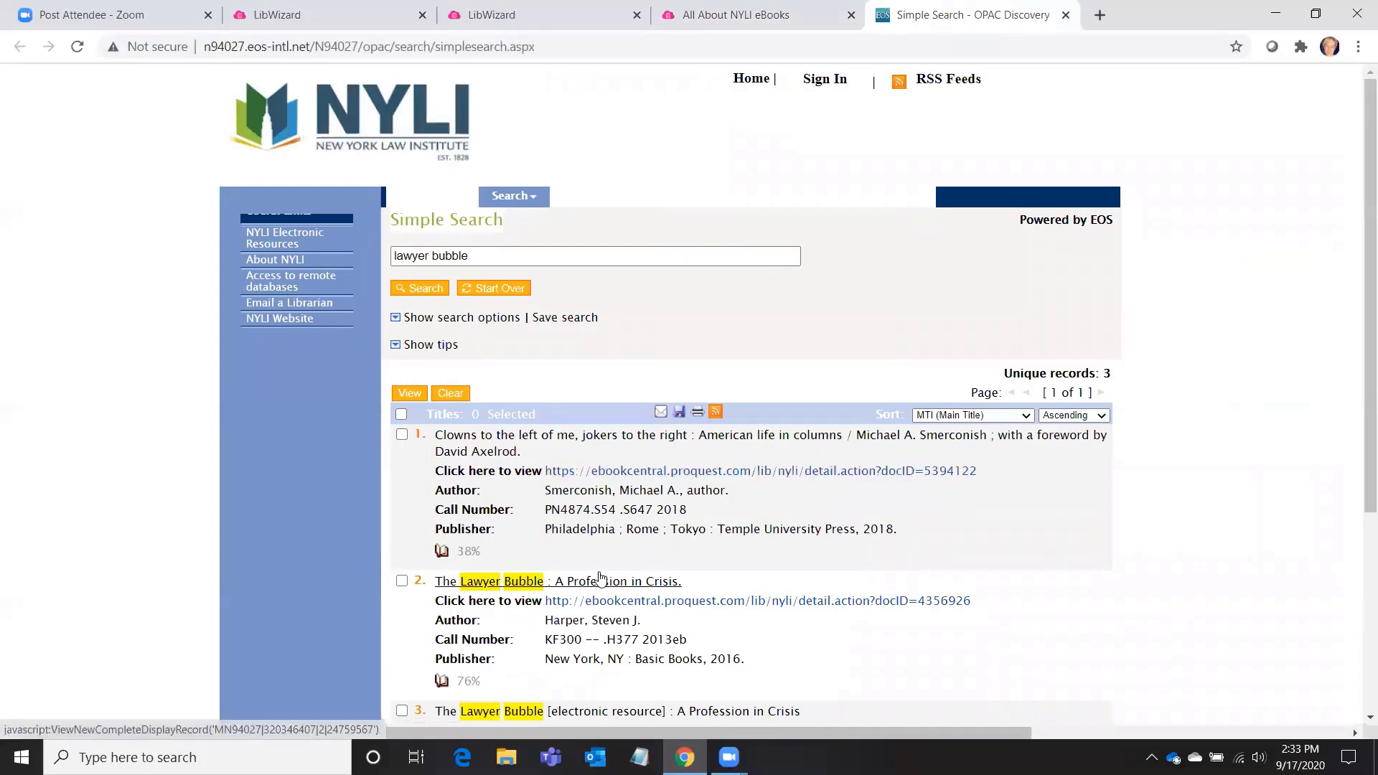
scroll(595, 574, down, 1)
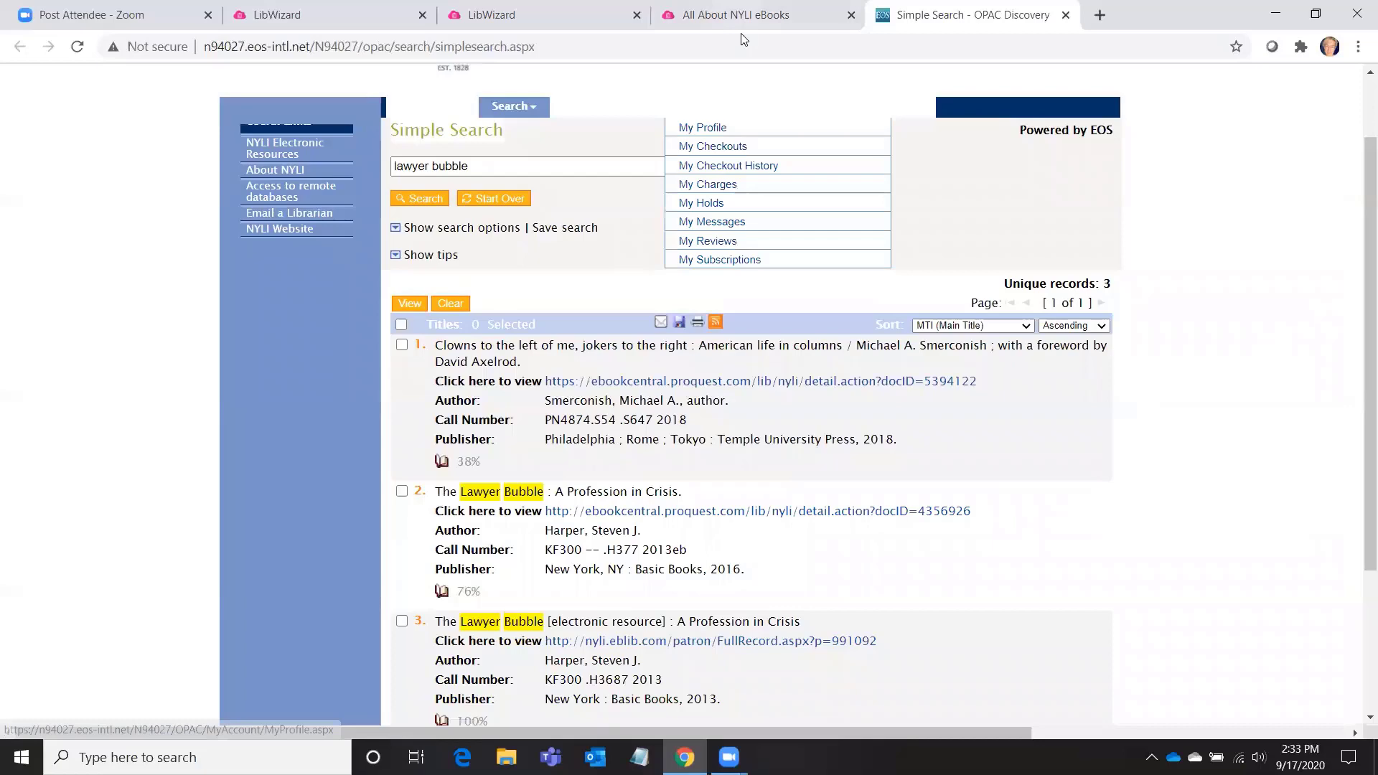
Back in the tutorial, answer 'yes' and advance to the federated search slide.
click(739, 15)
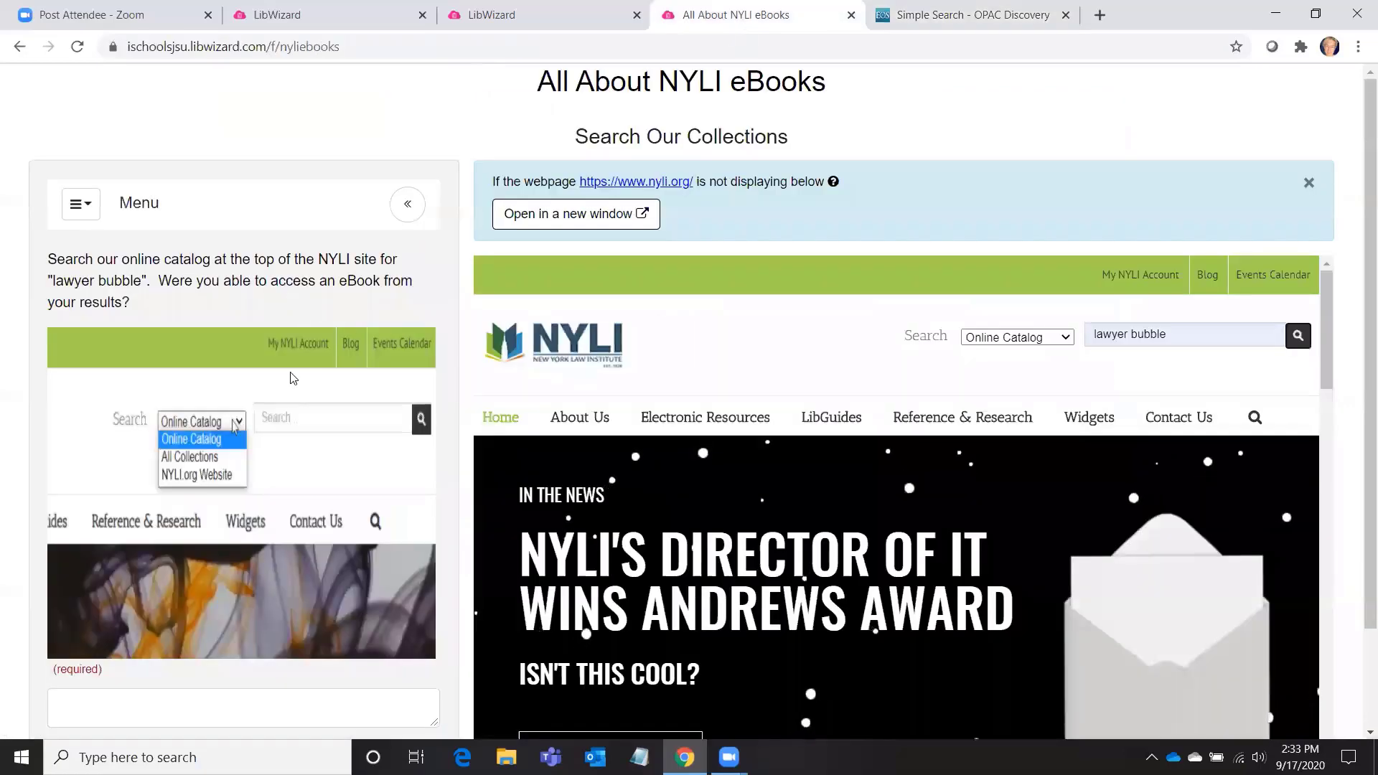
scroll(292, 379, down, 2)
click(138, 586)
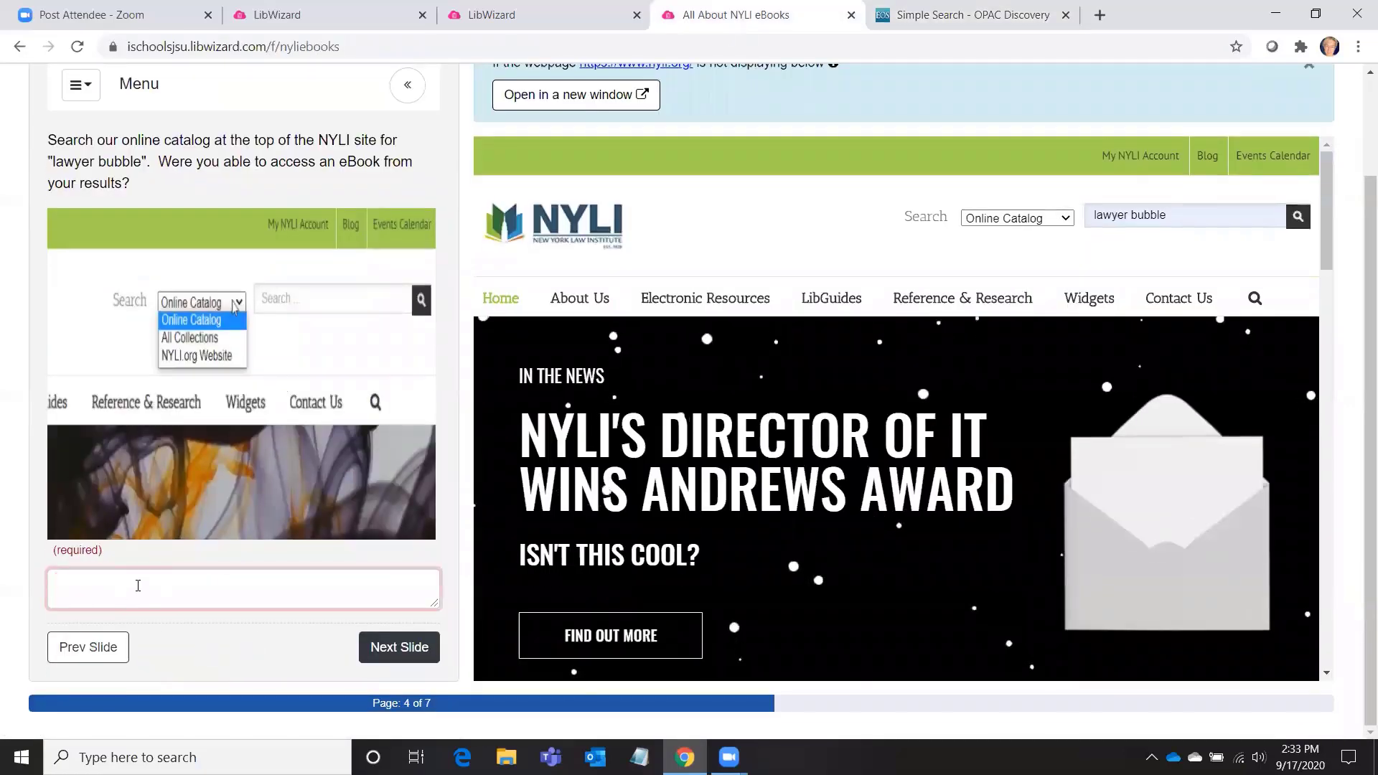
text(yes)
click(421, 656)
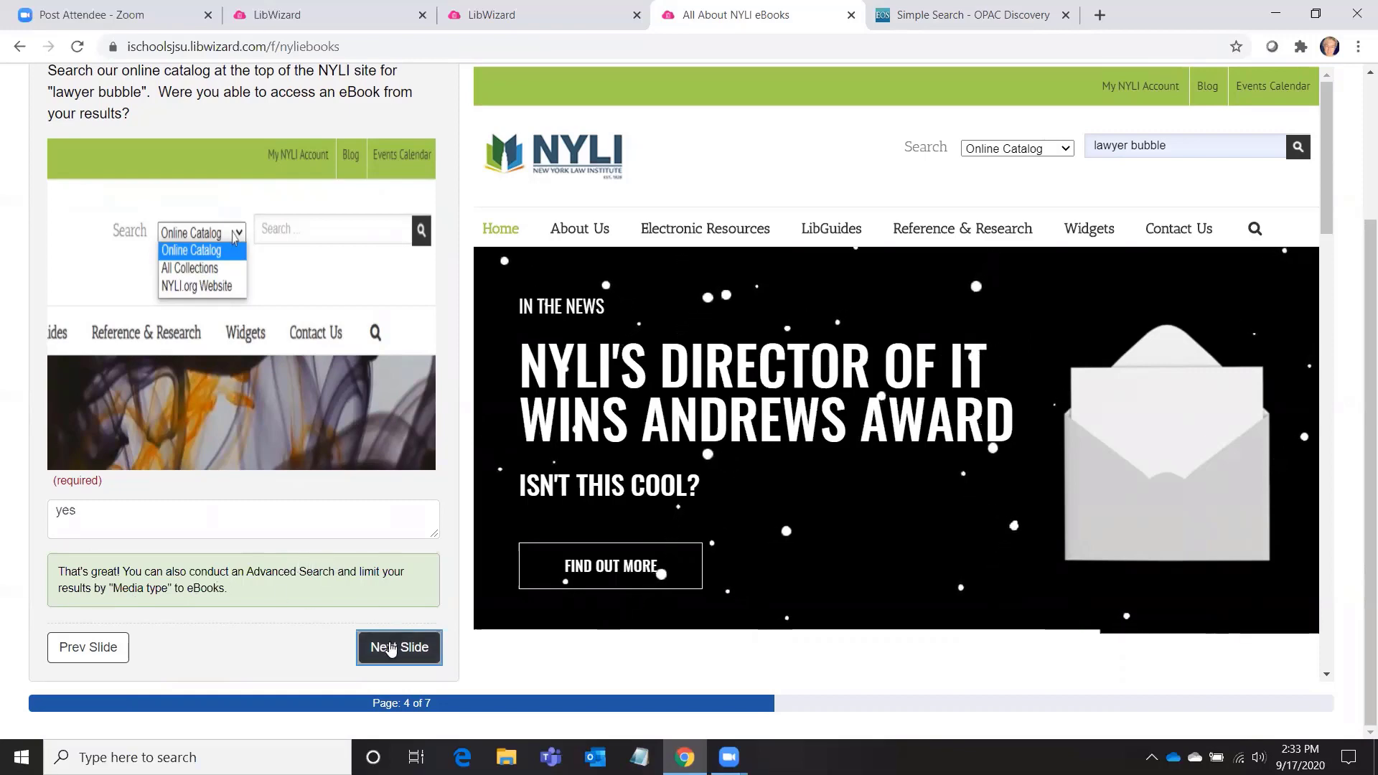
click(389, 648)
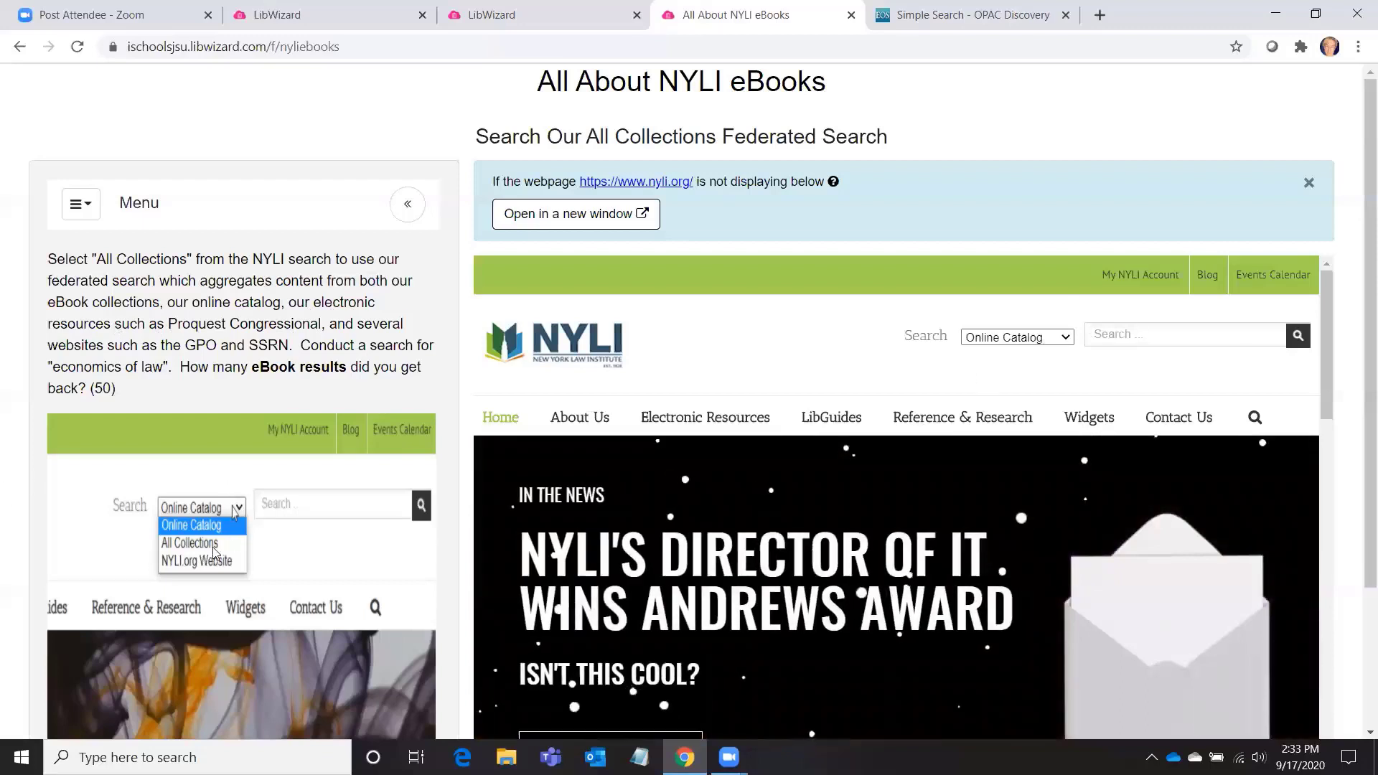
Search All Collections for 'economics of law', log in, and add the 250 additional results.
click(1036, 340)
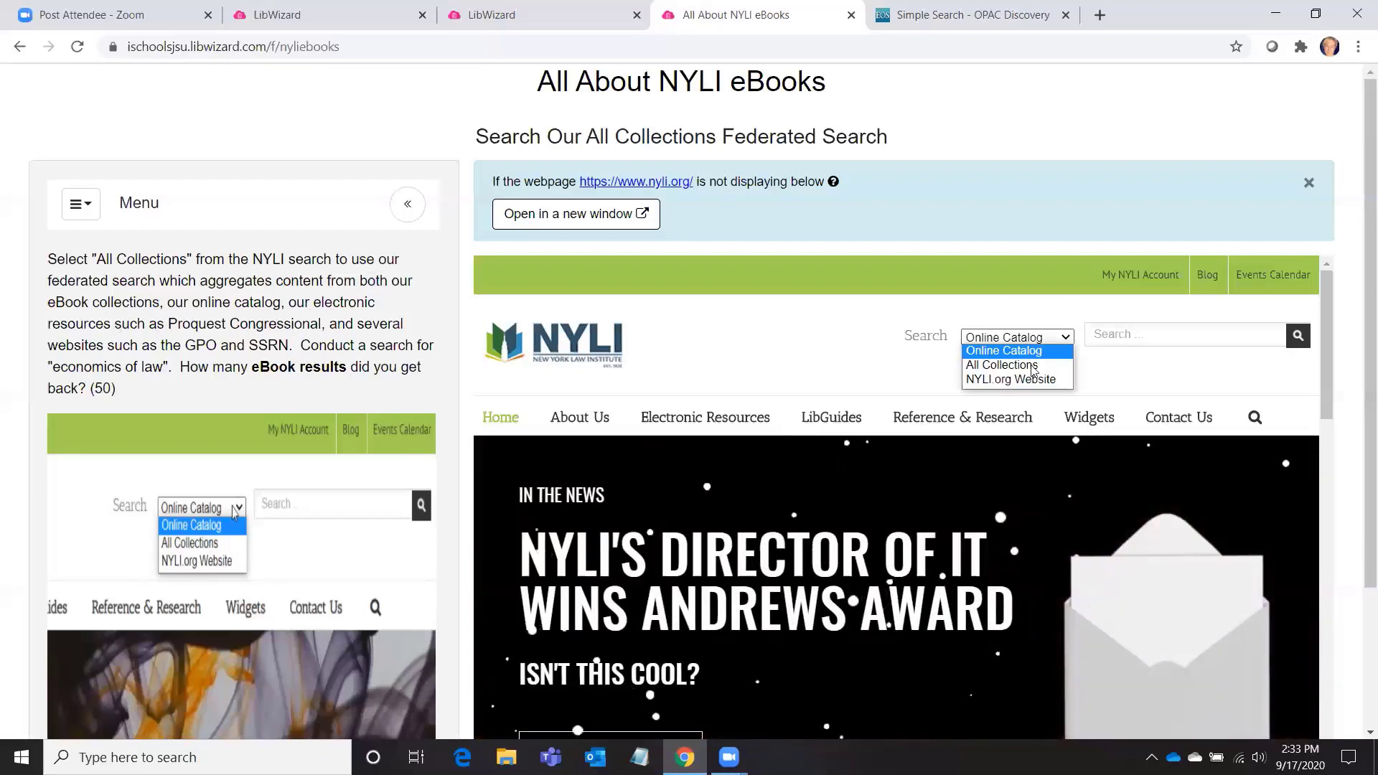
click(1016, 364)
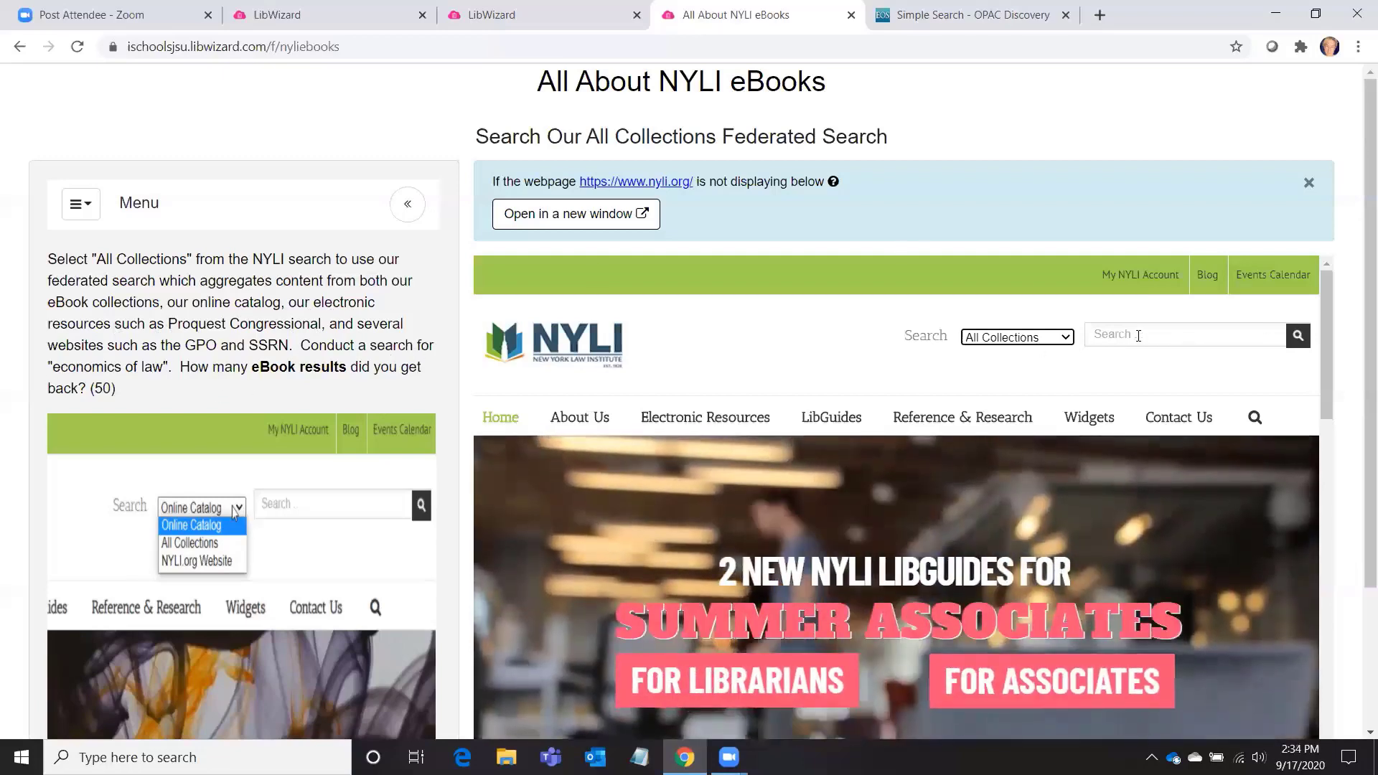
click(1184, 335)
text(e)
click(1206, 366)
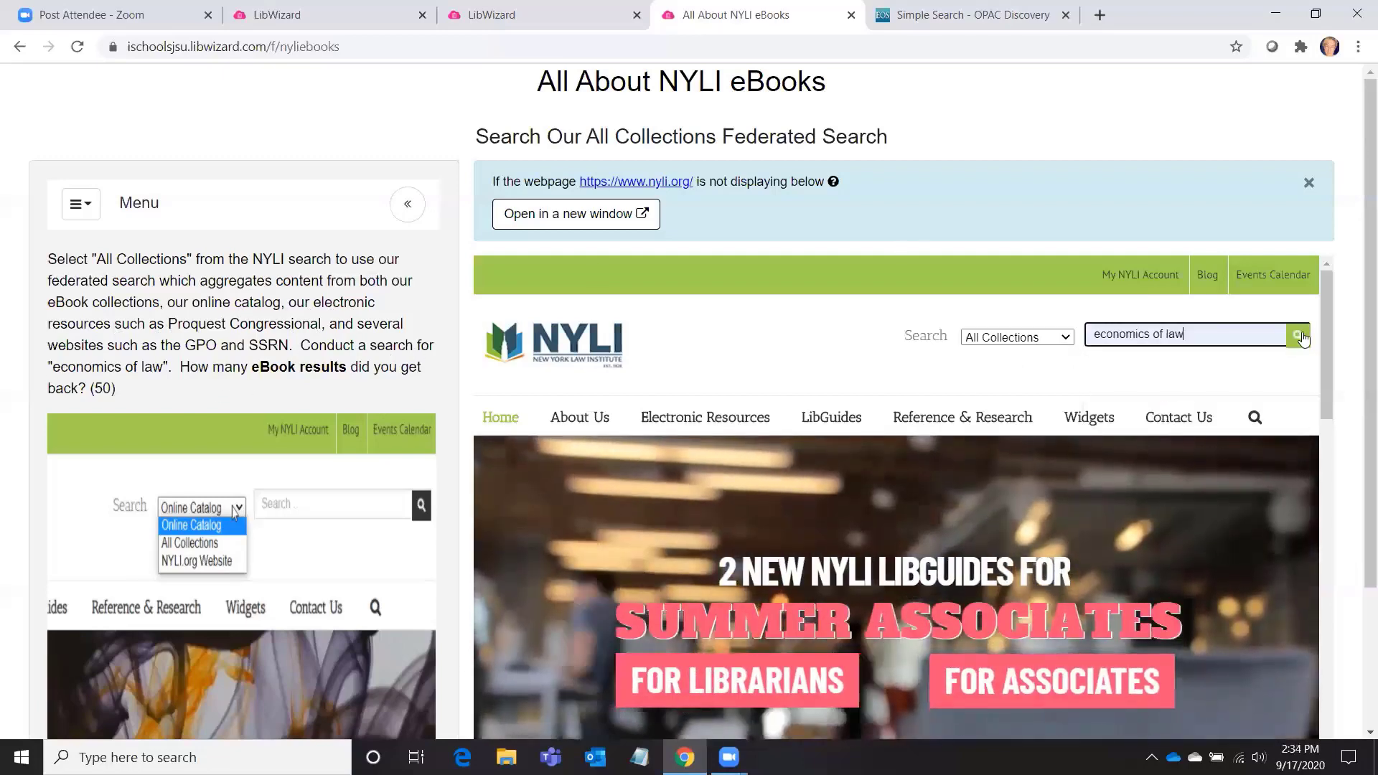
click(1297, 335)
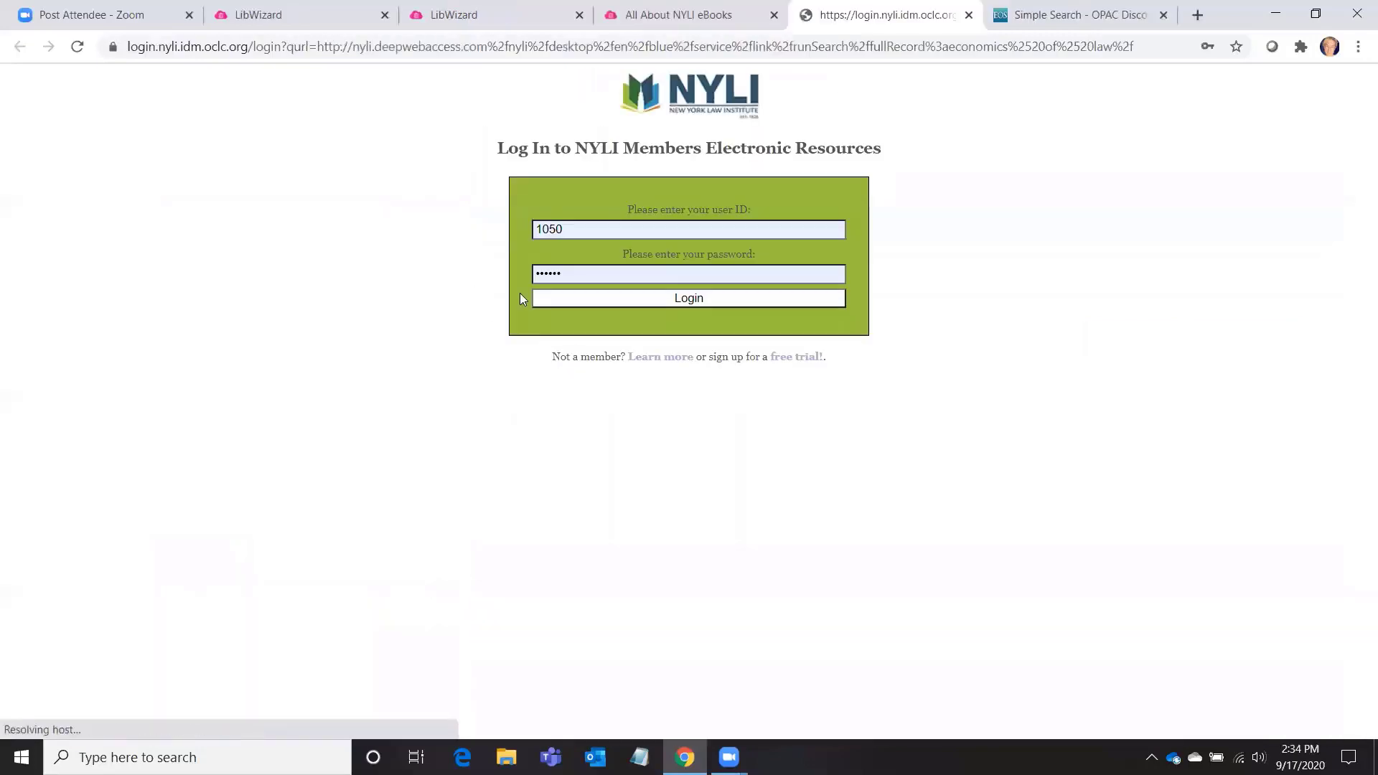
click(628, 302)
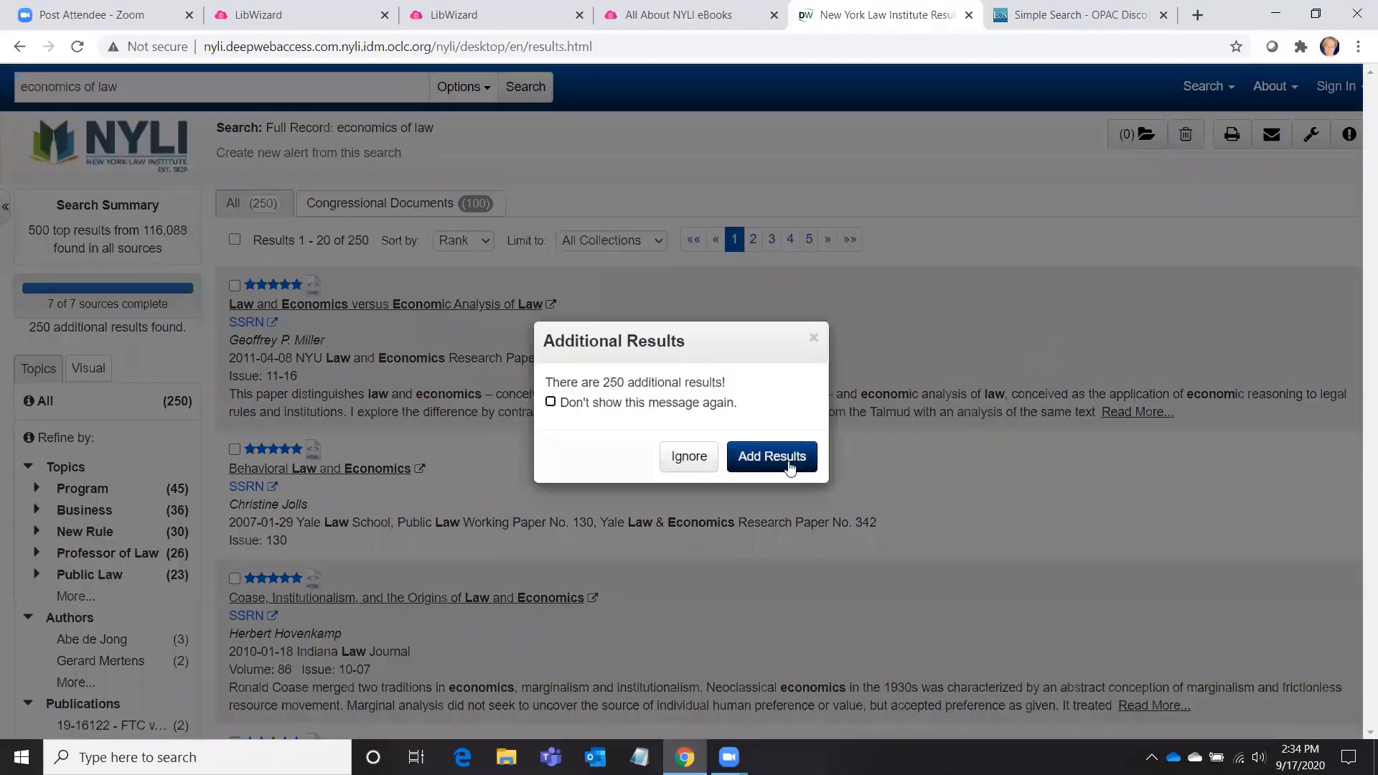
click(788, 463)
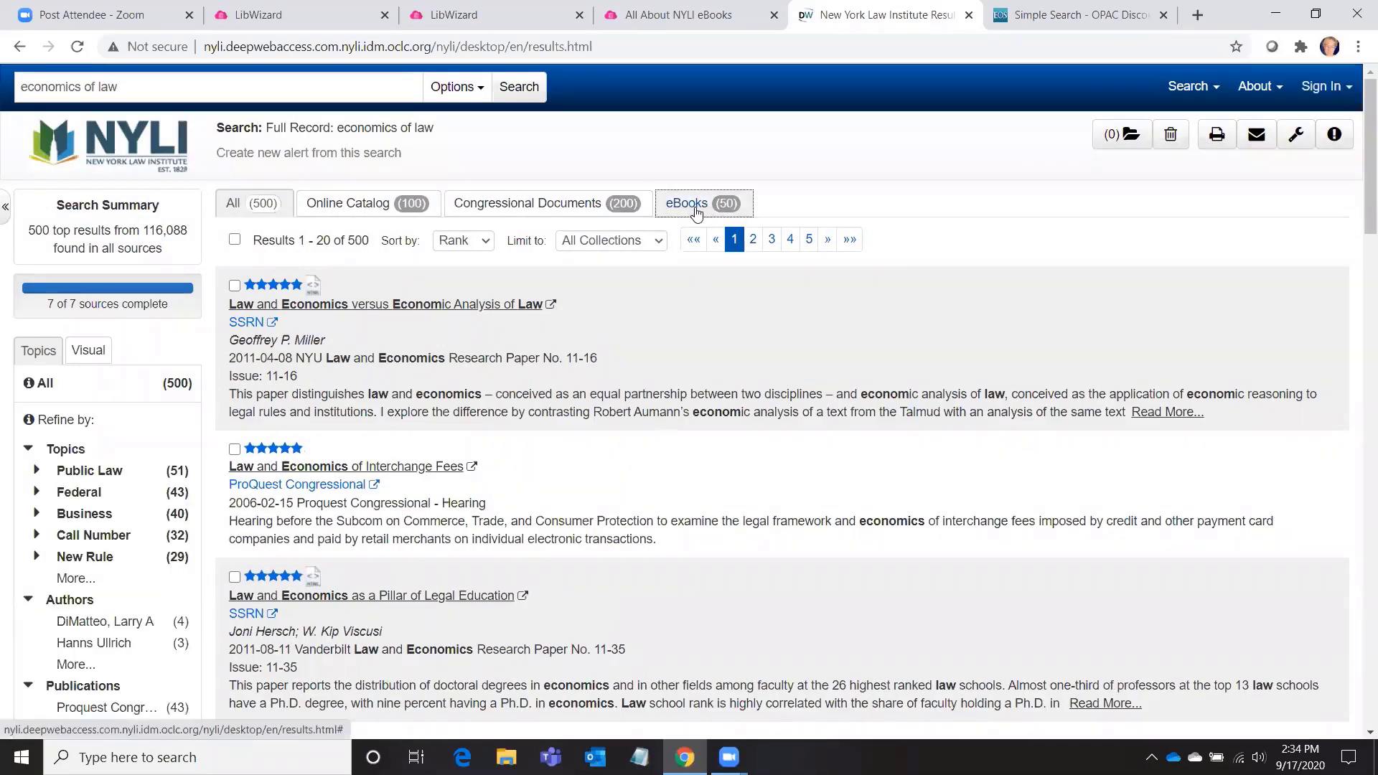
Back in the tutorial, answer 50 eBook results and advance to the eBooks LibGuide slide.
click(679, 14)
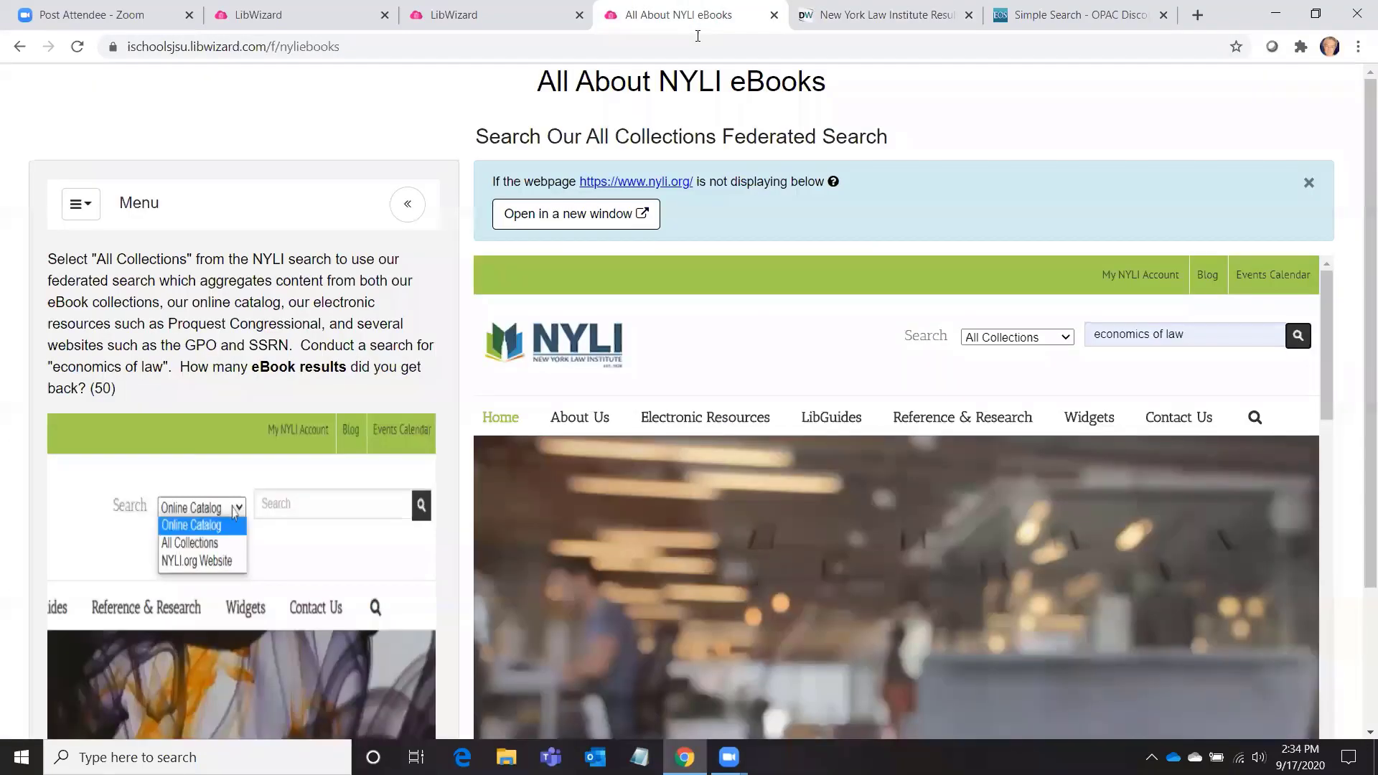
scroll(316, 422, down, 3)
click(212, 581)
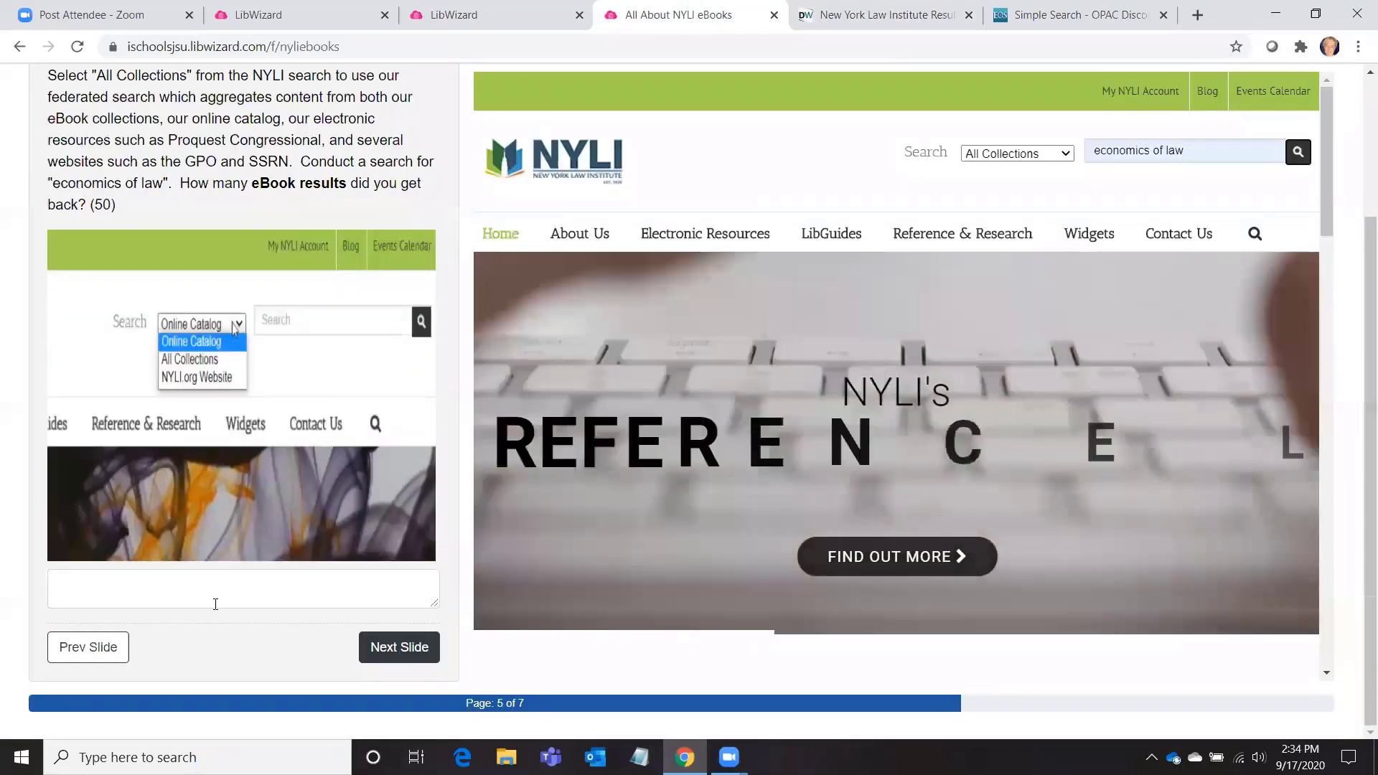
text(50)
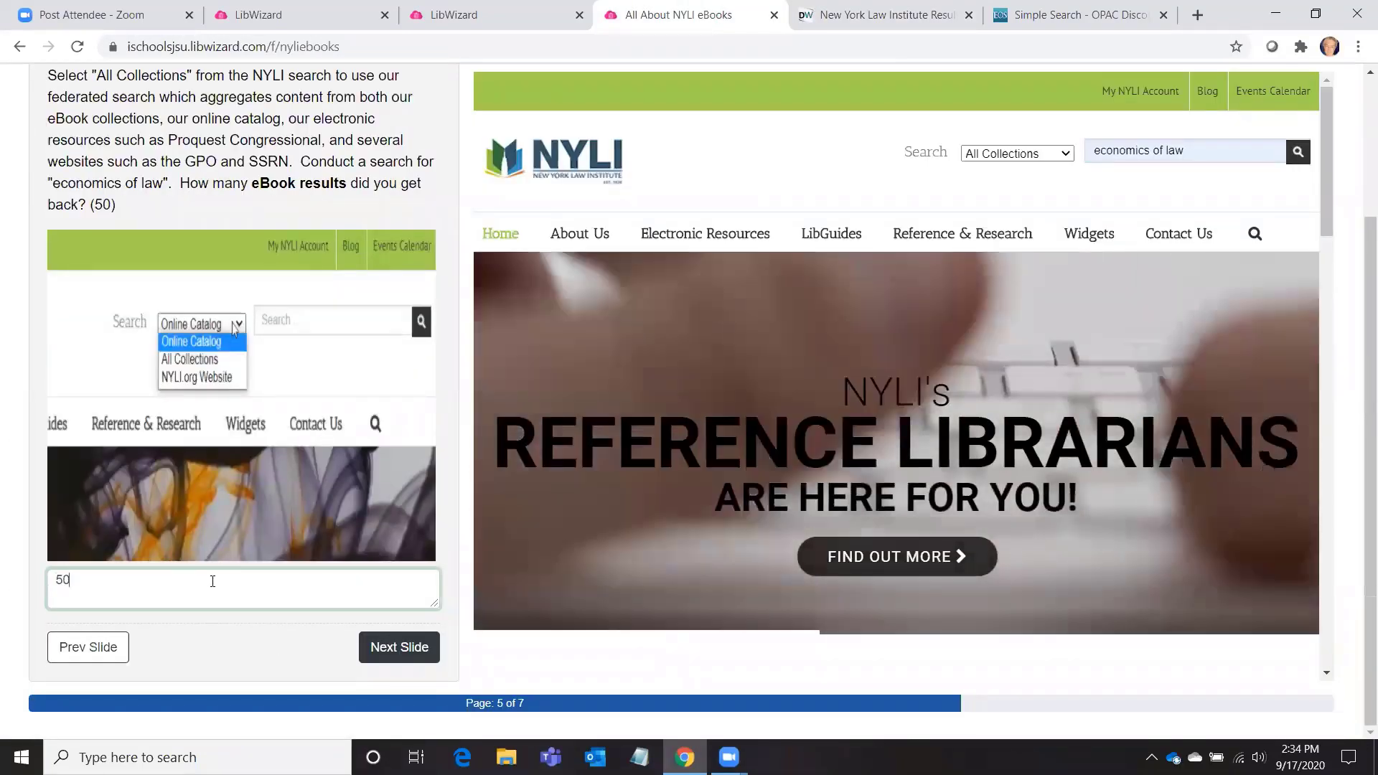
click(399, 657)
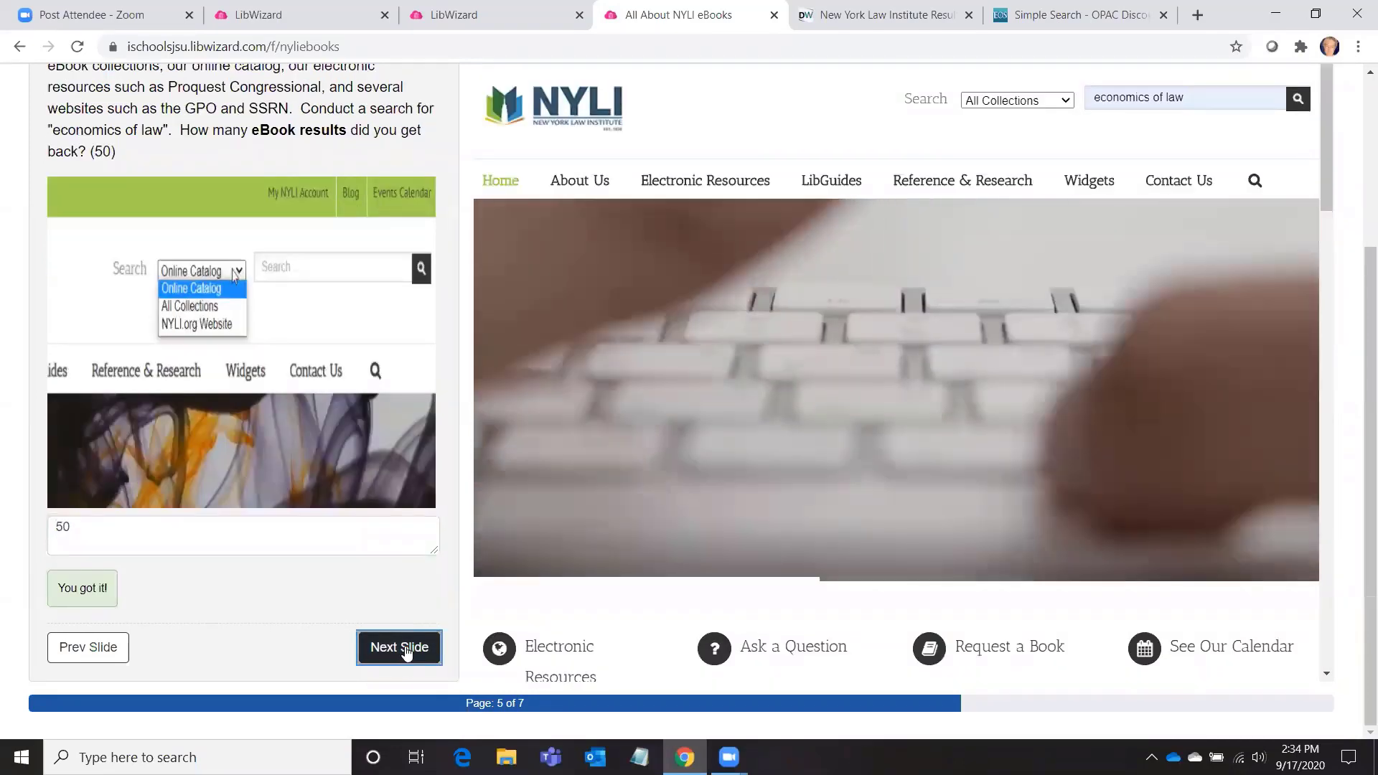
click(399, 656)
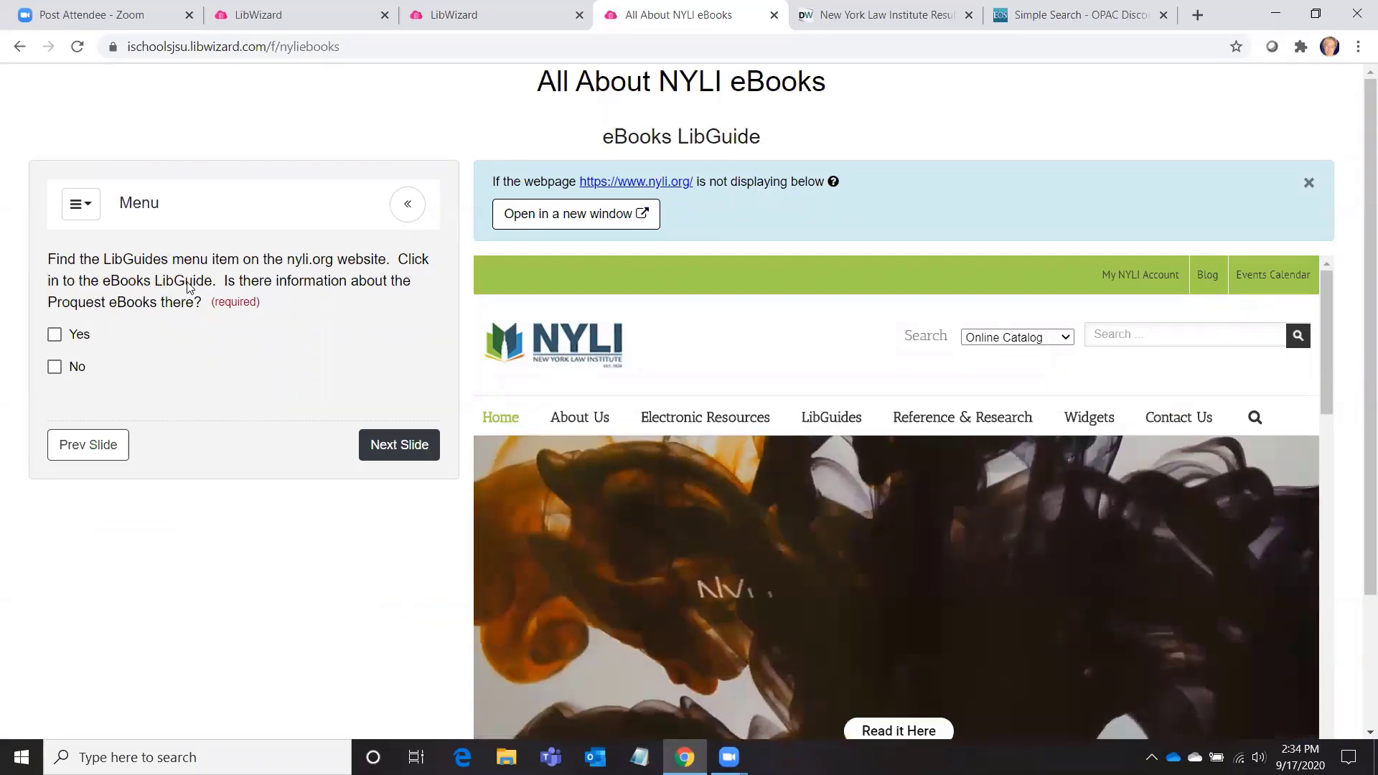
Open the eBooks LibGuide's Proquest eBooks page, answer Yes, and advance to slide 7.
mouse_move(831, 419)
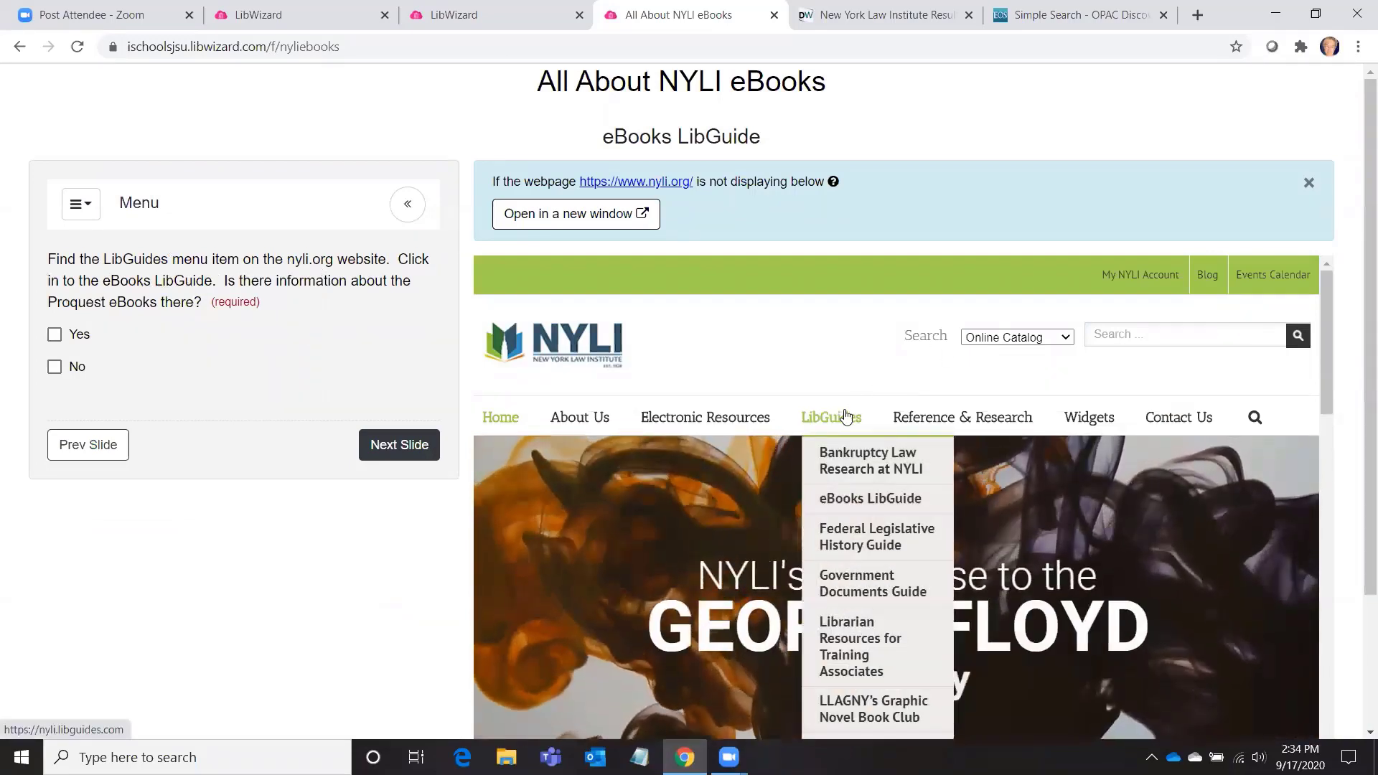
click(843, 501)
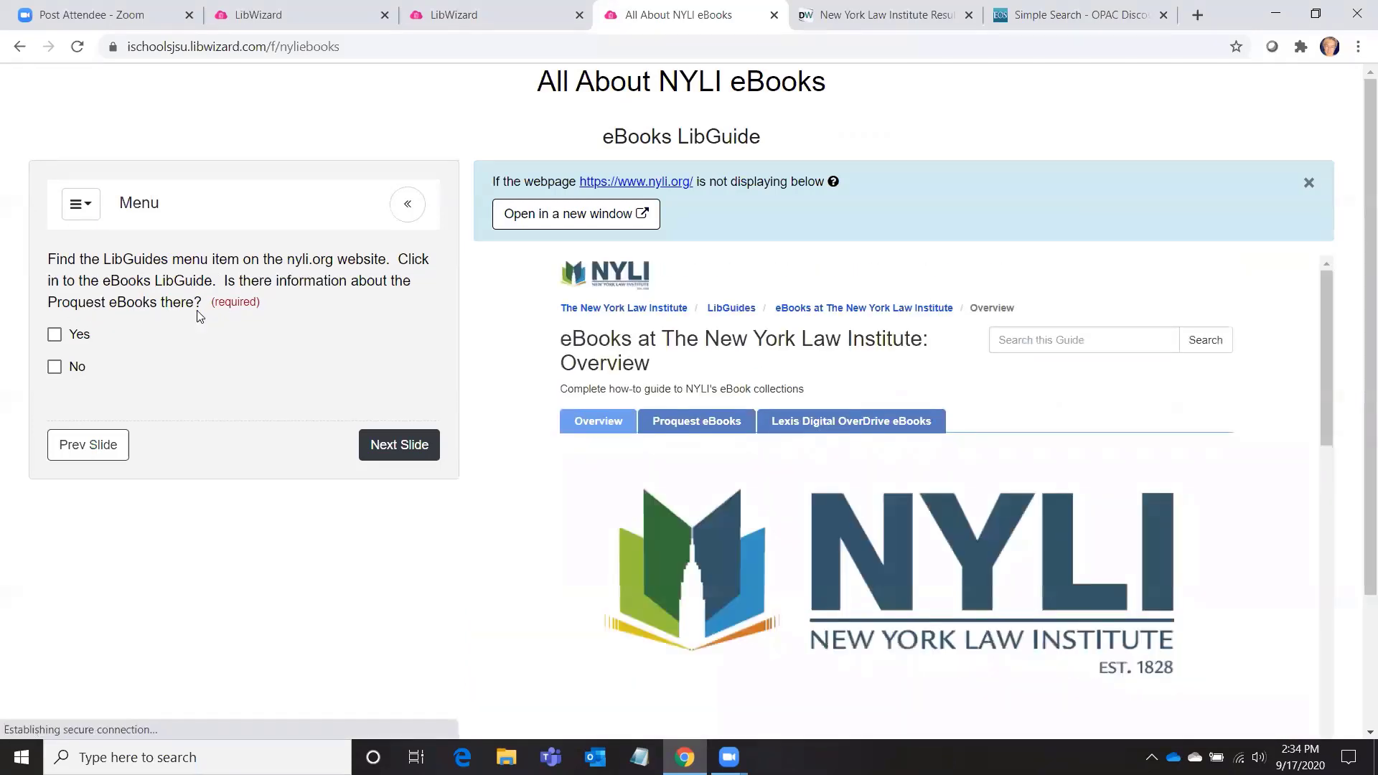
click(710, 428)
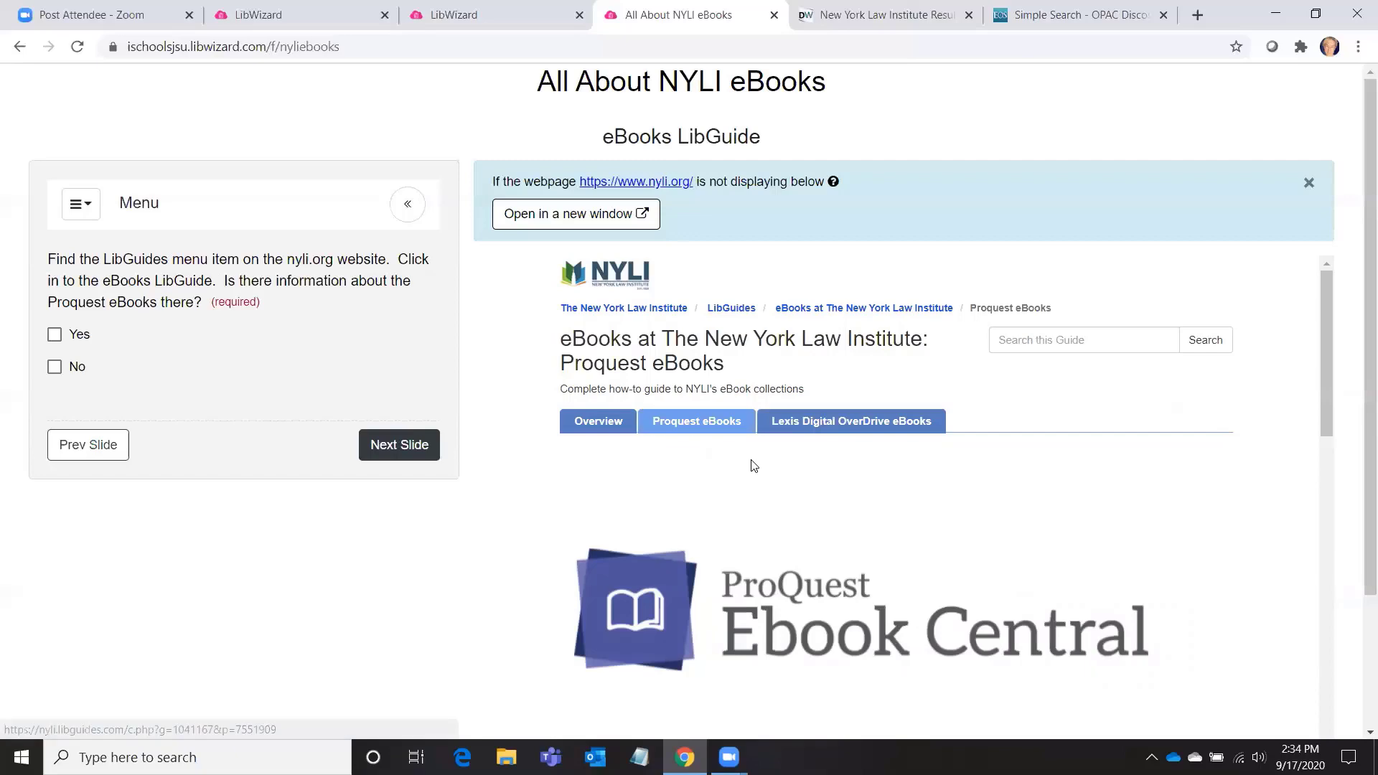
scroll(711, 429, down, 5)
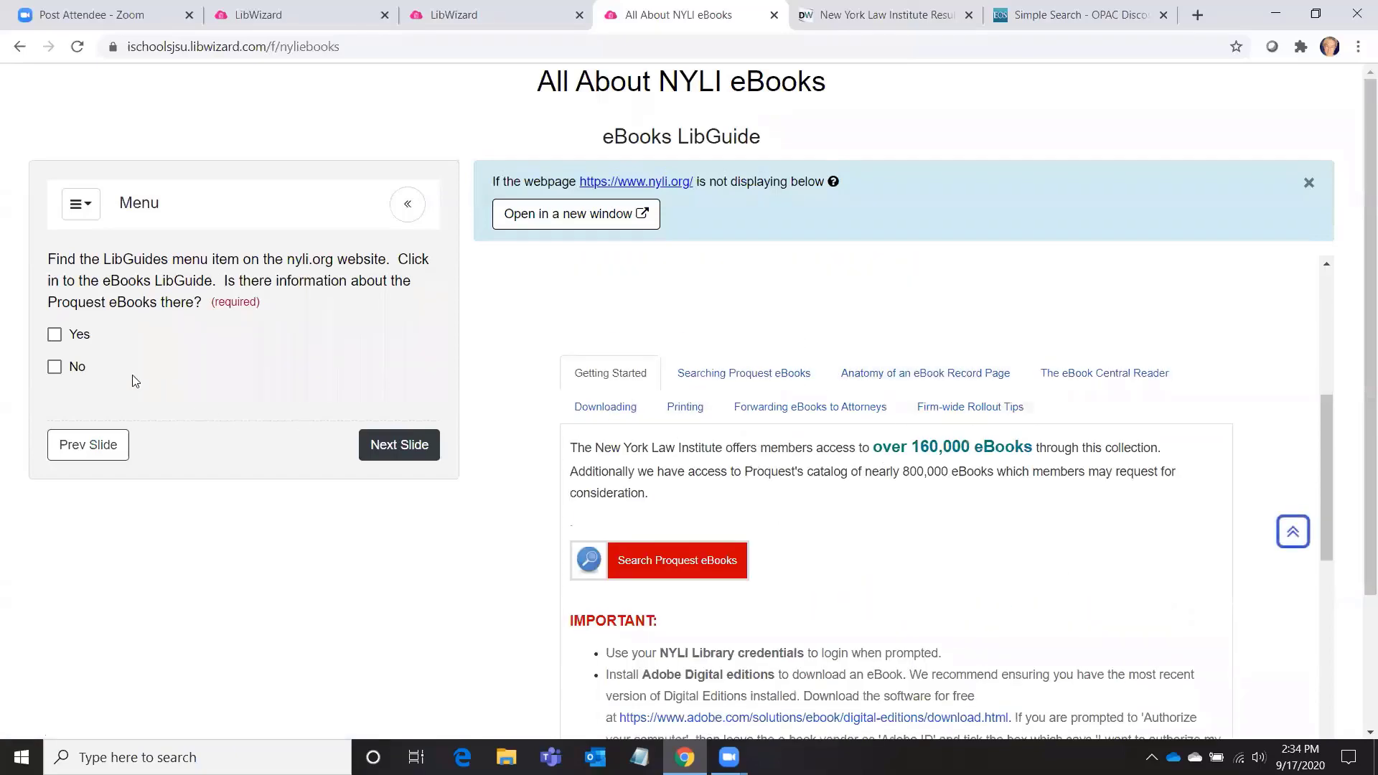
click(55, 334)
click(405, 445)
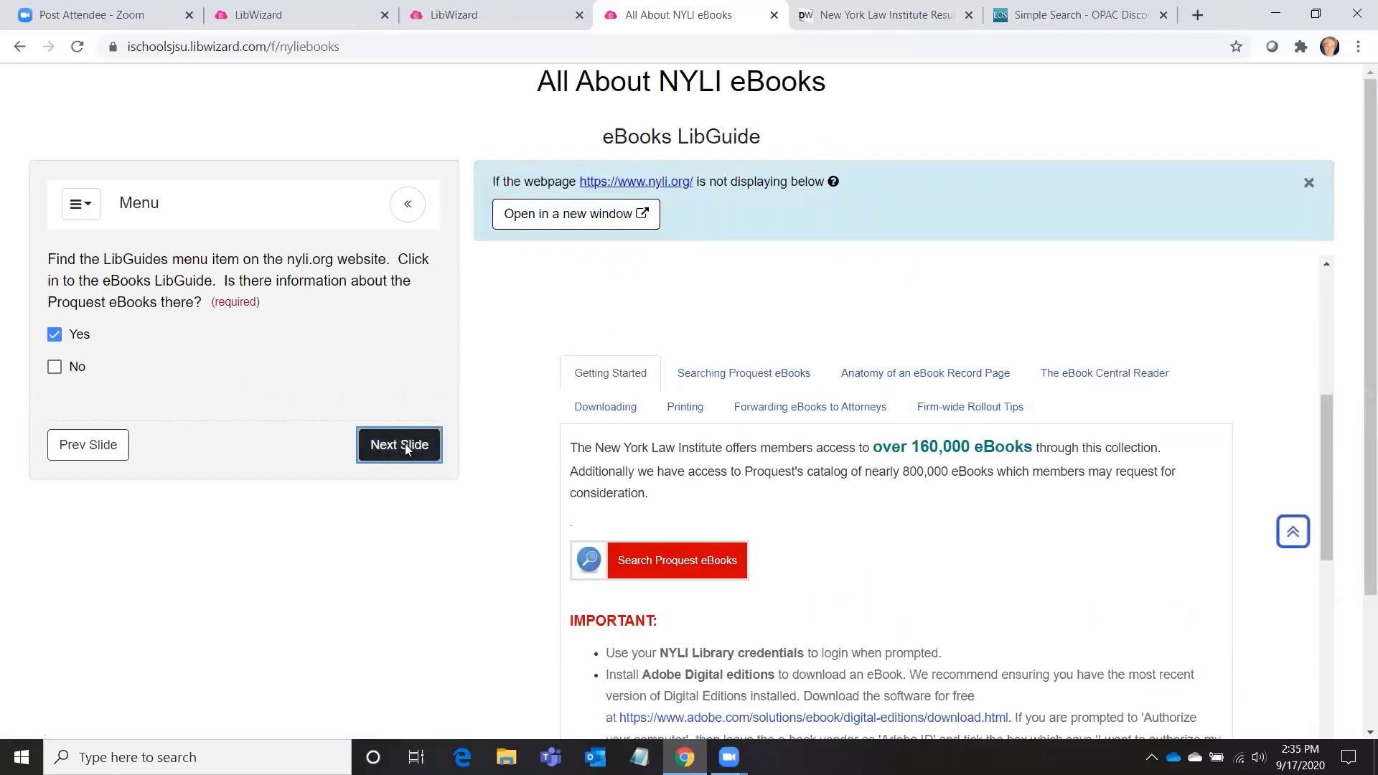
click(400, 476)
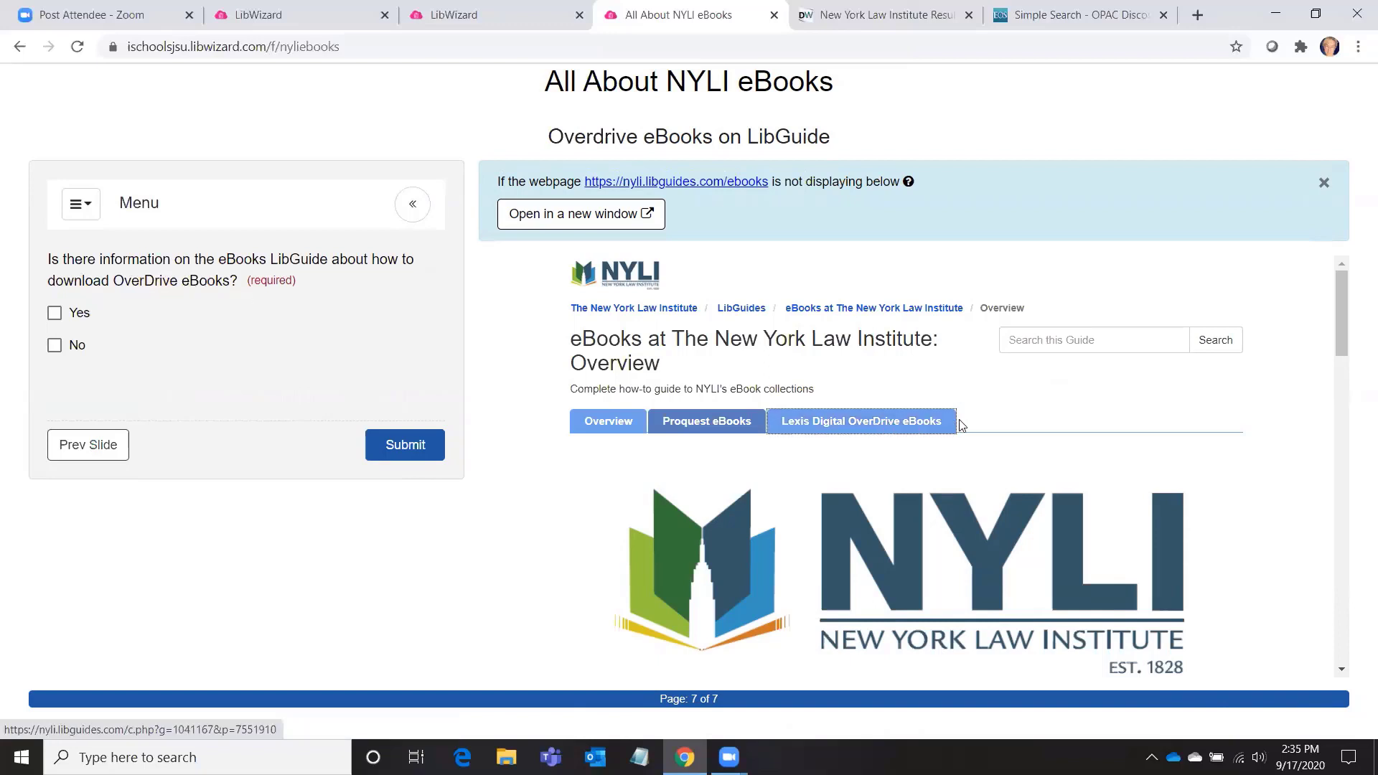
Open the Lexis Digital OverDrive eBooks page and view its Downloading instructions.
click(899, 424)
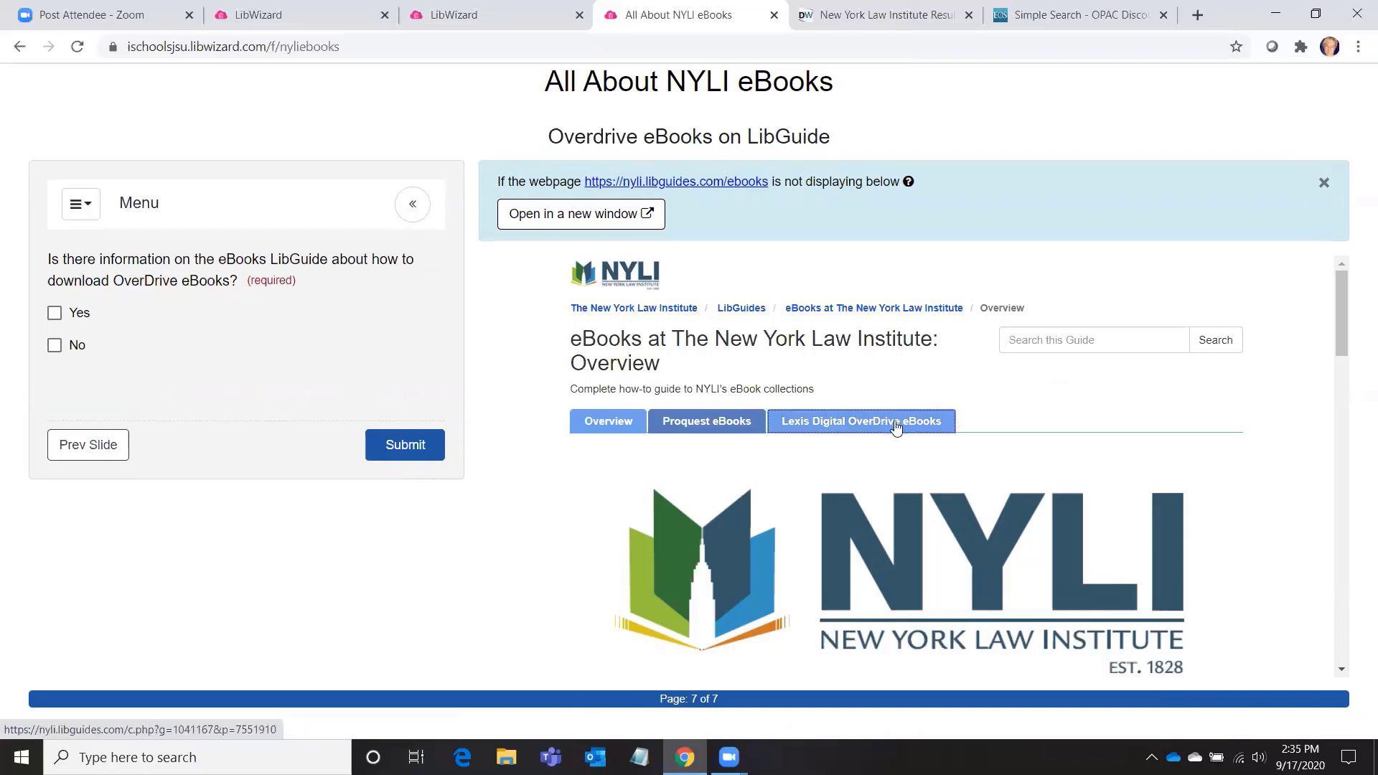
scroll(896, 427, down, 5)
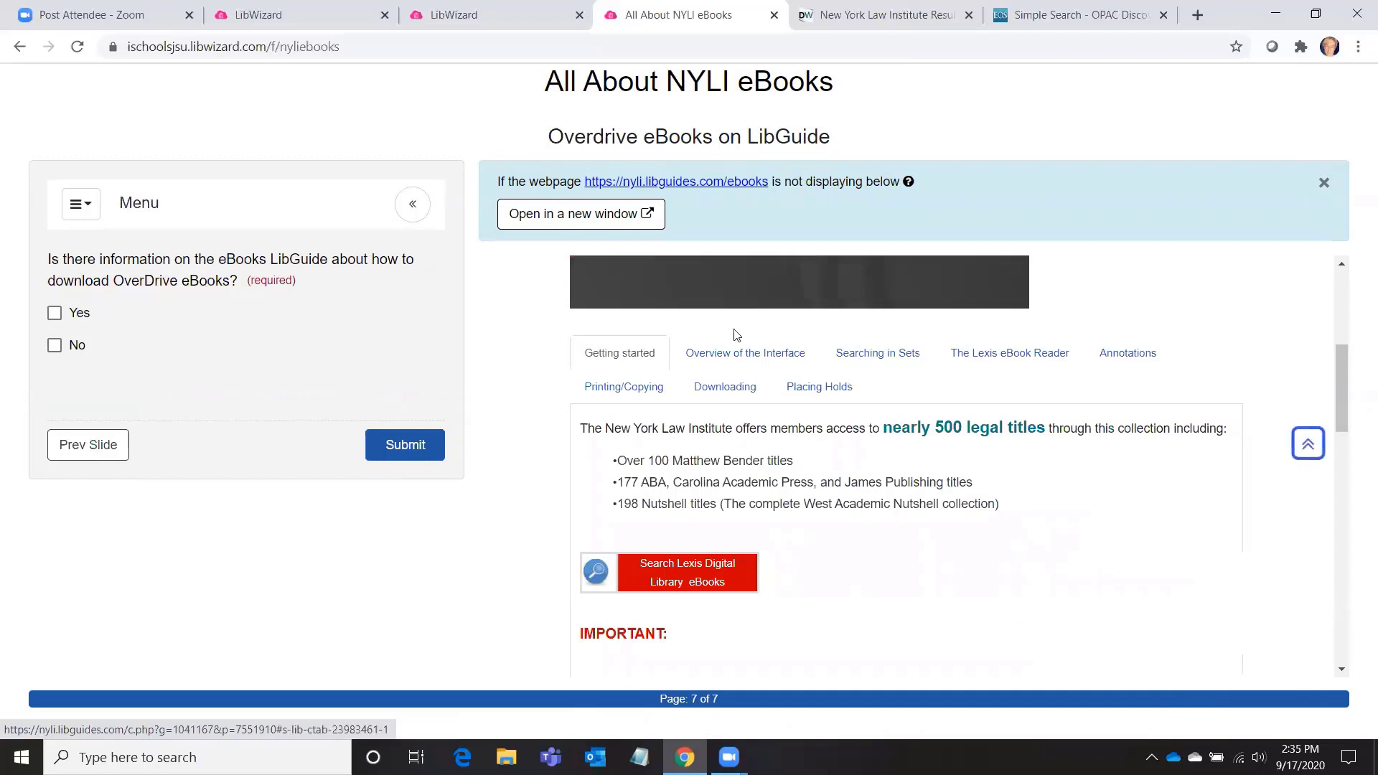
click(729, 393)
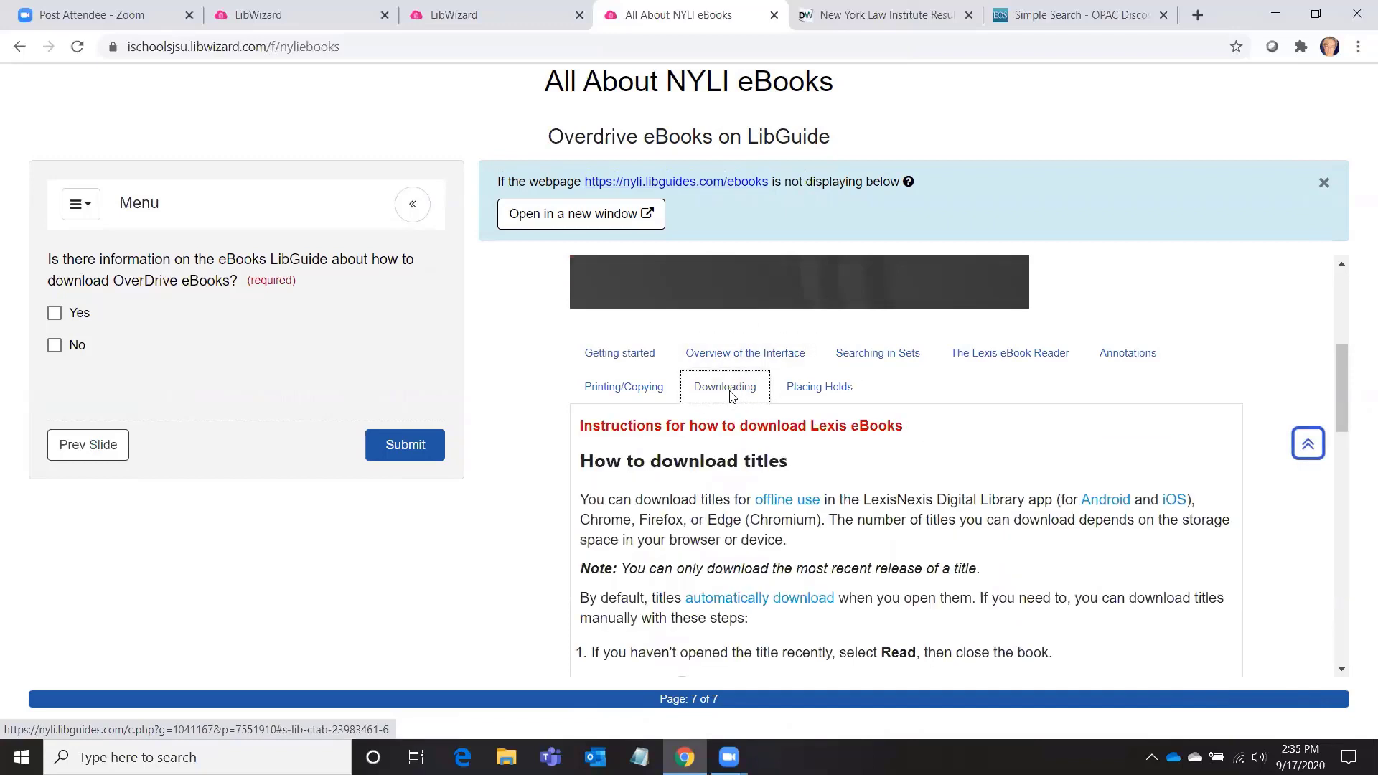
Answer Yes to the OverDrive download question, submit the tutorial, and return to the builder's slide list.
click(54, 313)
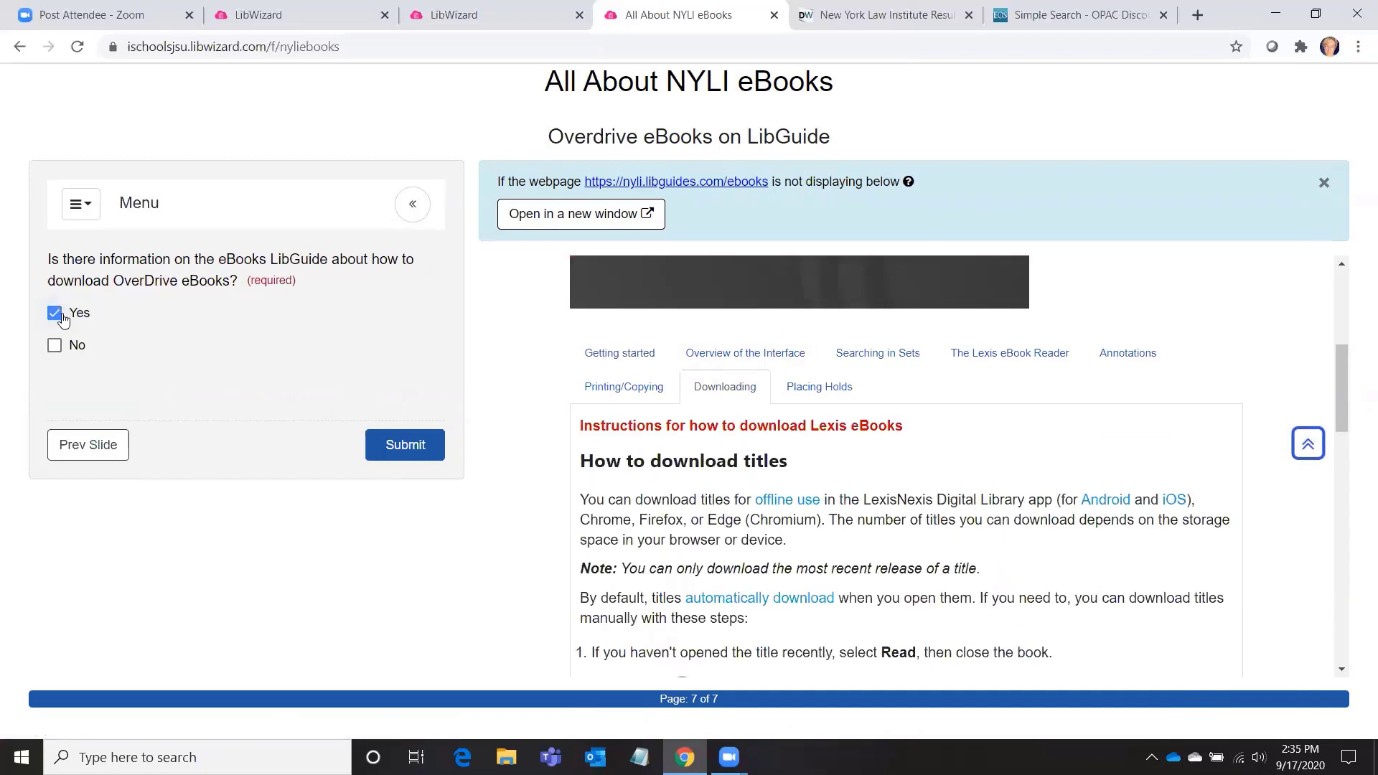
click(405, 445)
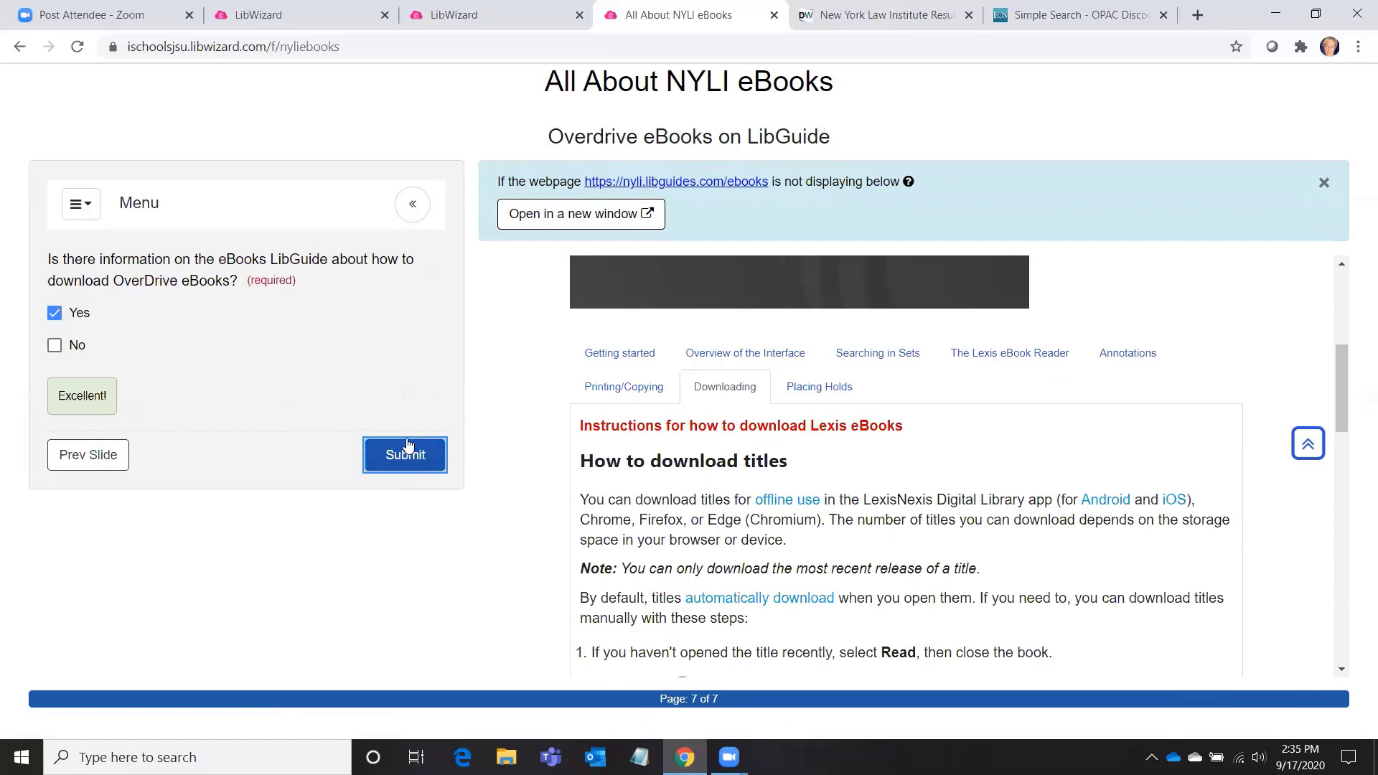
click(412, 461)
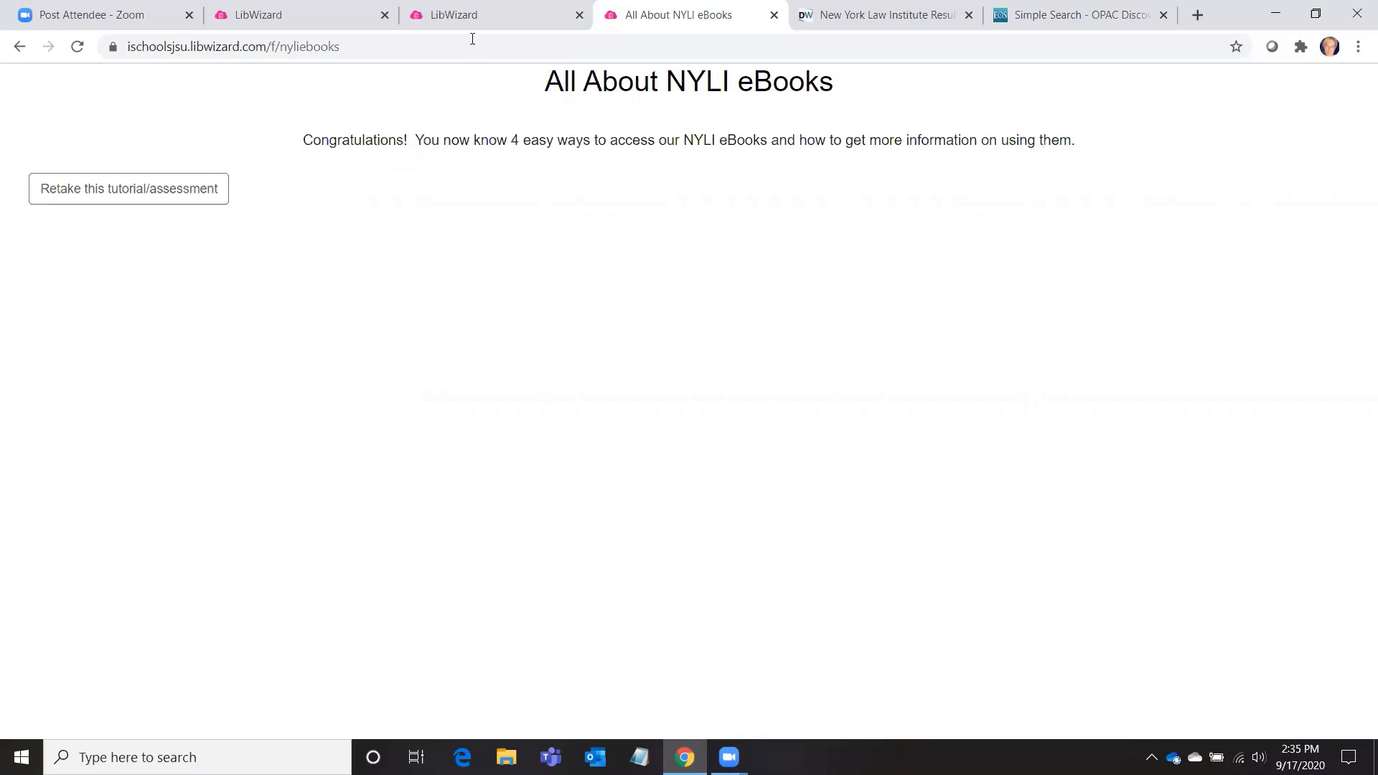
click(472, 16)
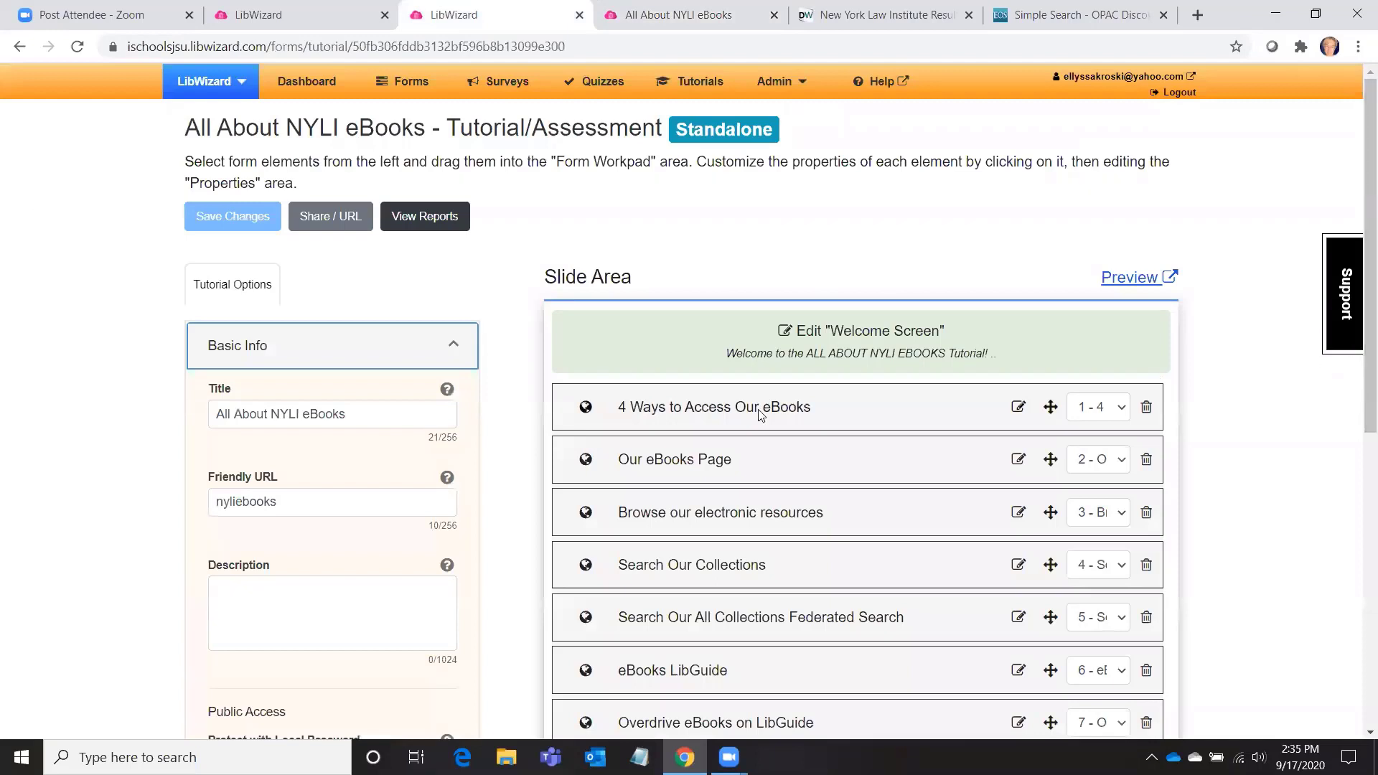
scroll(749, 420, down, 1)
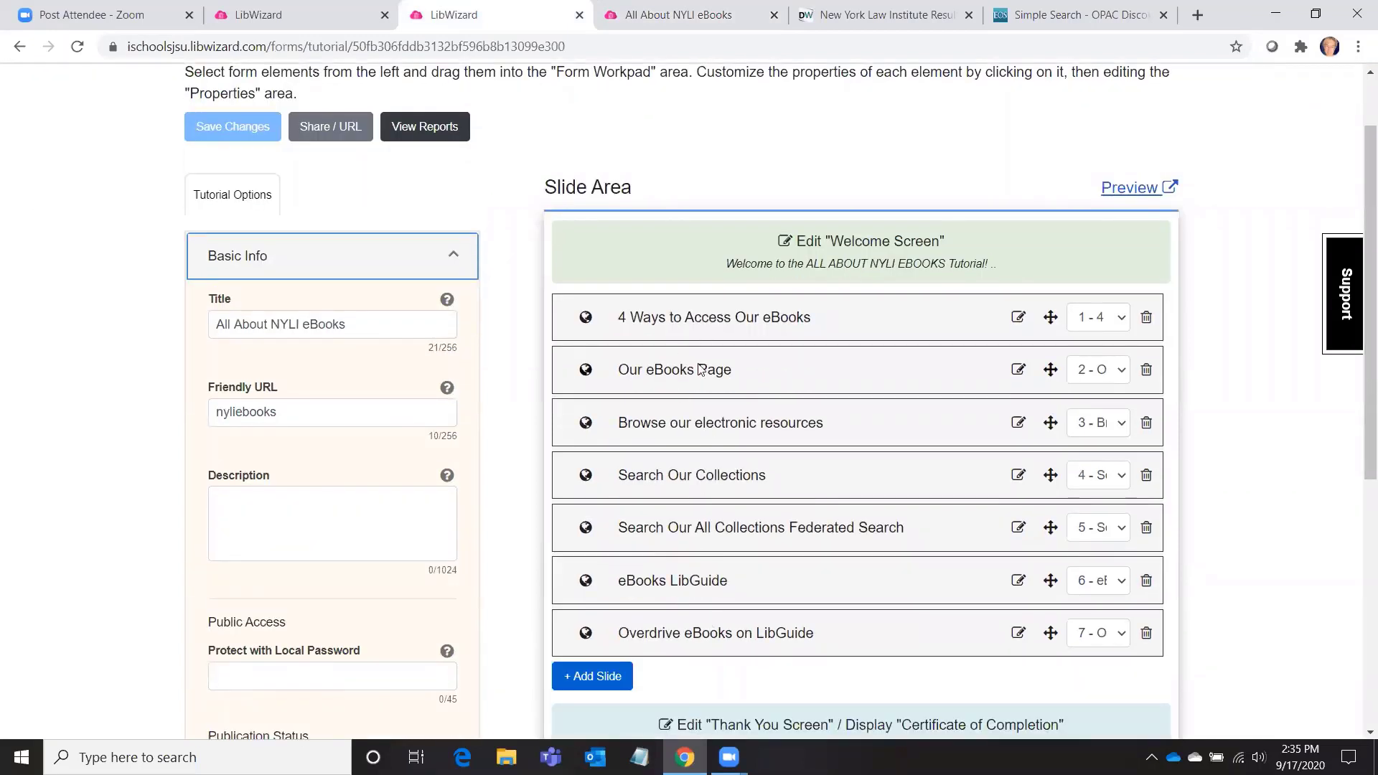
click(902, 249)
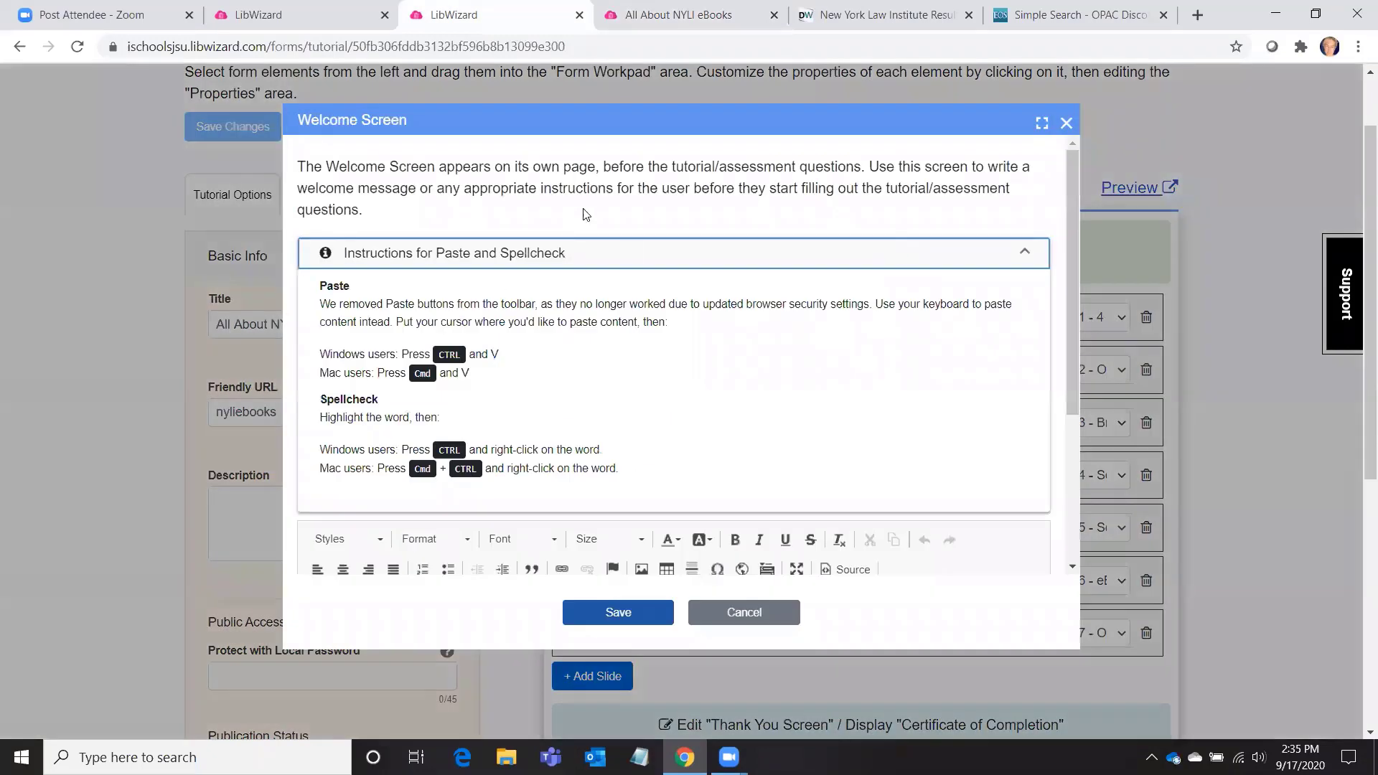
click(1024, 251)
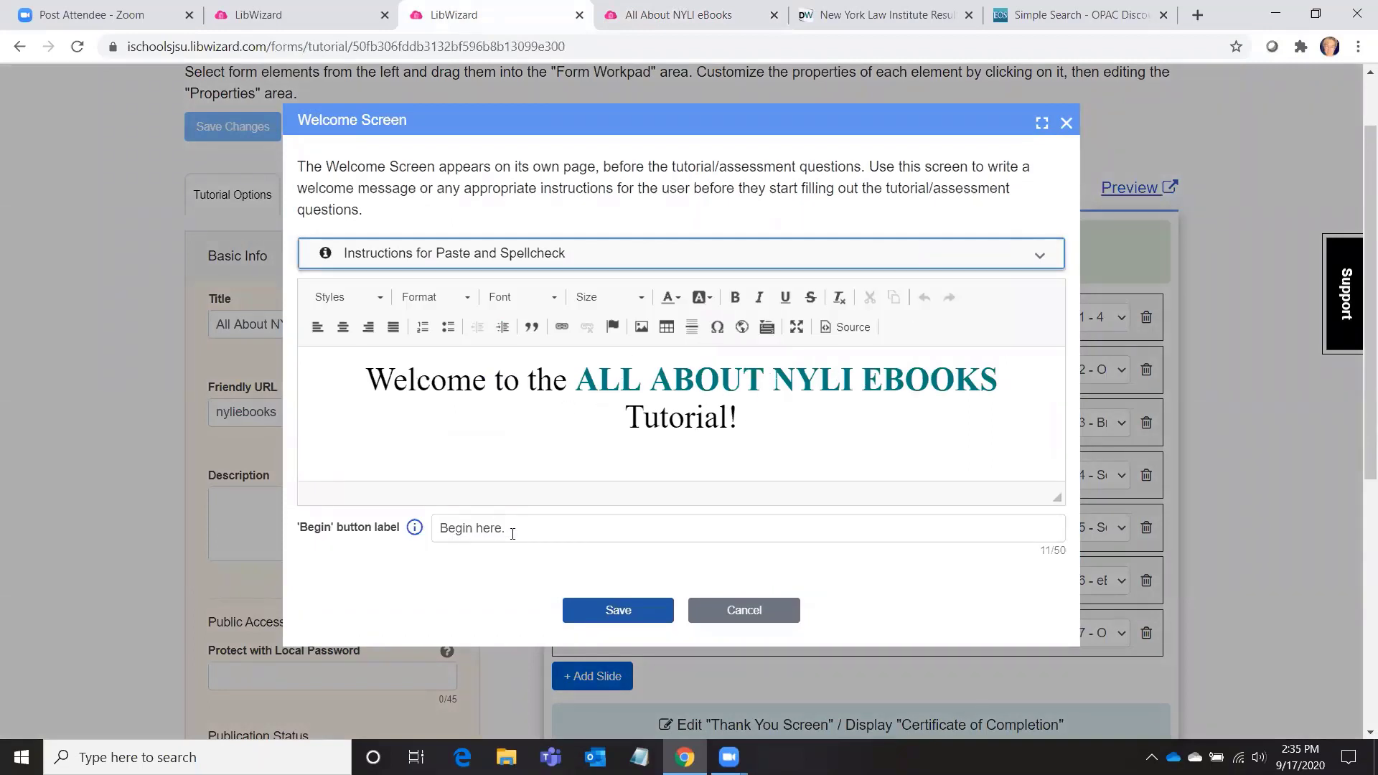
click(759, 614)
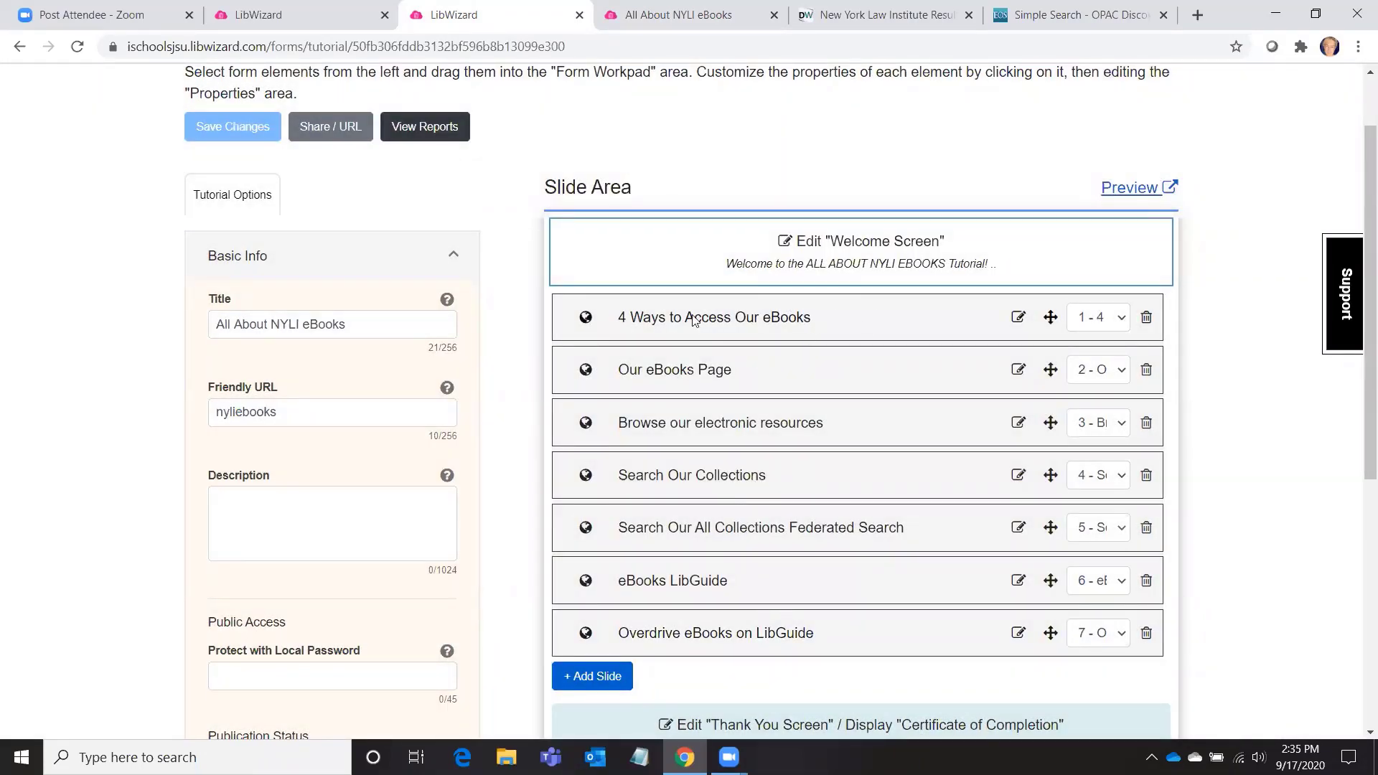
Open the '4 Ways to Access Our eBooks' slide, review its Slide settings, then show the Fields tab.
click(857, 325)
click(246, 262)
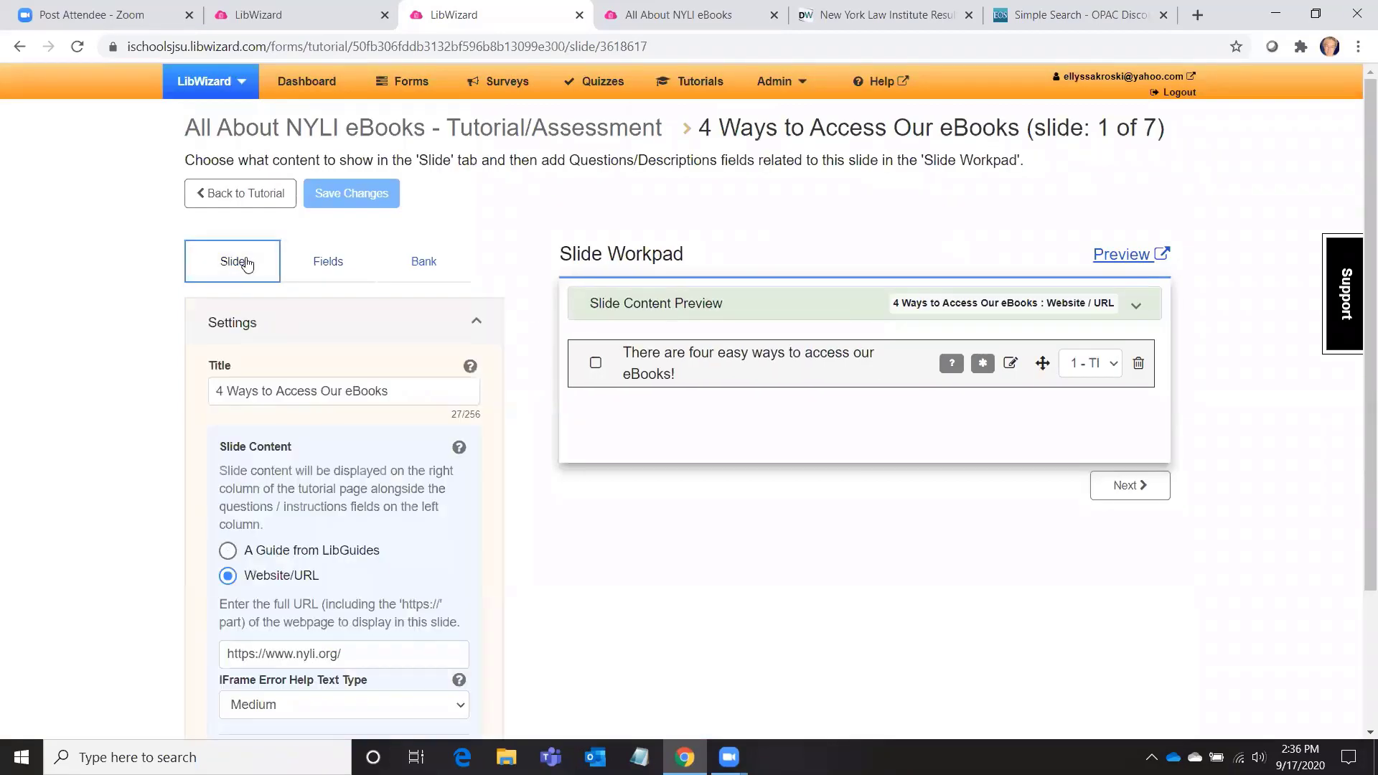
scroll(388, 475, down, 1)
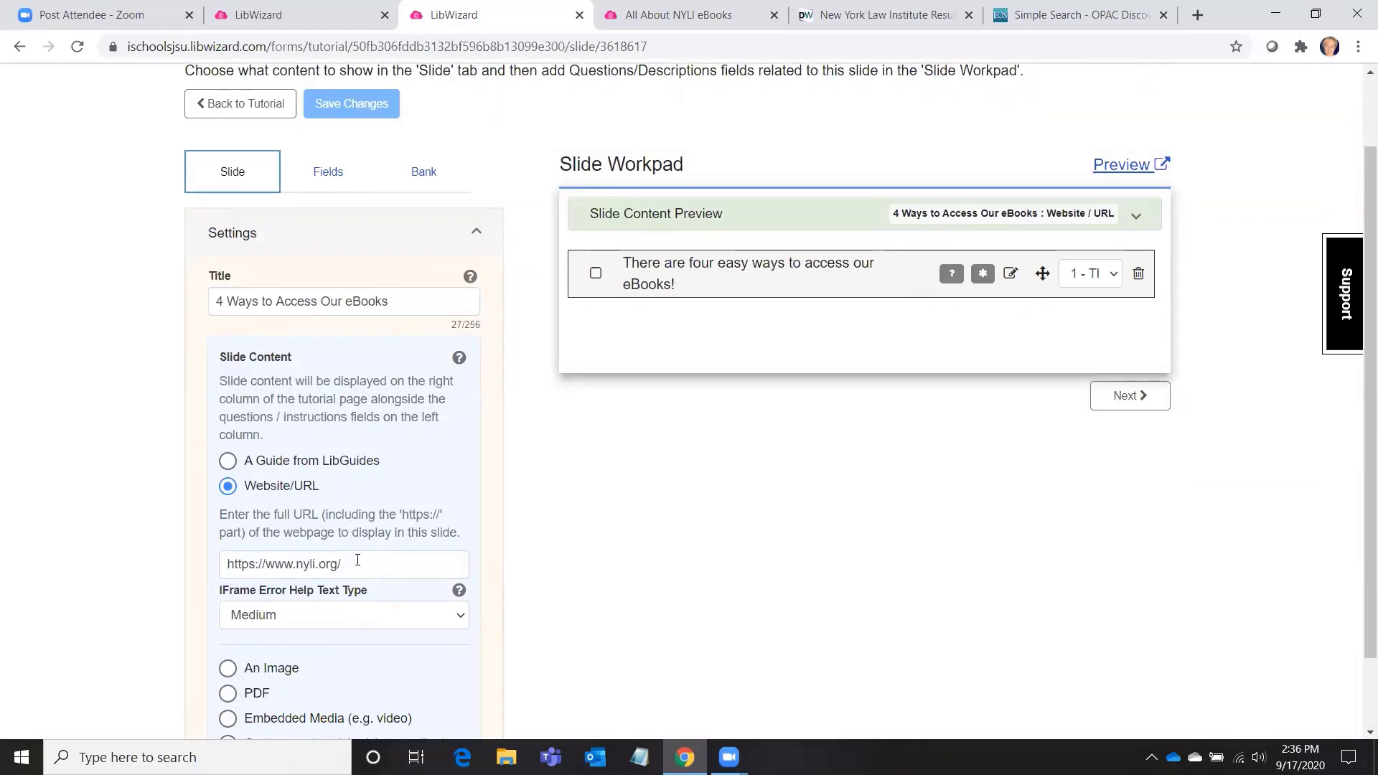
scroll(357, 560, down, 1)
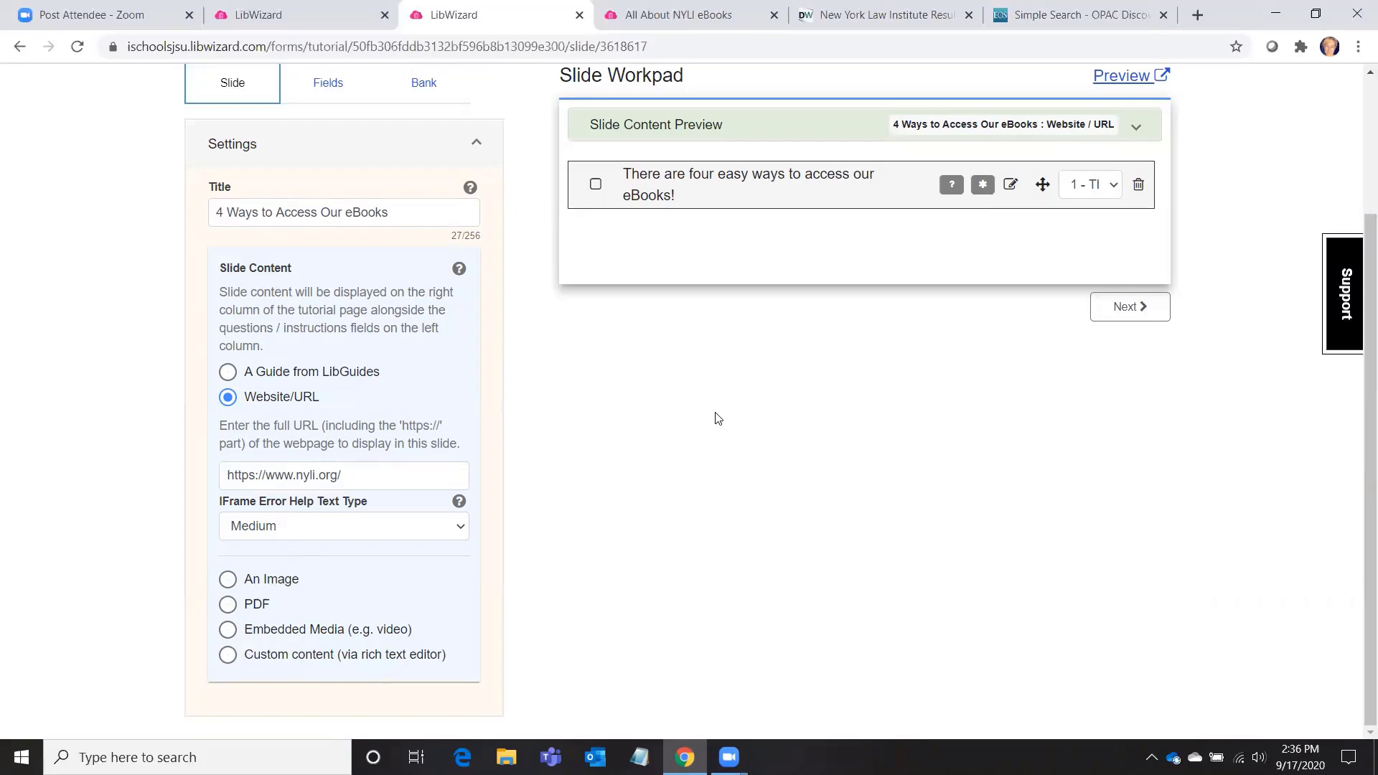
scroll(276, 287, up, 3)
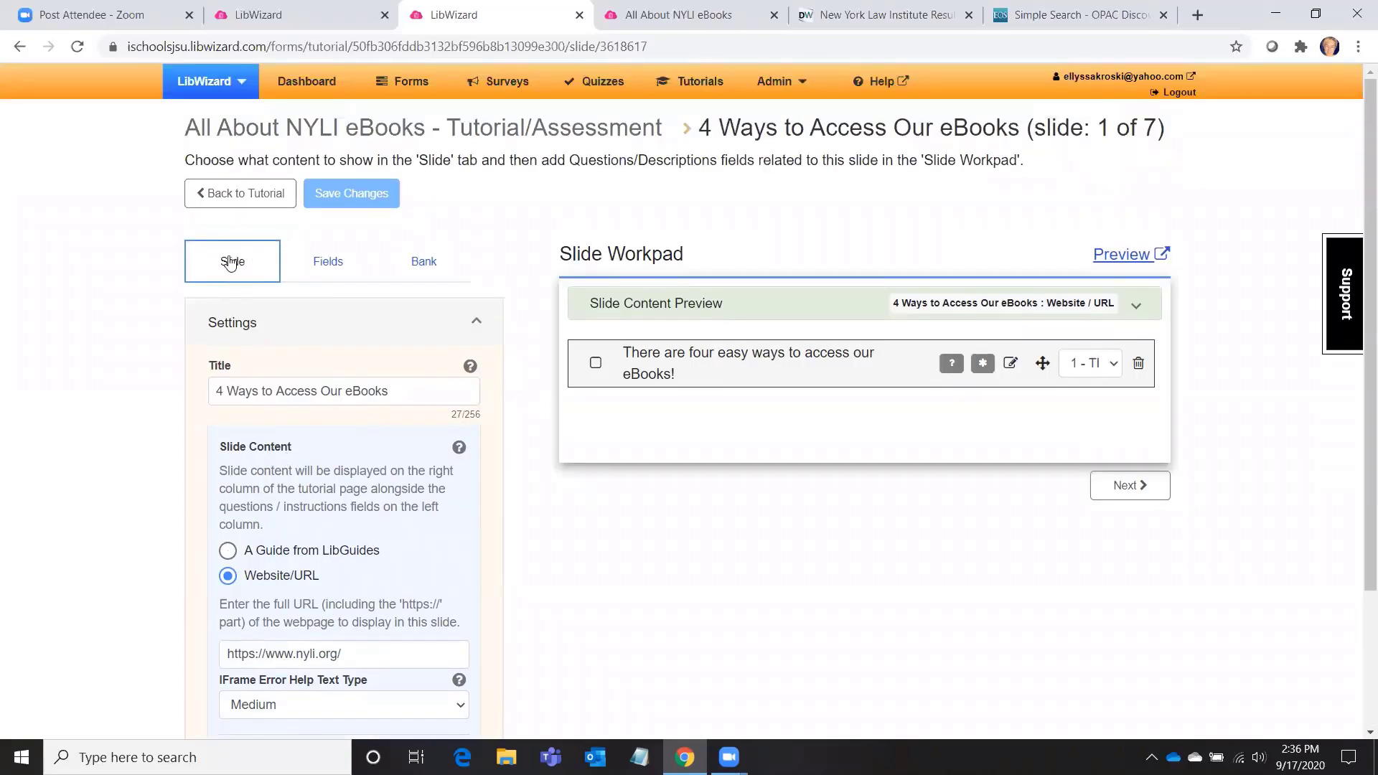
click(329, 267)
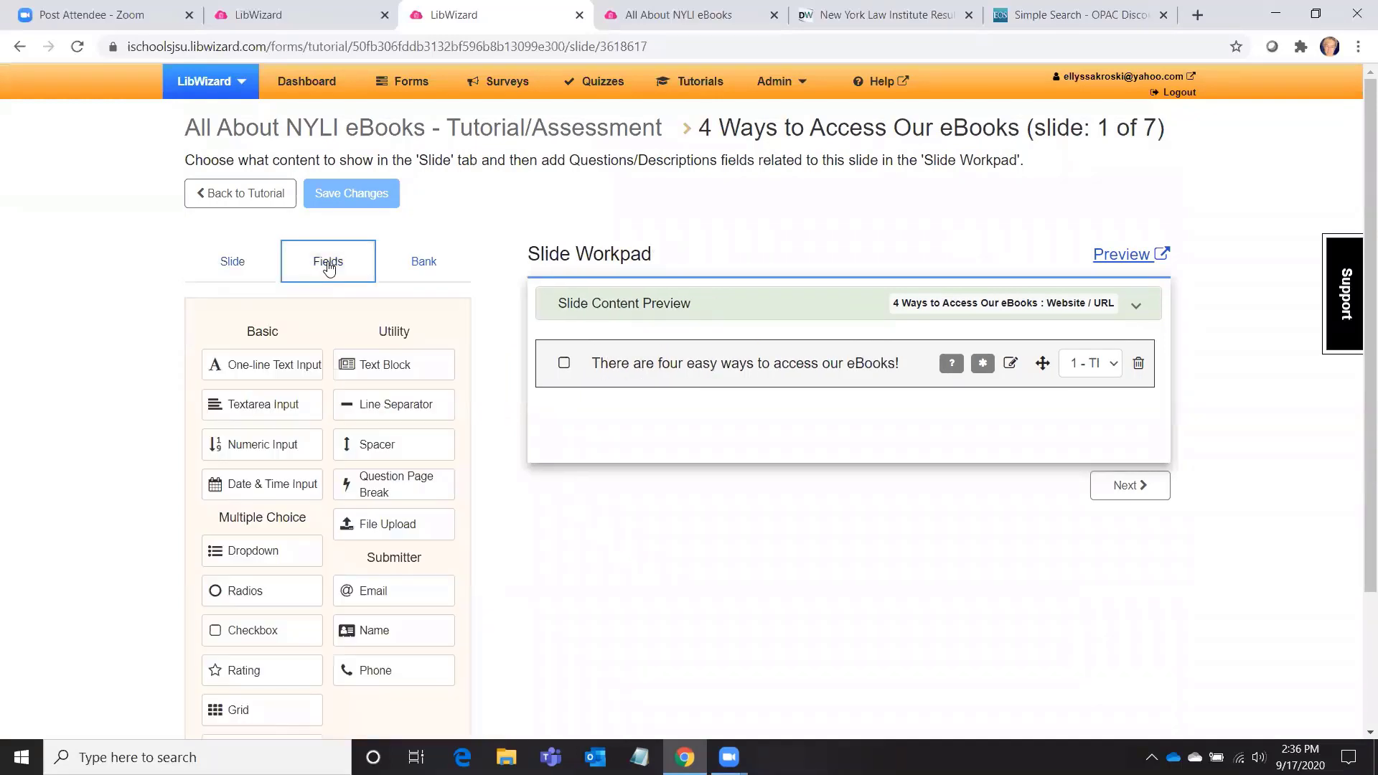
Review the checkbox question's choices, confirm All of the Above! is marked correct, and cancel unchanged.
click(814, 368)
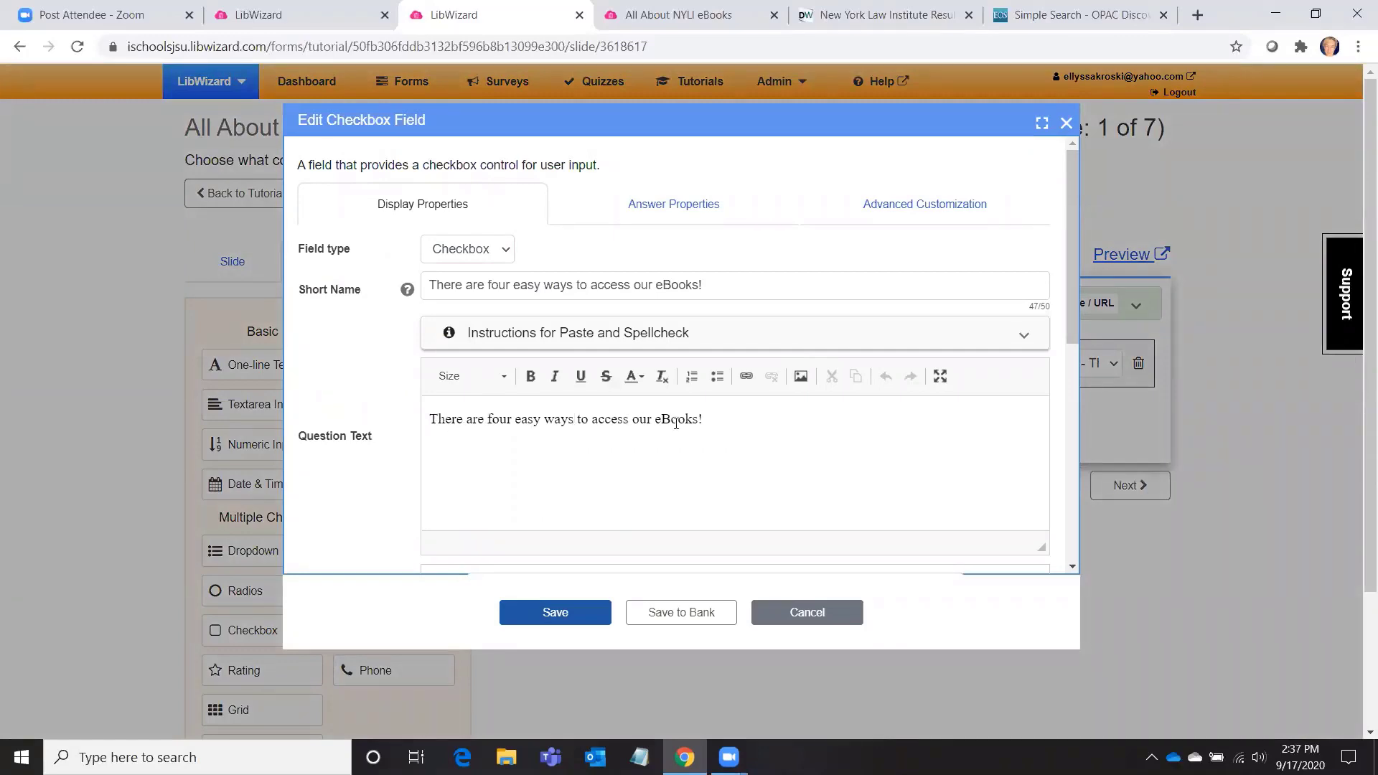
scroll(768, 433, down, 5)
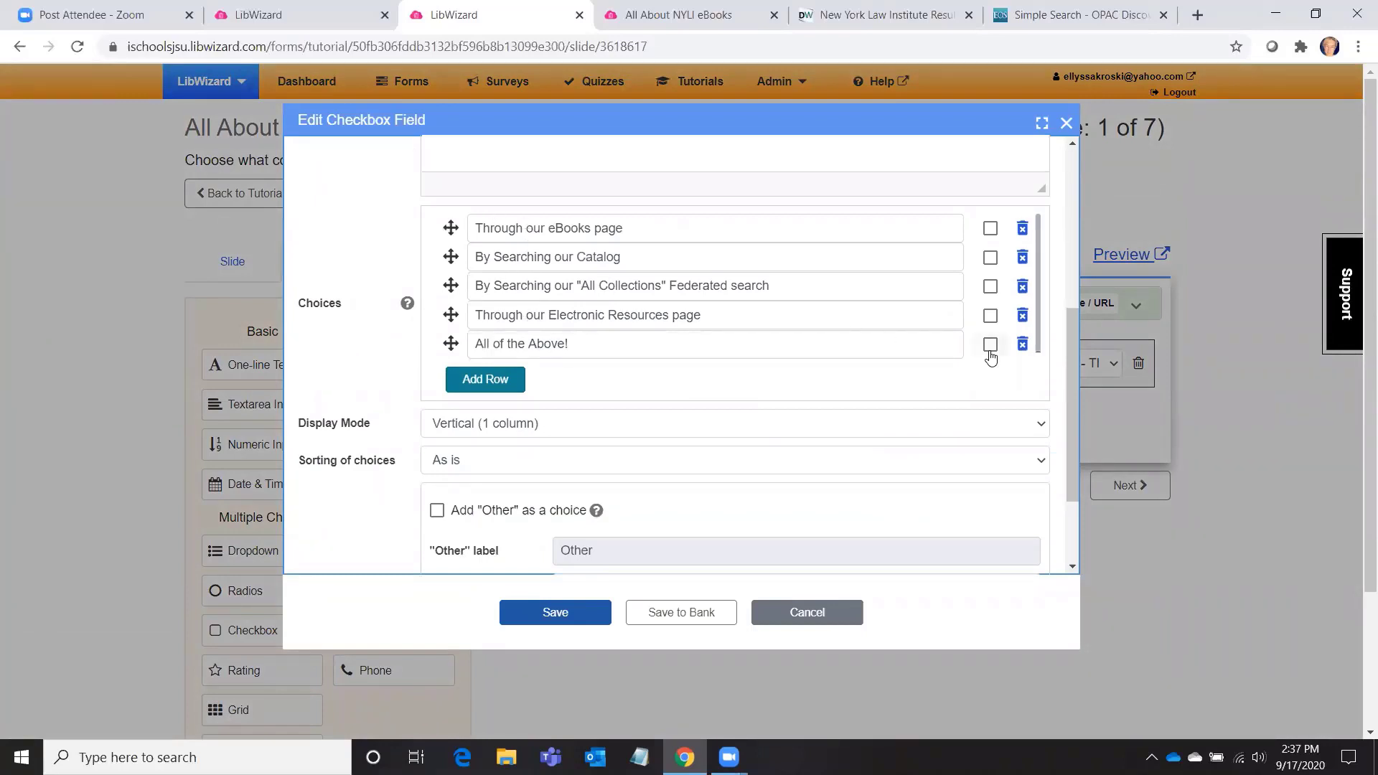
scroll(641, 471, up, 5)
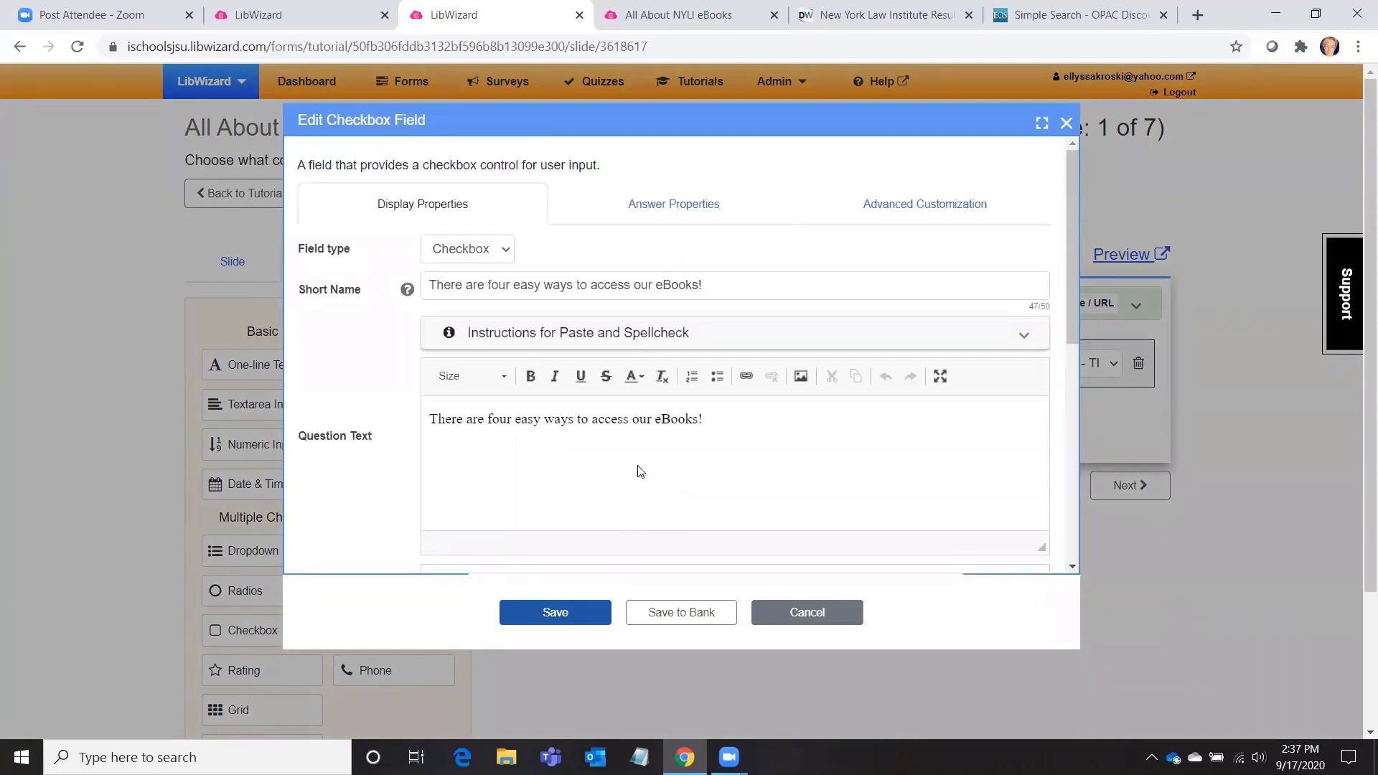
scroll(664, 420, down, 5)
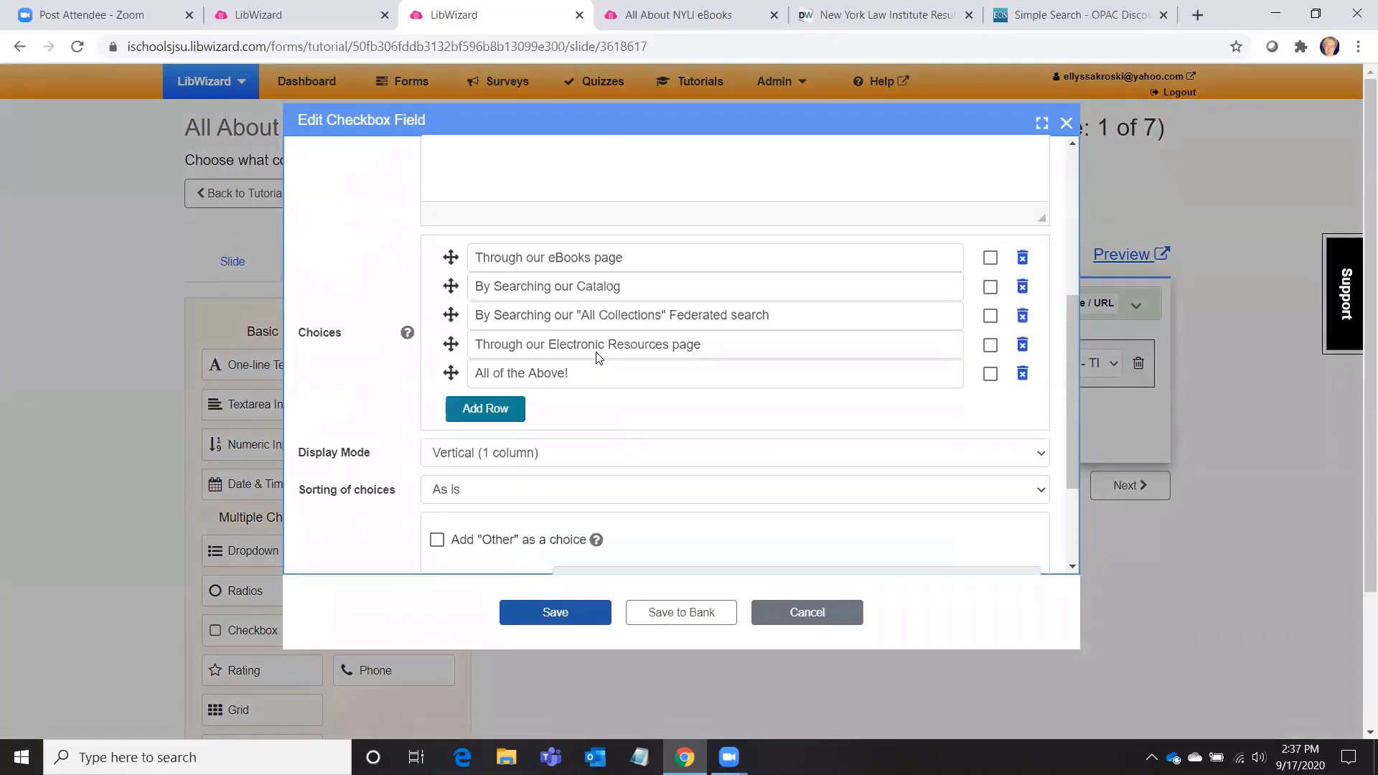
scroll(636, 305, up, 5)
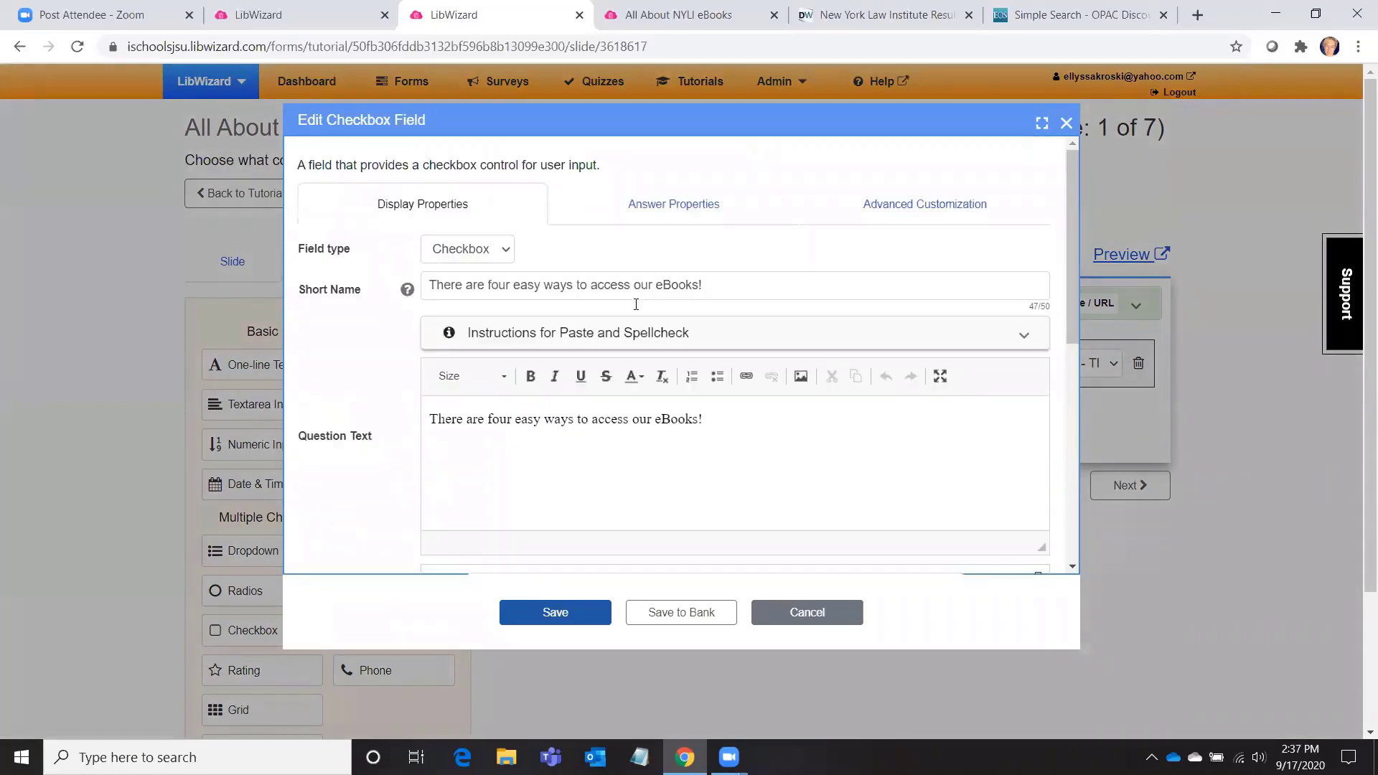
click(667, 209)
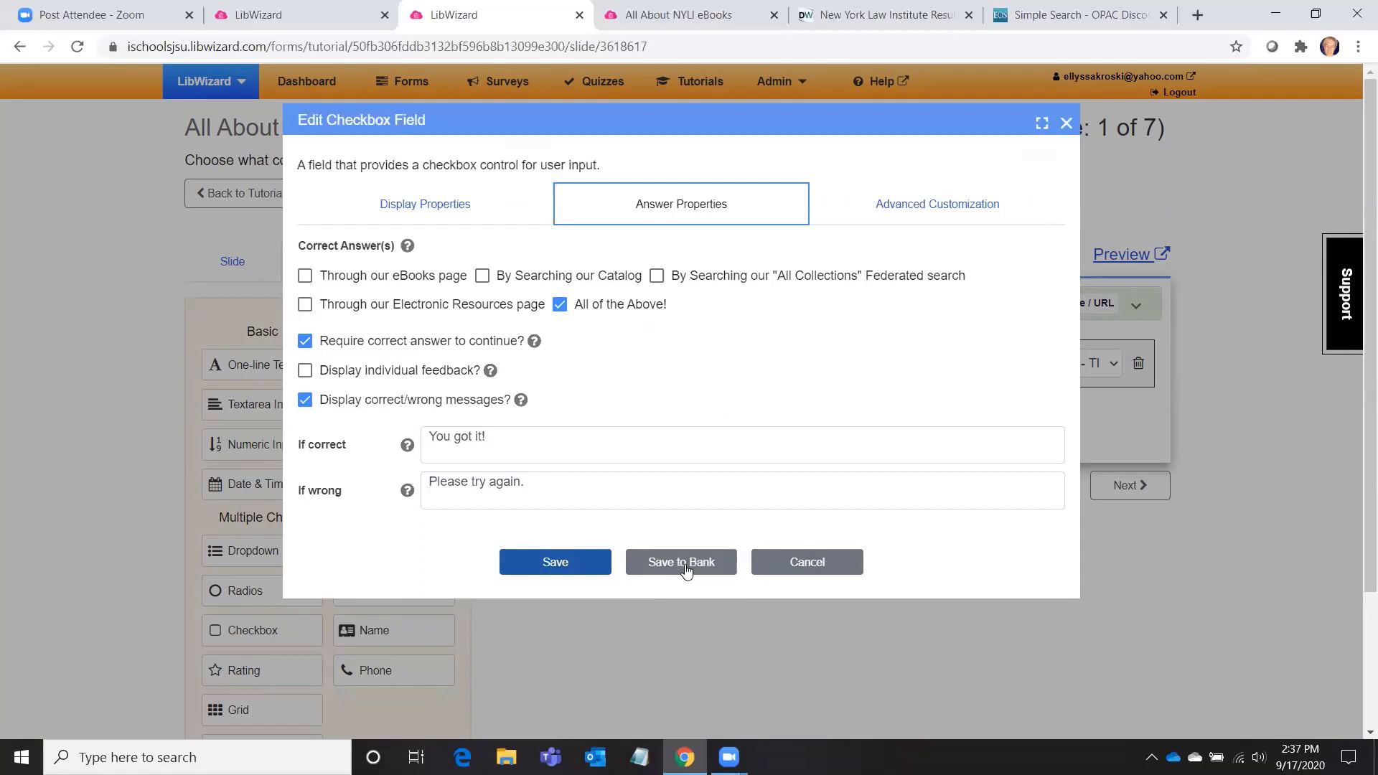
click(755, 566)
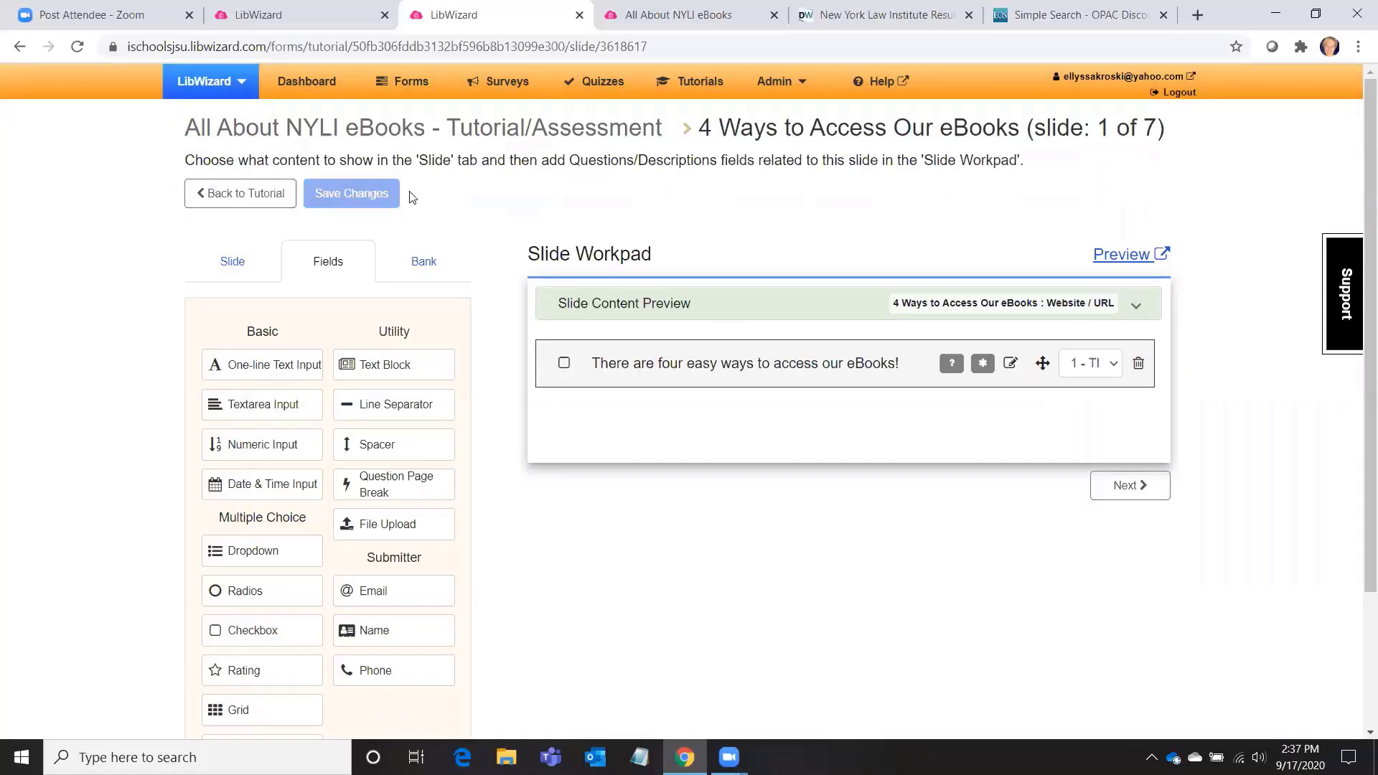
Open the Our eBooks Page slide and review its website address in the Slide settings.
click(244, 192)
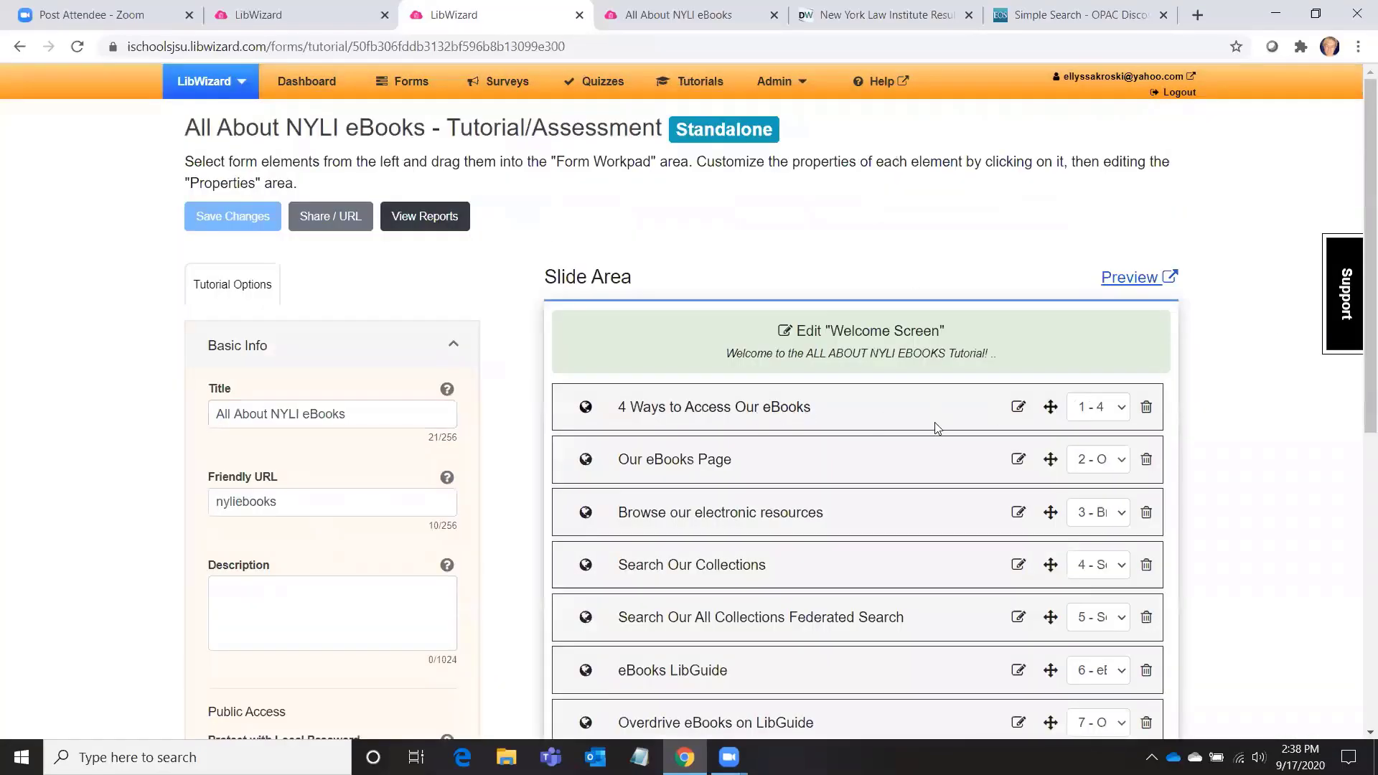
click(805, 465)
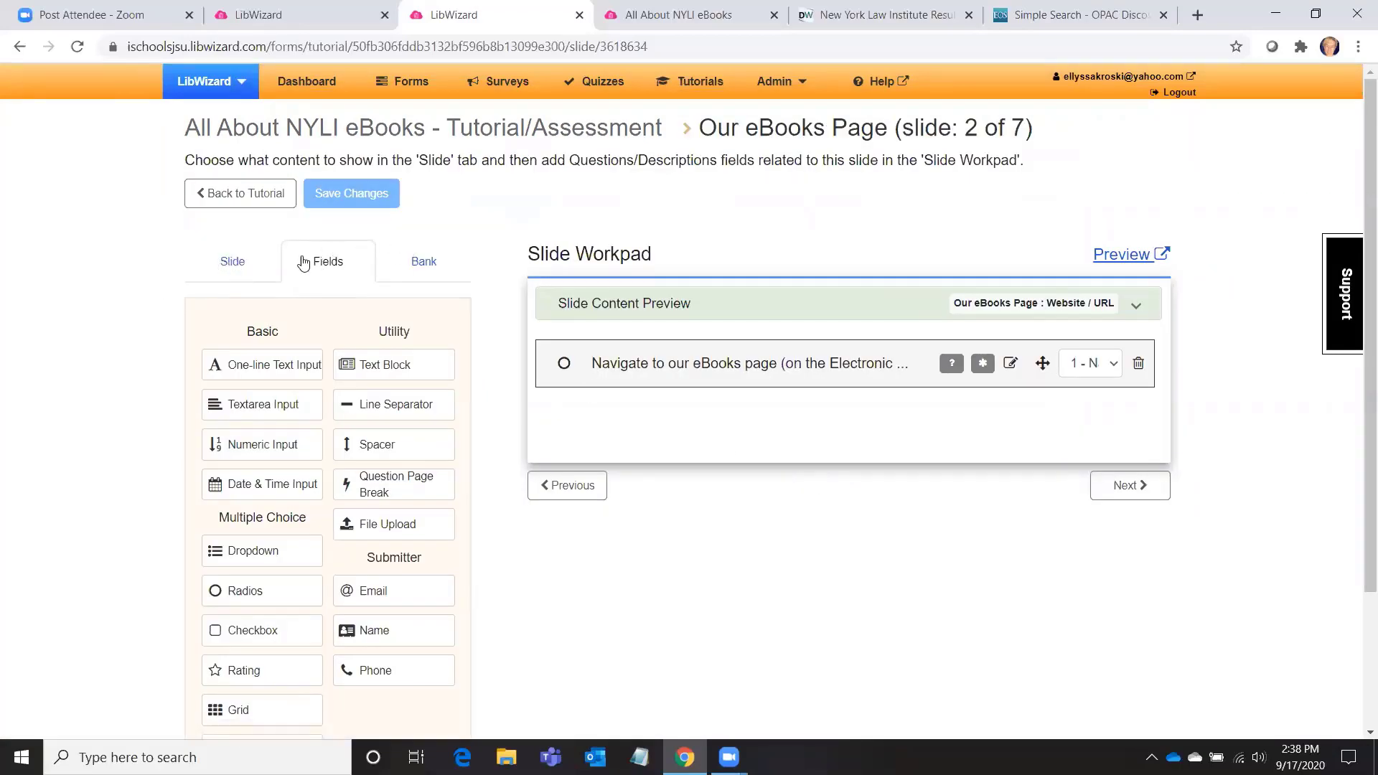
click(227, 262)
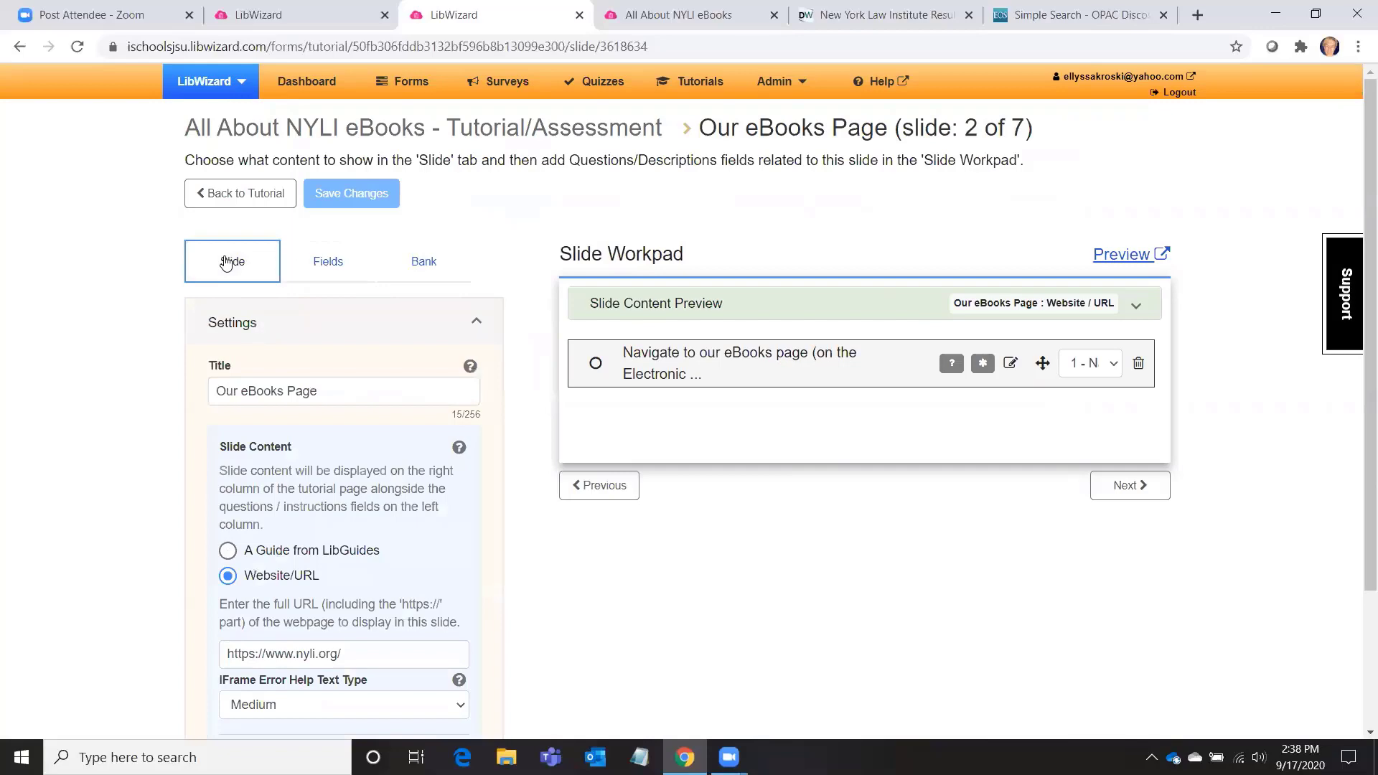
scroll(308, 477, down, 3)
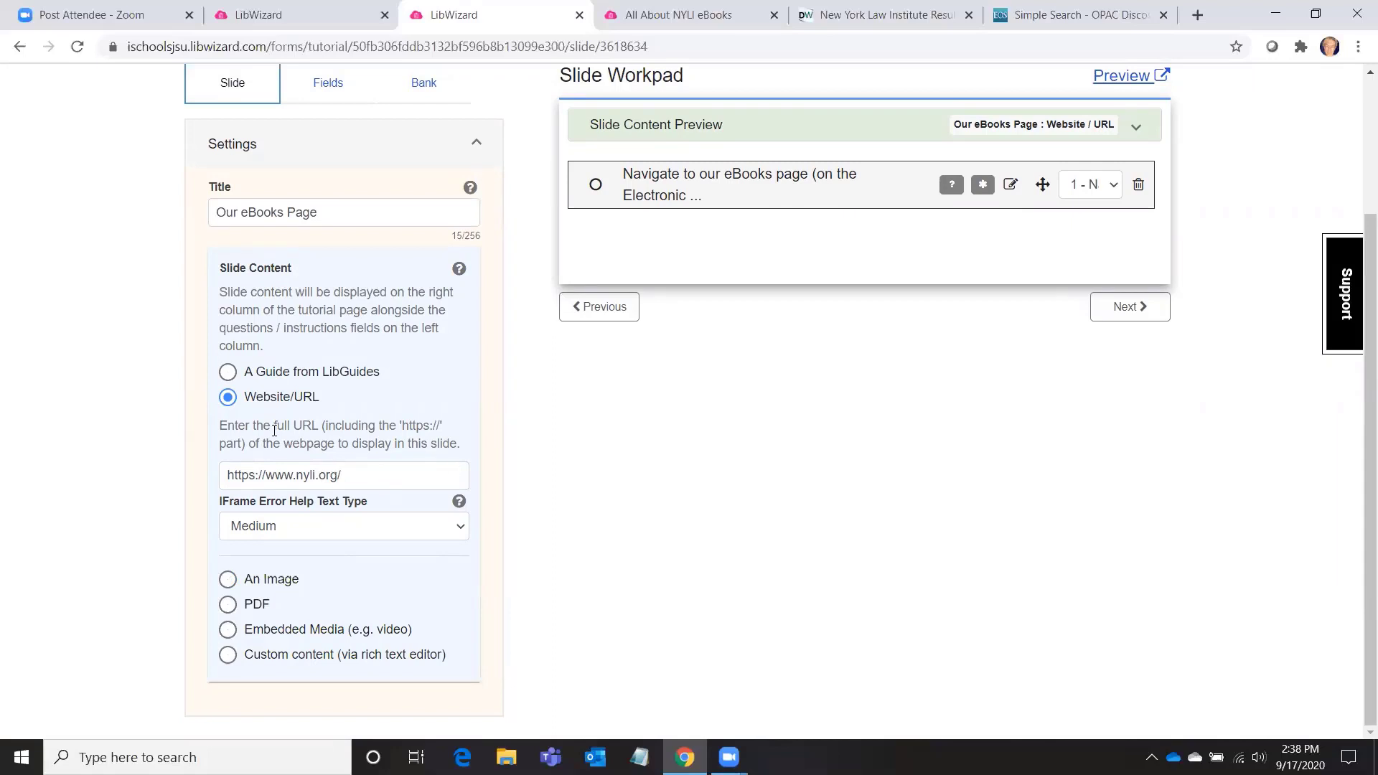
scroll(274, 431, up, 3)
click(326, 264)
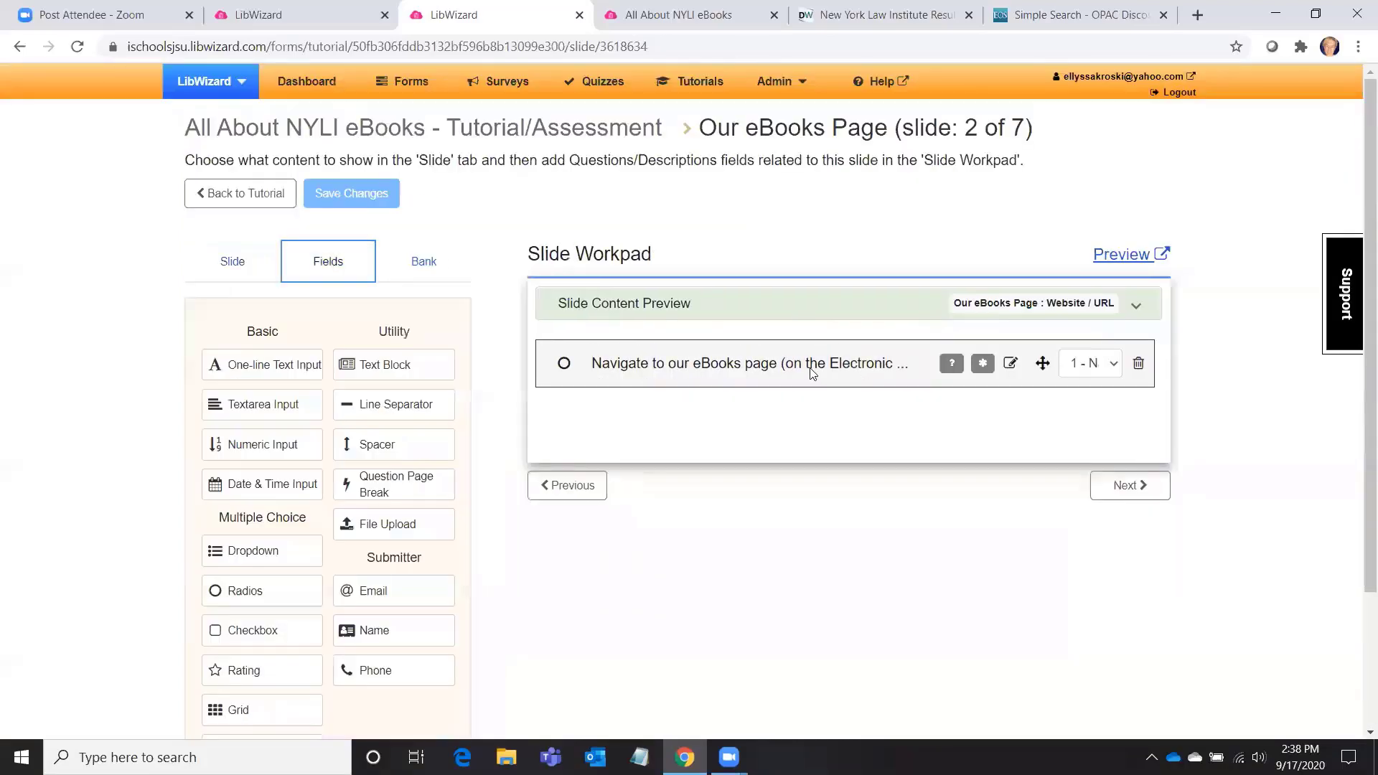
Check the radio question's correct answer, cancel without changes, and return to the seven-slide list.
click(752, 368)
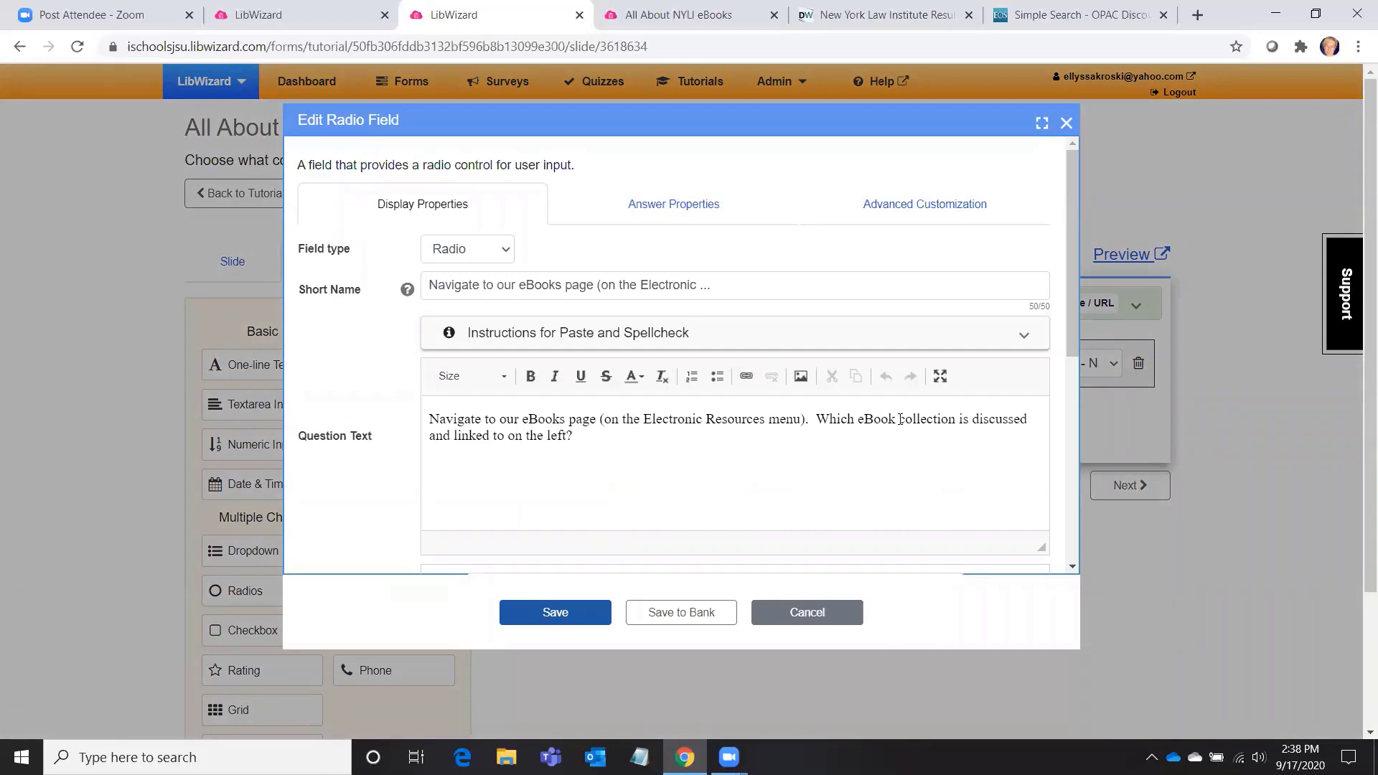
scroll(678, 402, down, 3)
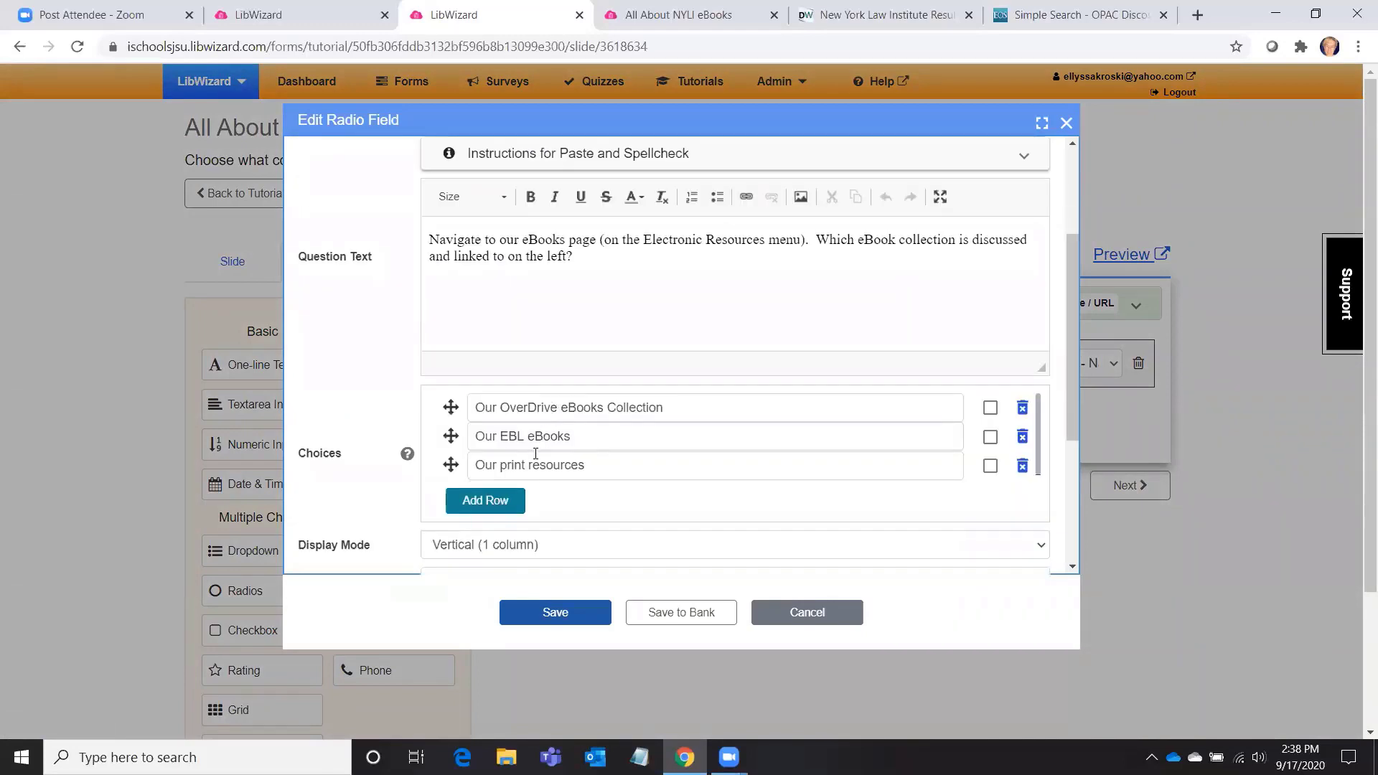
scroll(599, 450, up, 3)
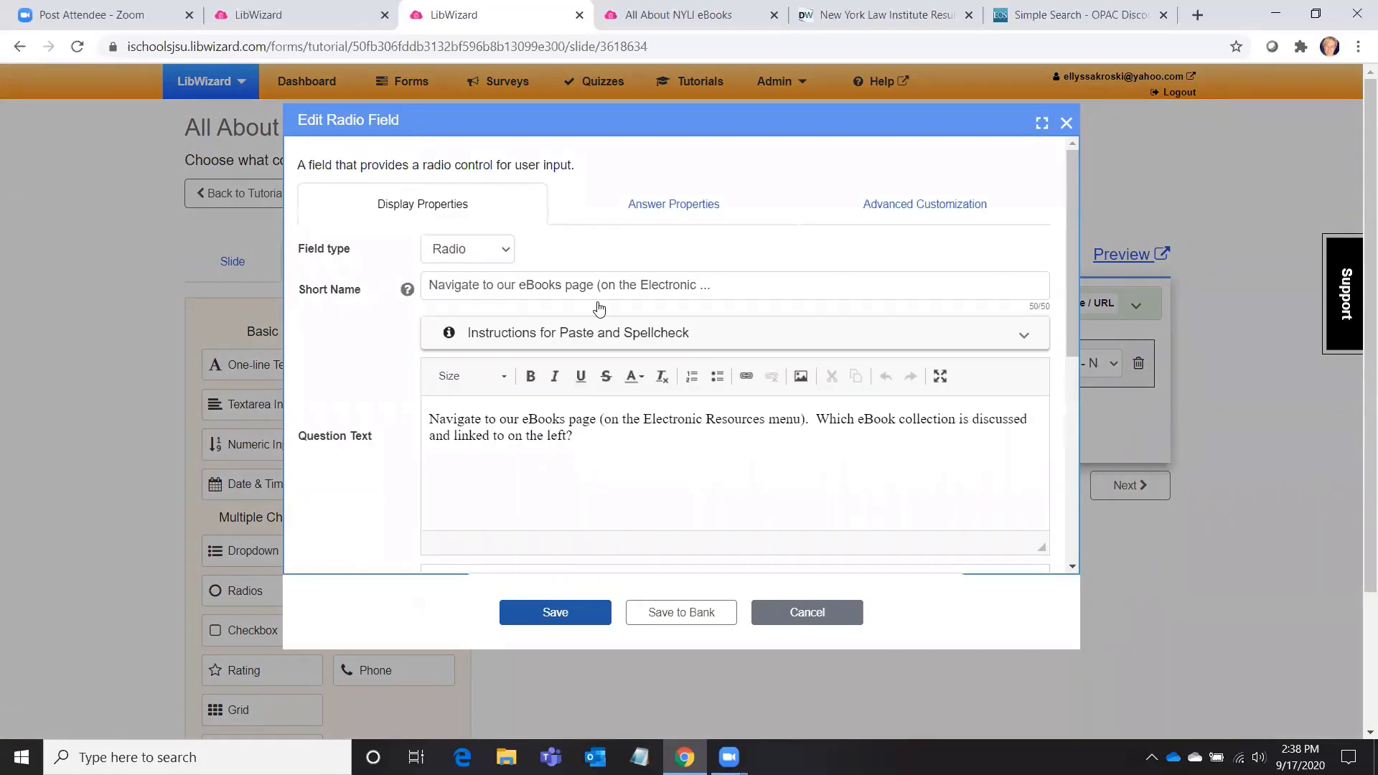
click(667, 206)
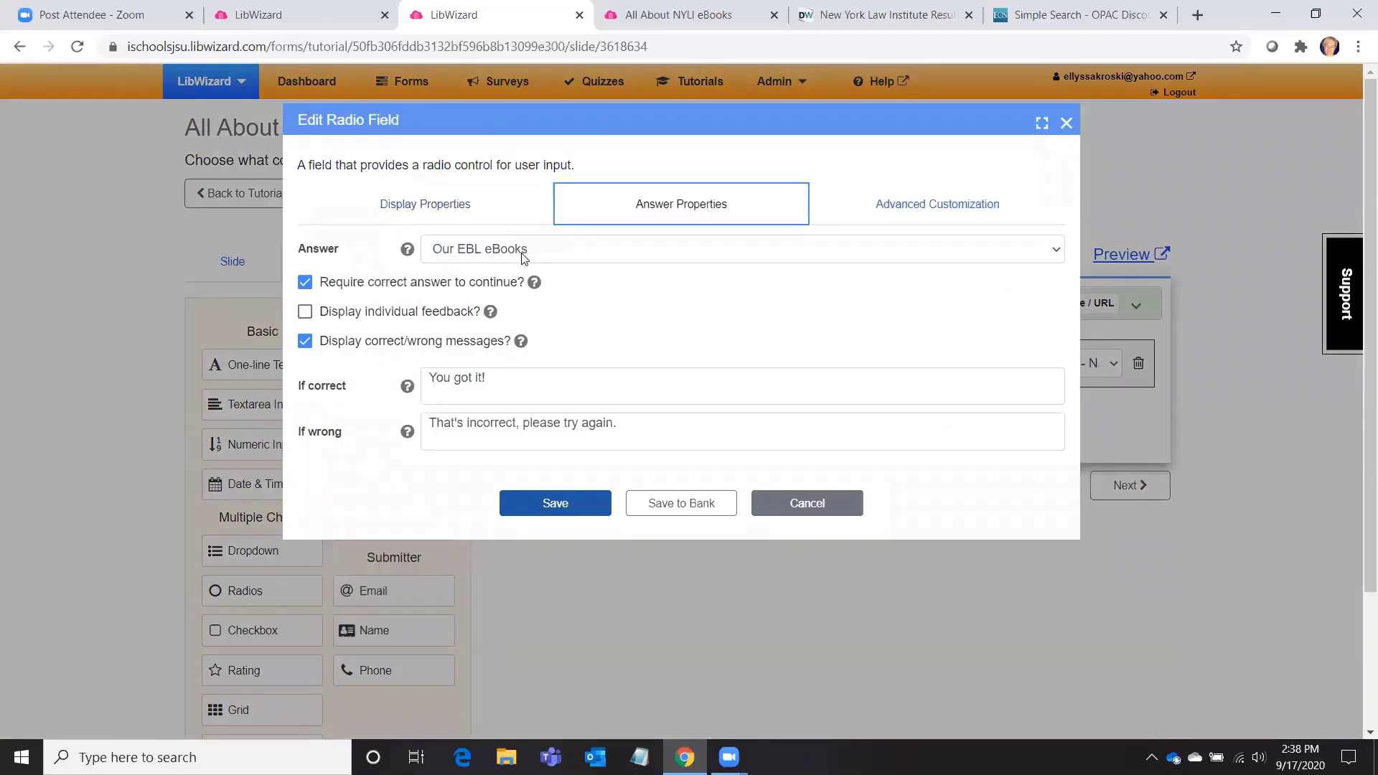
click(790, 503)
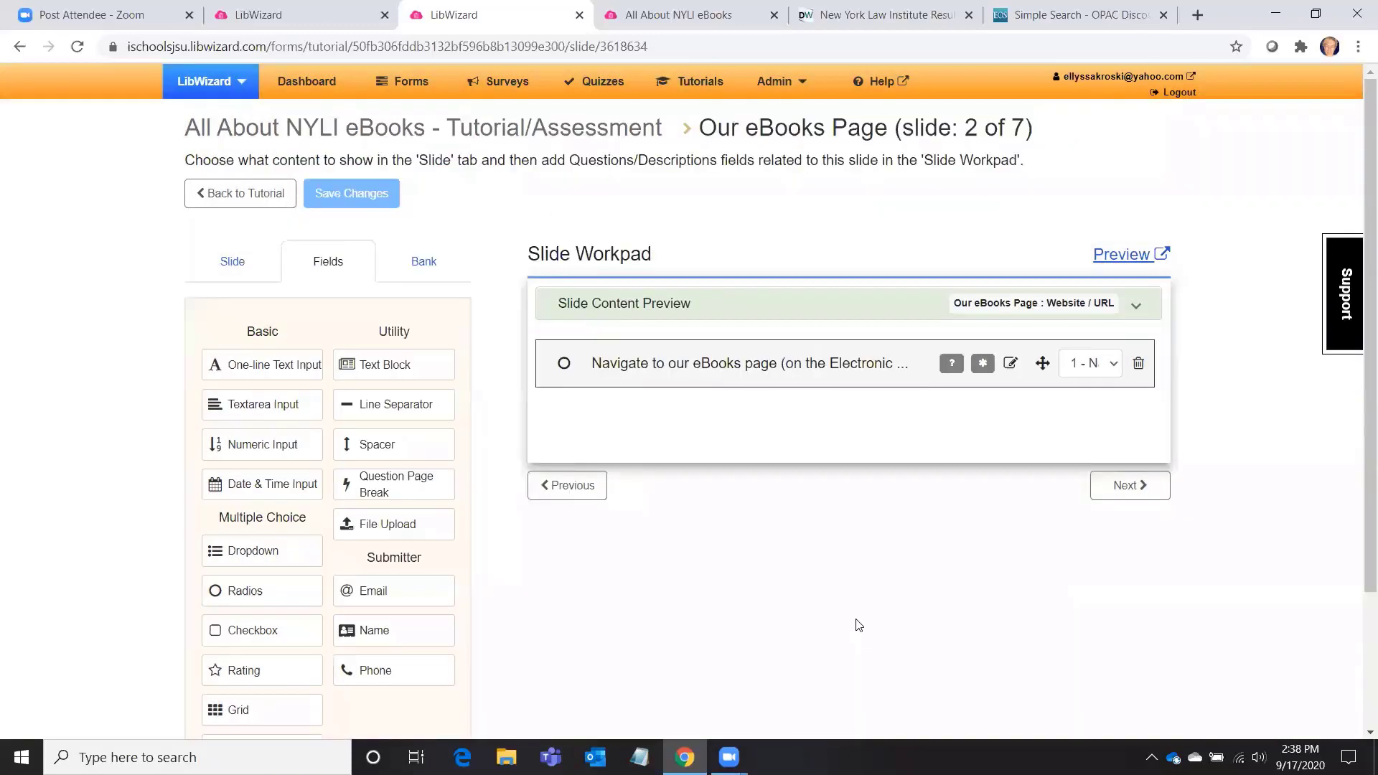
click(241, 194)
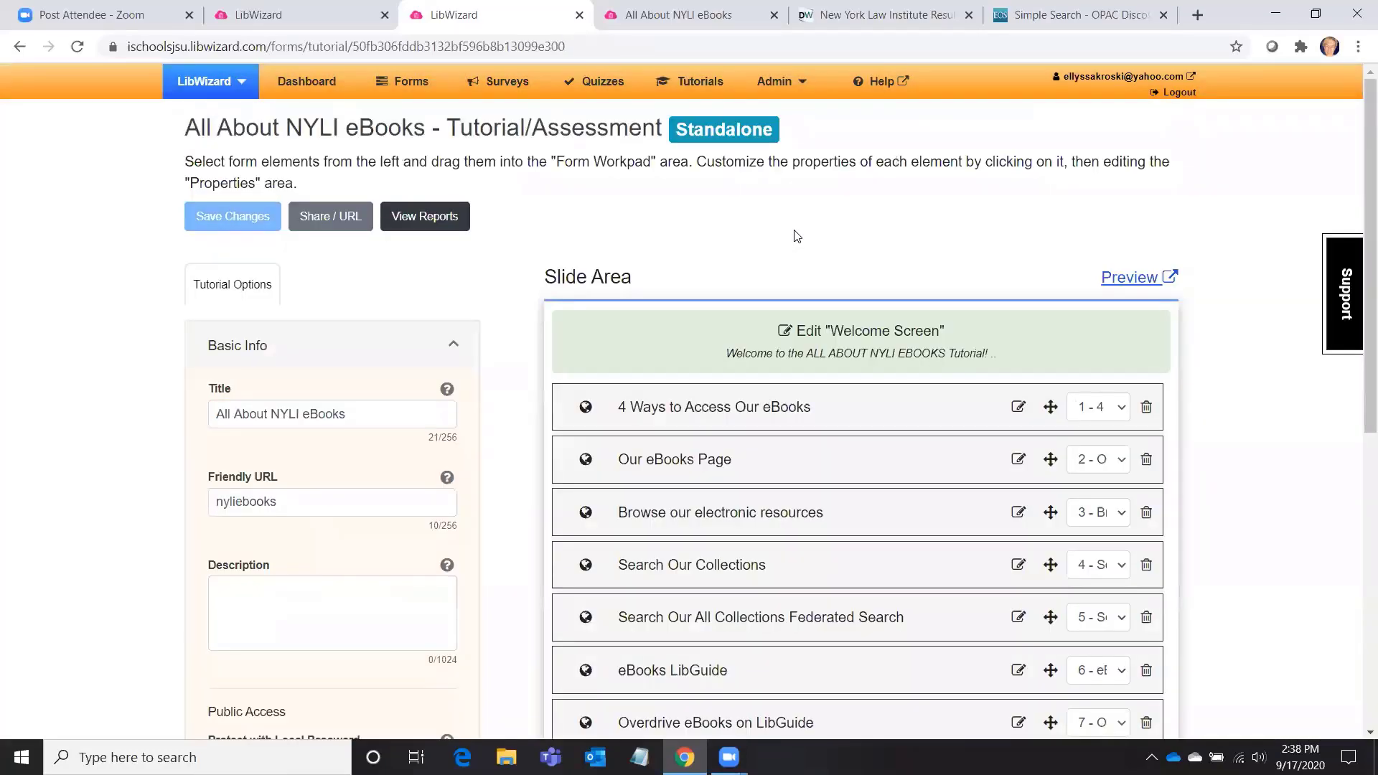
Copy the tutorial's friendly URL from the Share / URL window and close it.
click(317, 215)
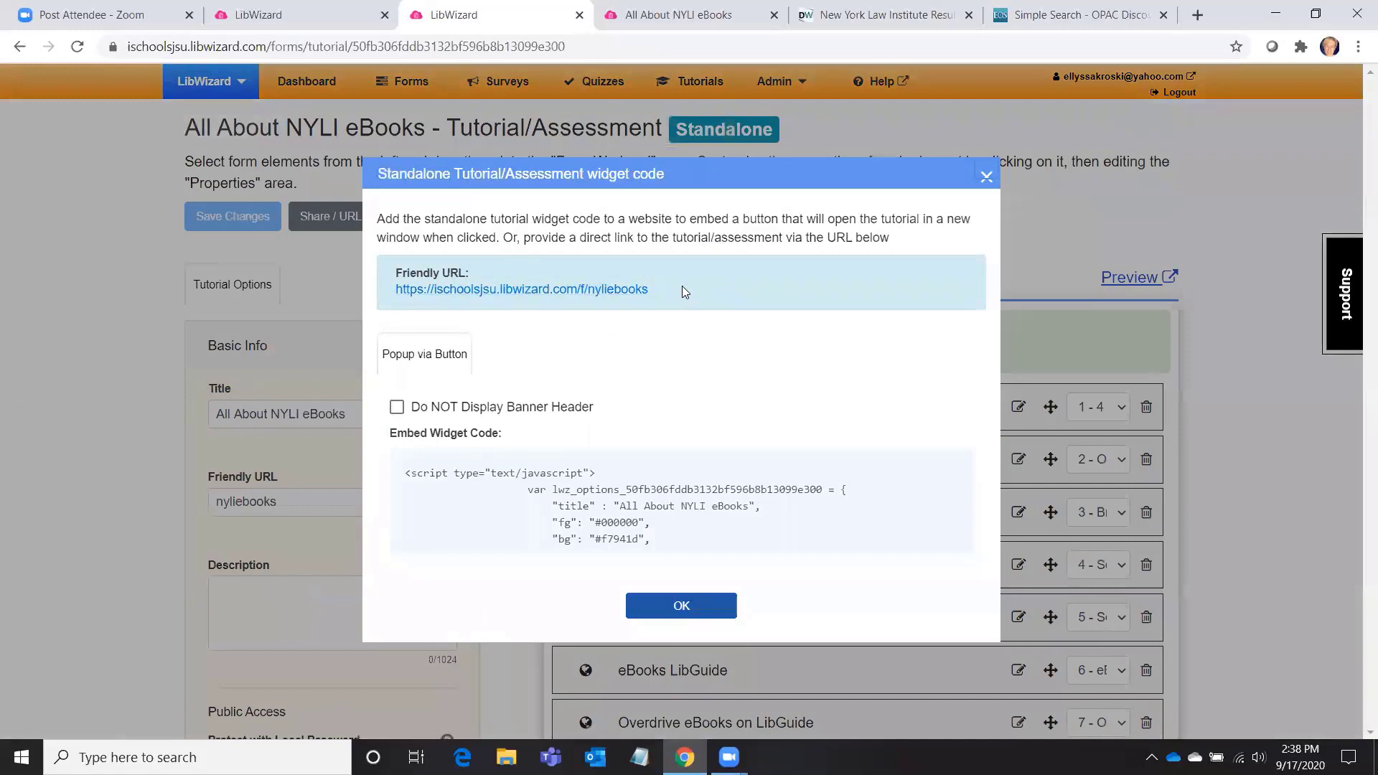
drag(682, 287, 396, 285)
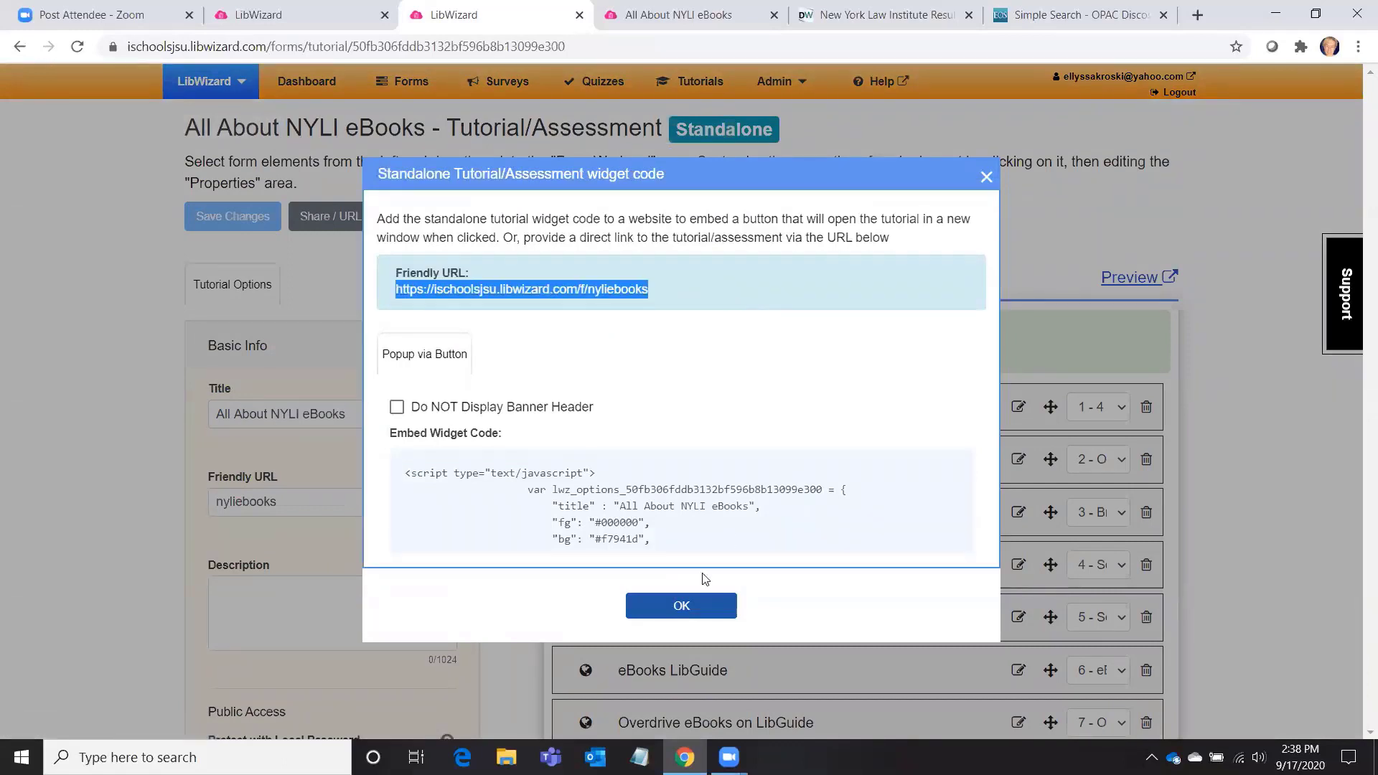
click(641, 611)
Start the published /f/nyliebooks tutorial at Begin here, then return to the editor.
scroll(373, 445, down, 5)
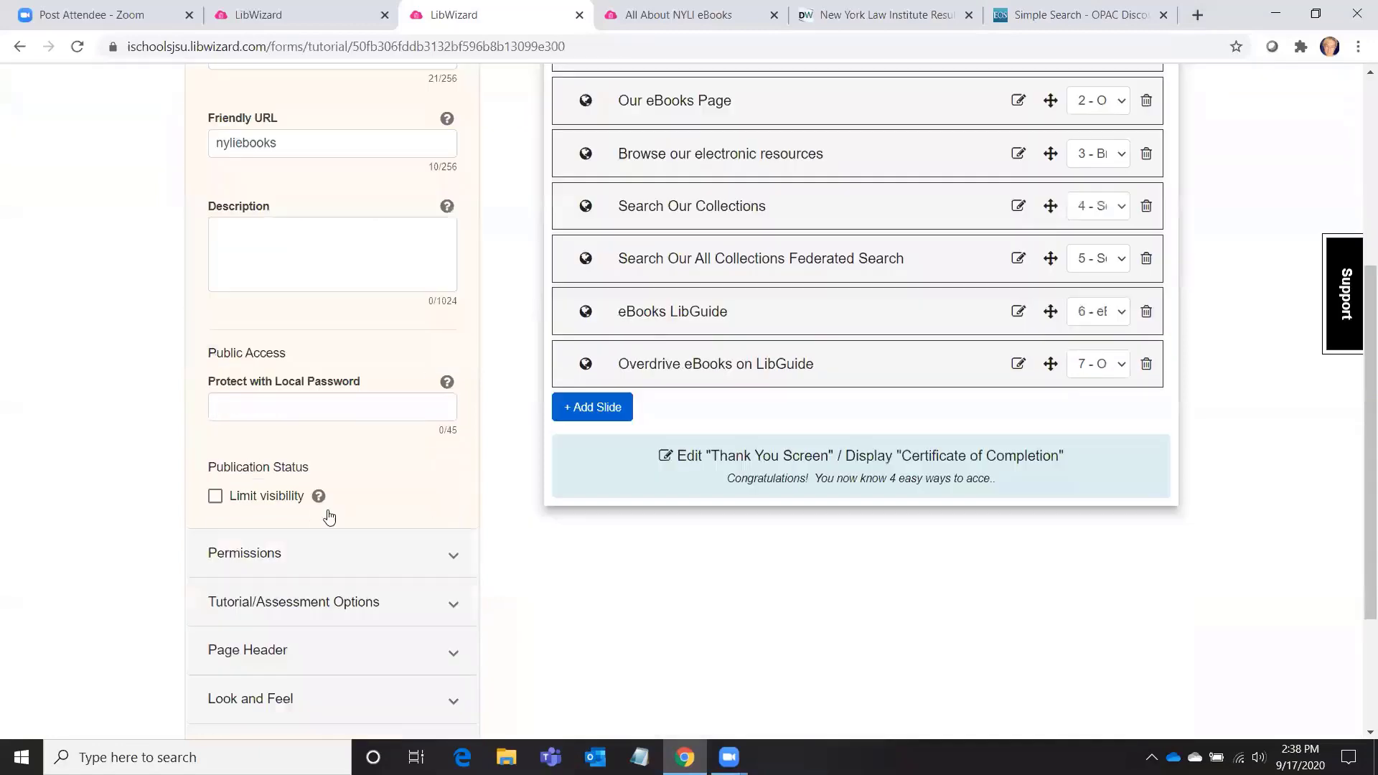
scroll(300, 653, up, 5)
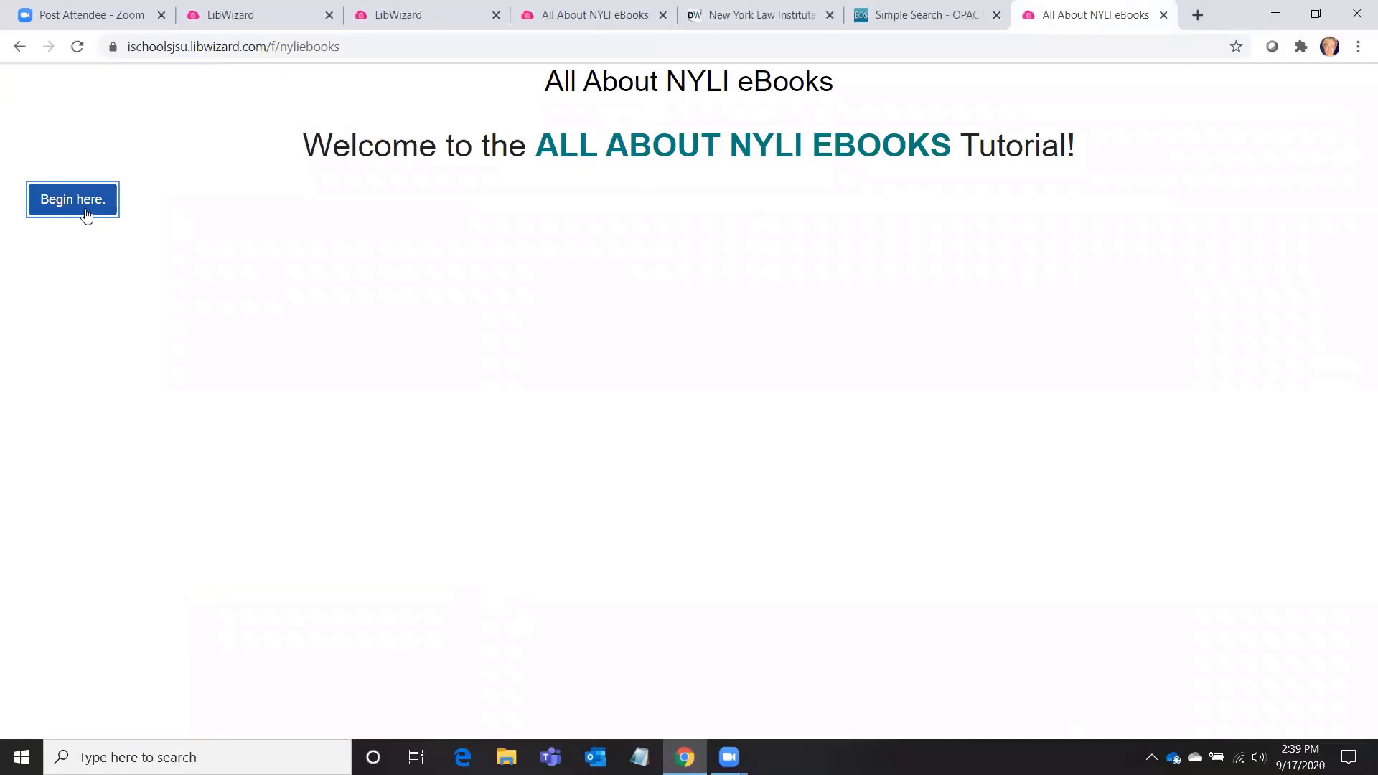
click(83, 207)
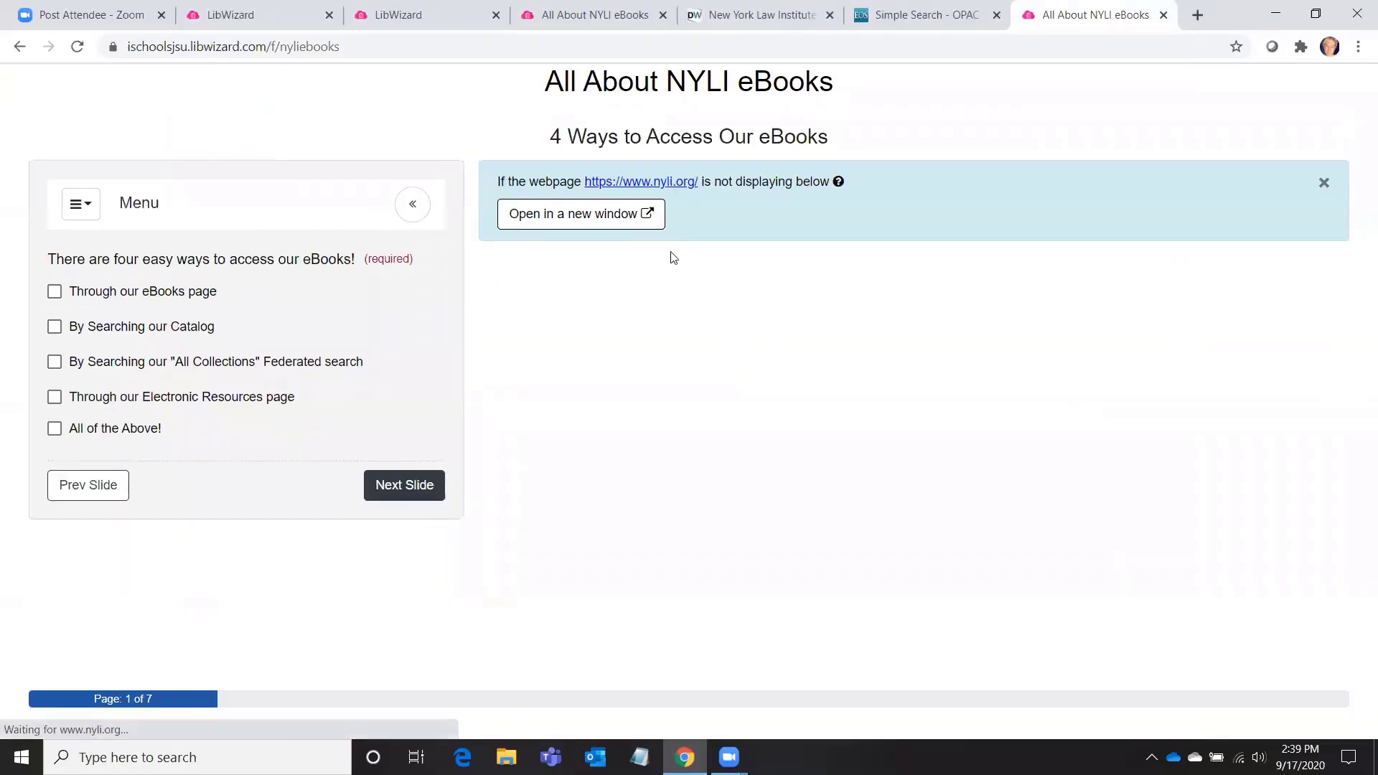
click(416, 27)
scroll(337, 466, down, 3)
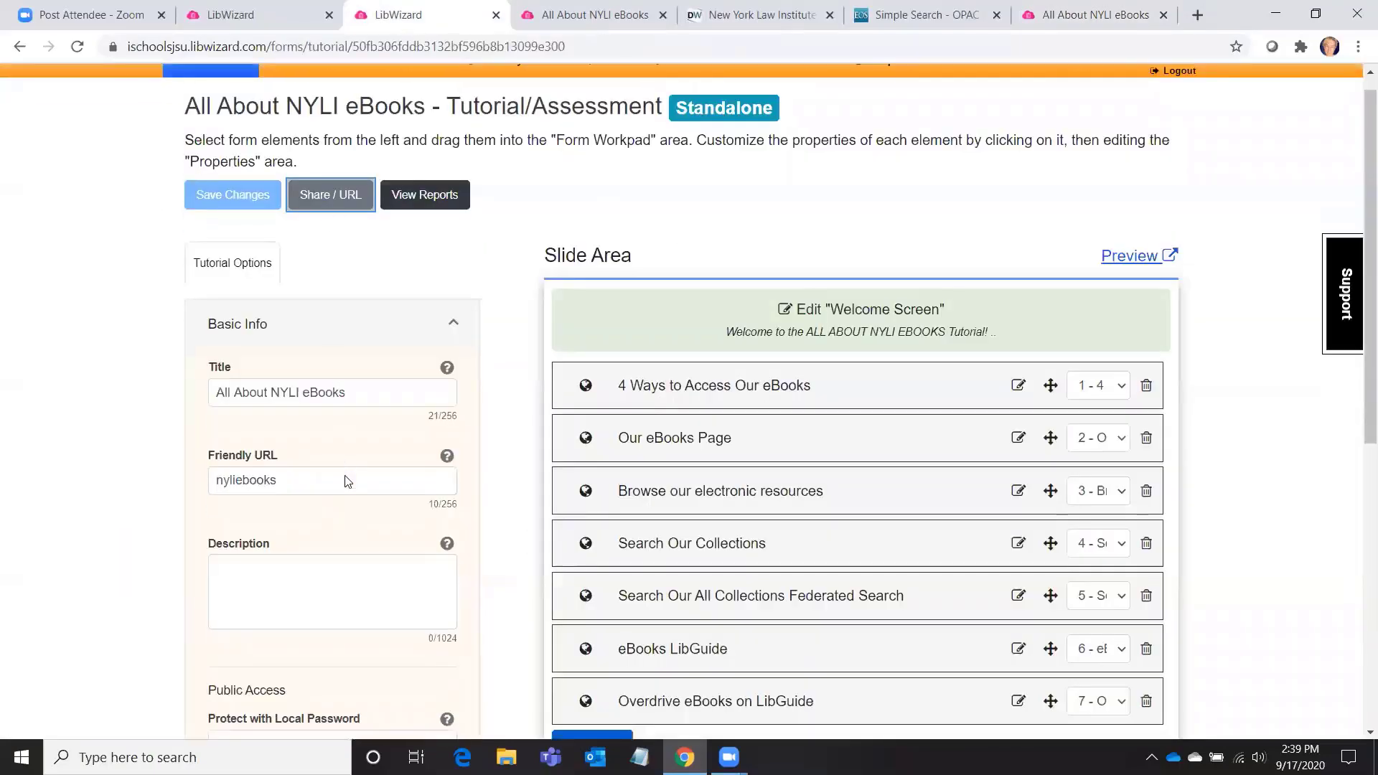
scroll(287, 610, down, 3)
scroll(625, 582, up, 5)
scroll(869, 678, down, 2)
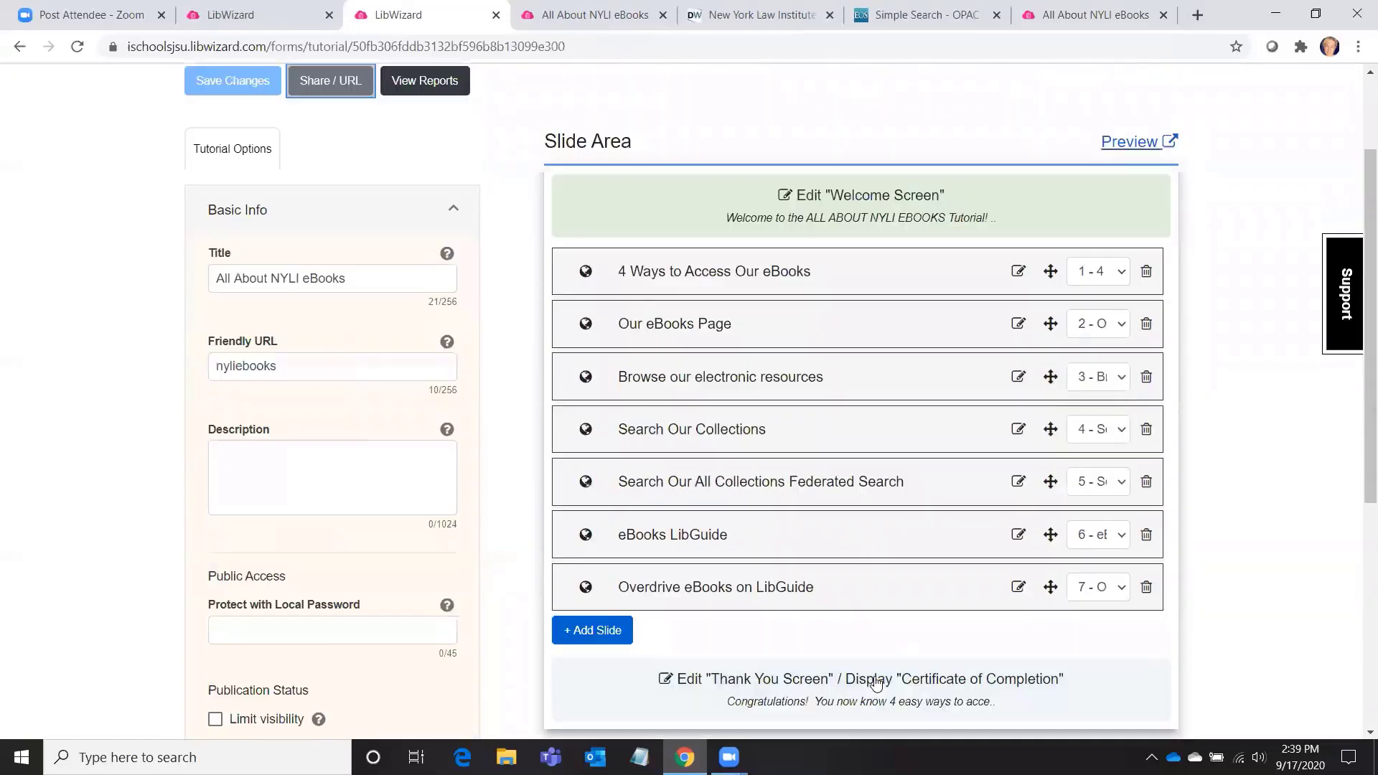
click(910, 646)
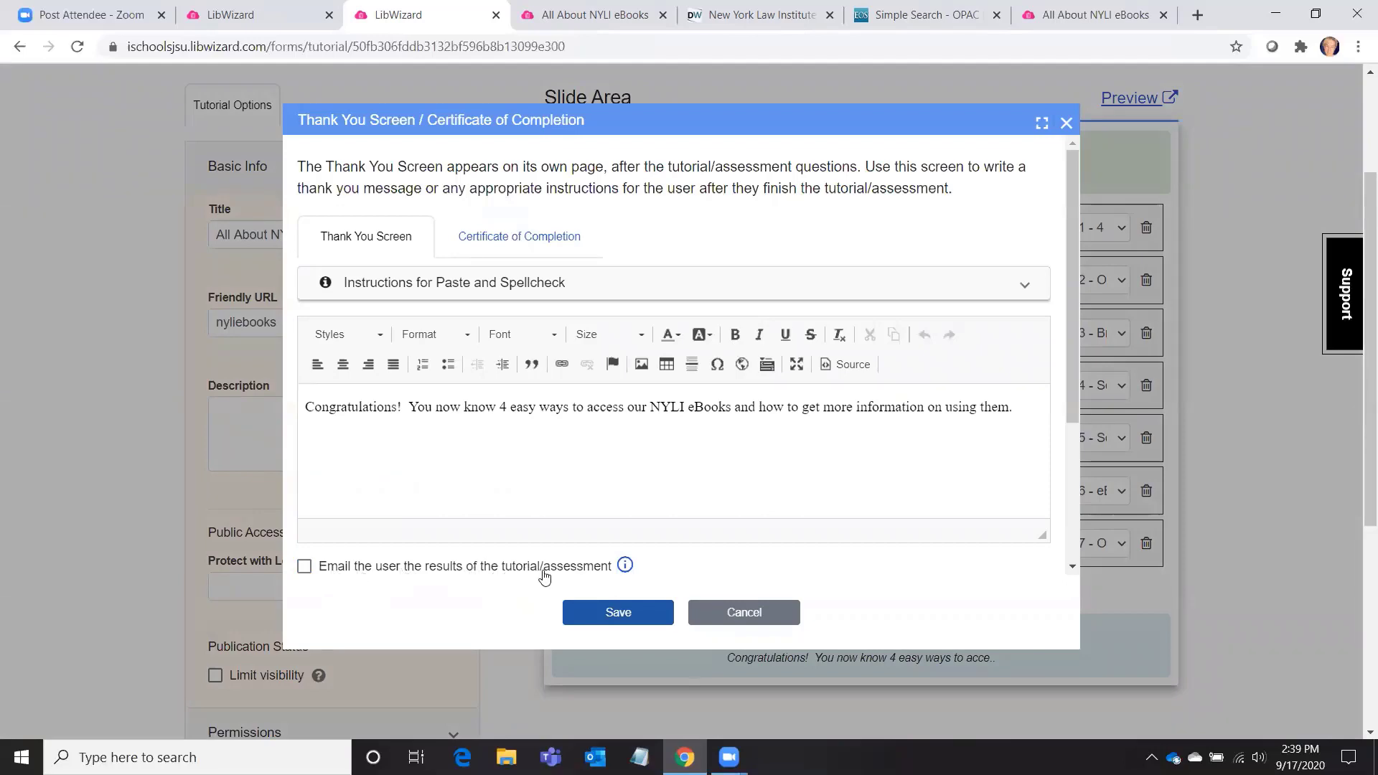
scroll(739, 348, down, 3)
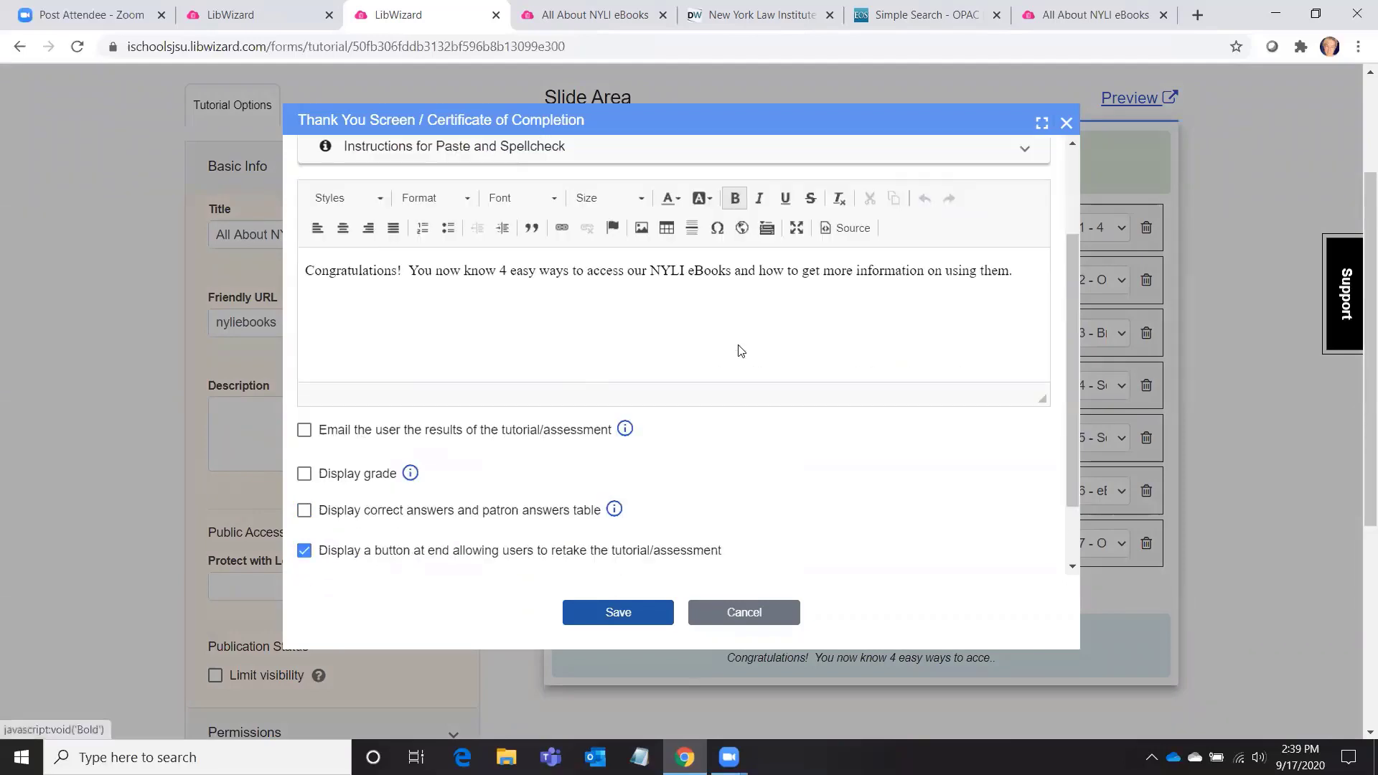
scroll(578, 295, up, 3)
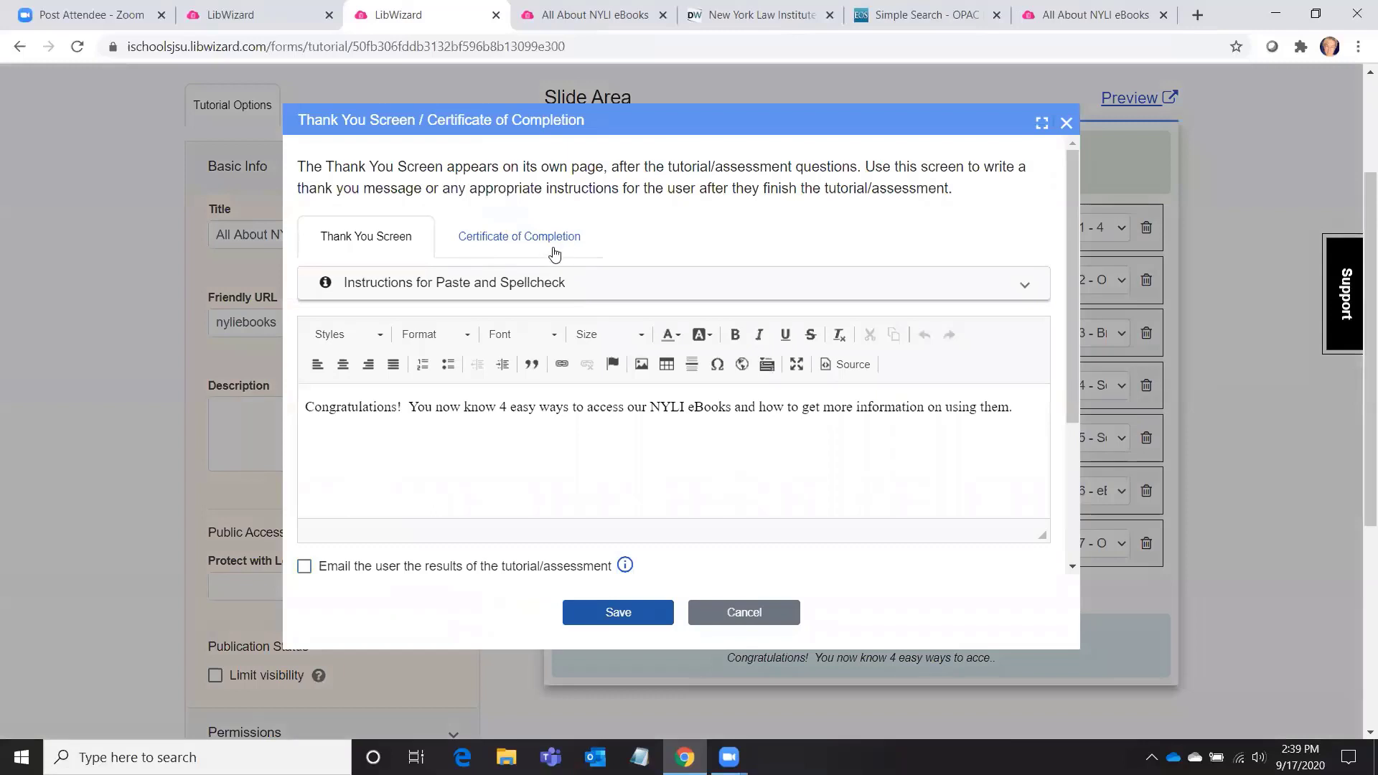
scroll(650, 442, down, 3)
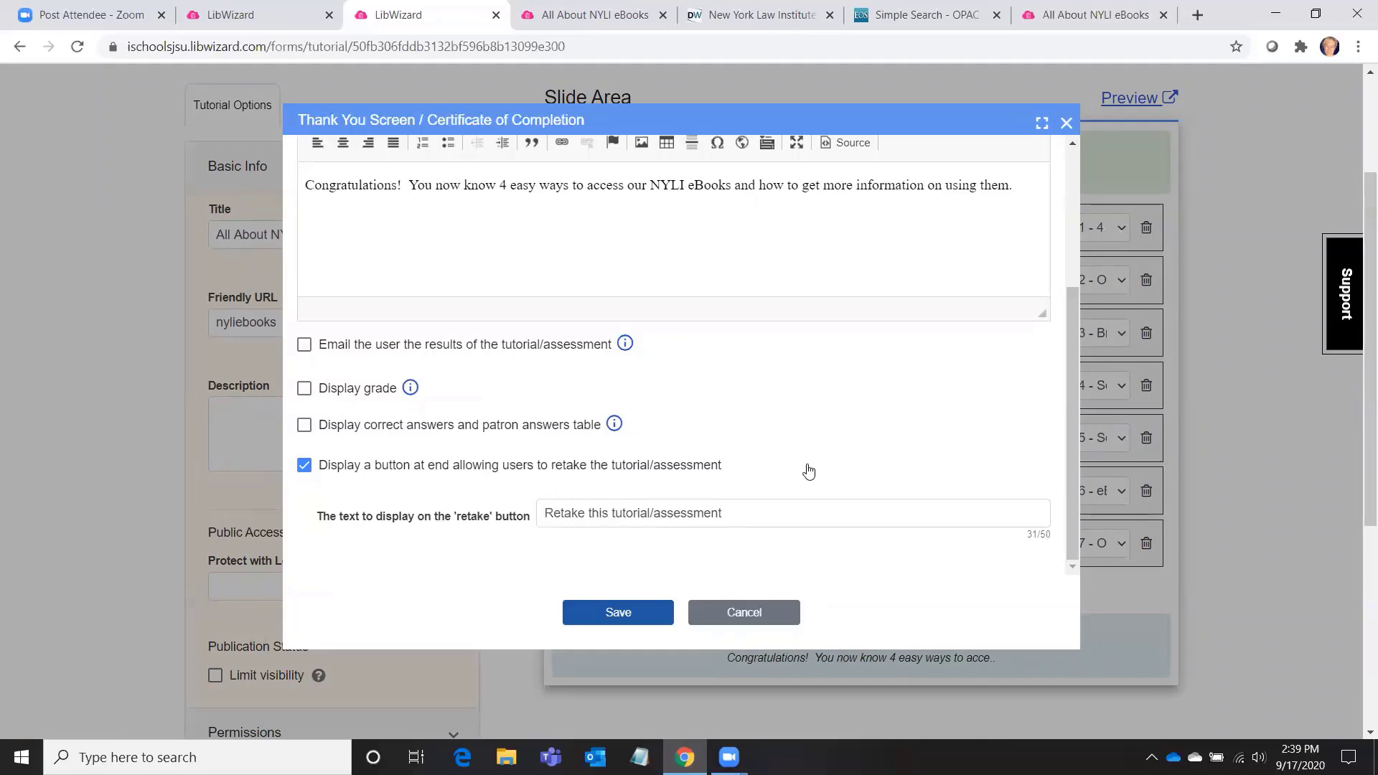
scroll(775, 553, down, 2)
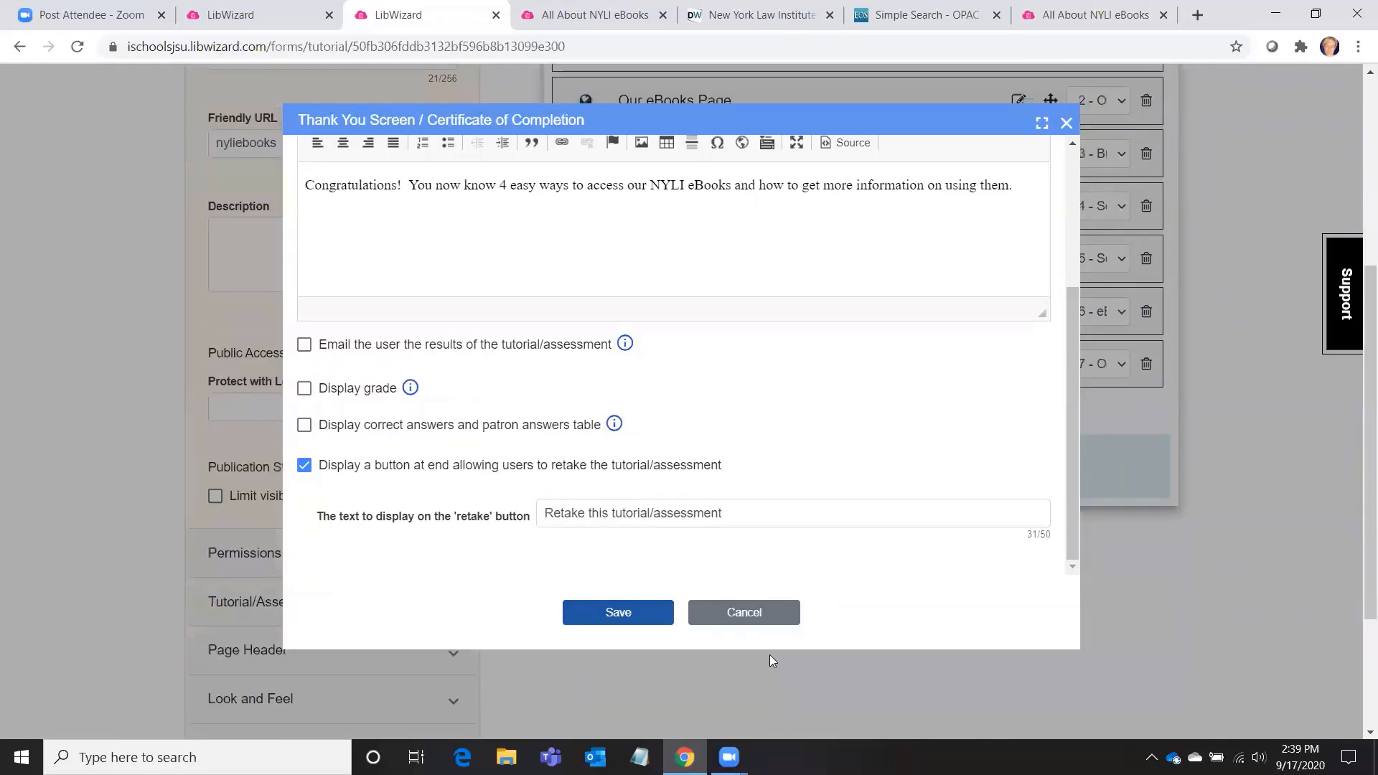
click(769, 615)
scroll(787, 638, up, 5)
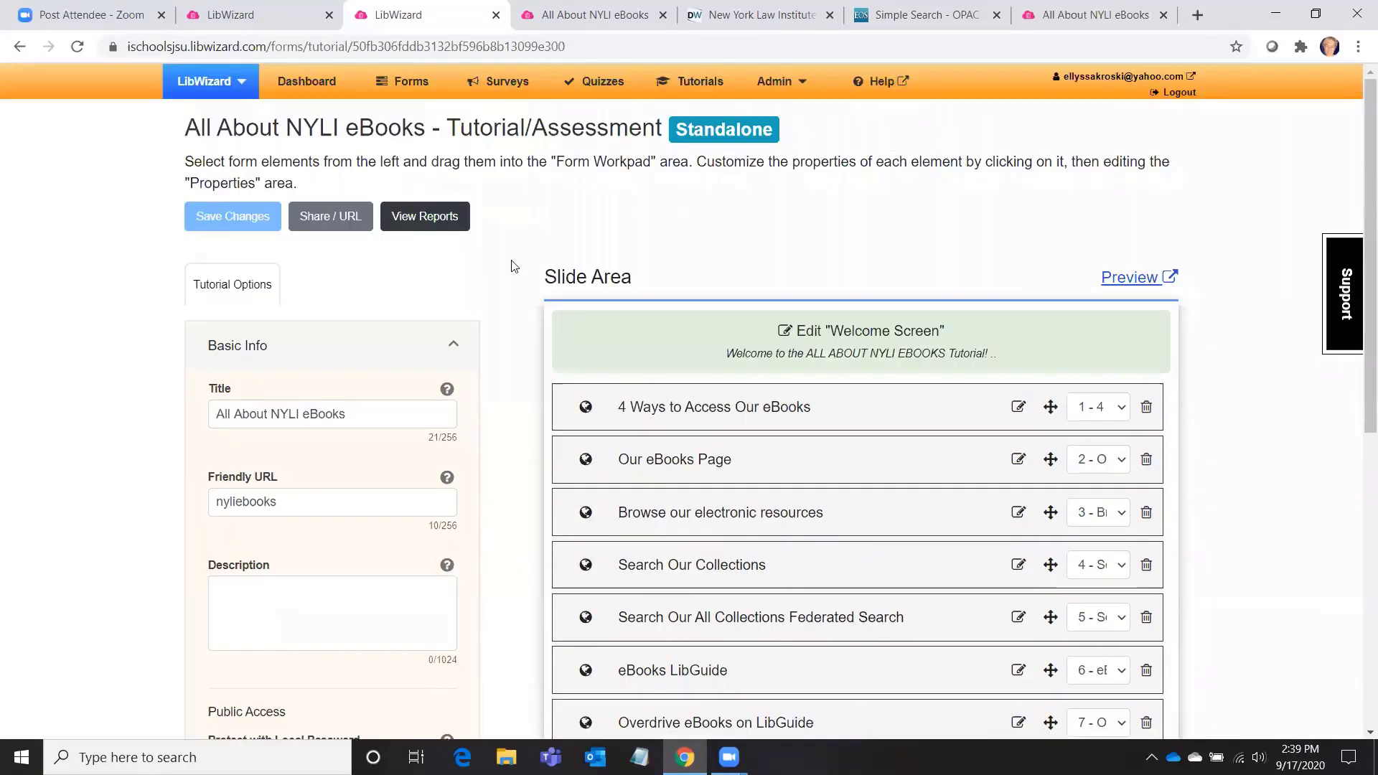